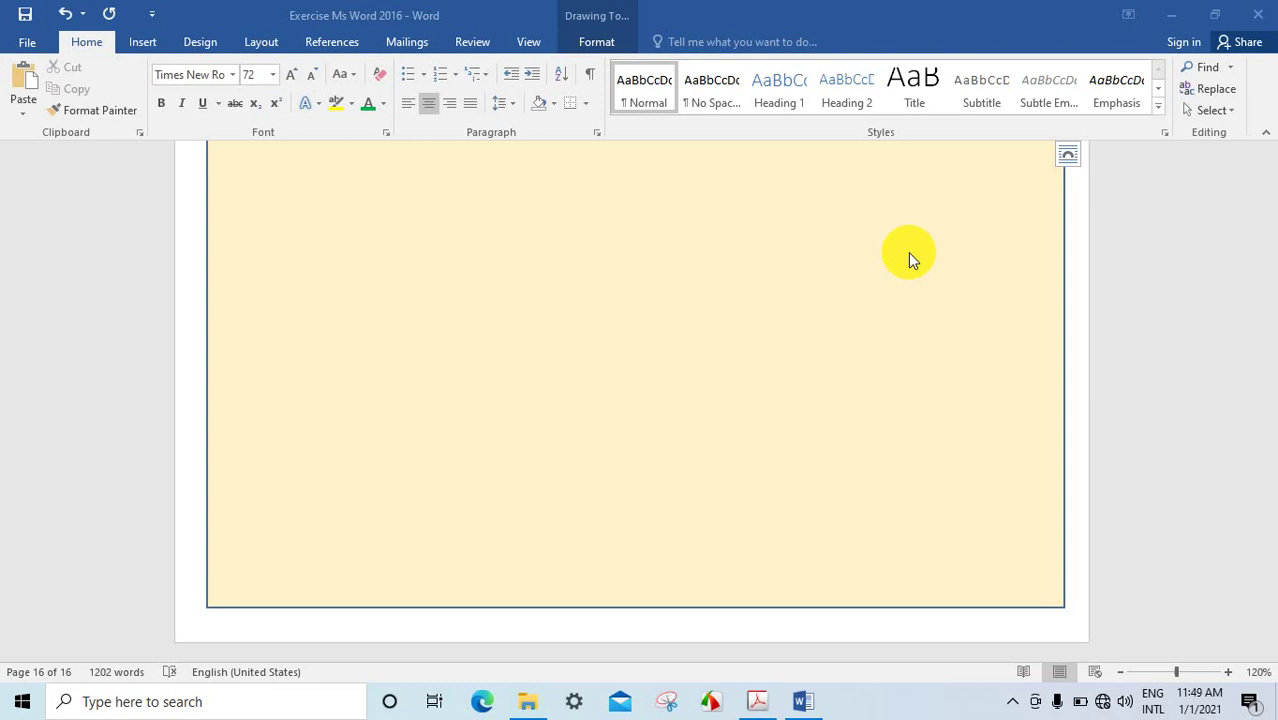
Correct the exercise number in the exercise 16 heading by retyping its last digit as ៥
scroll(908, 258, up, 5)
scroll(465, 312, up, 5)
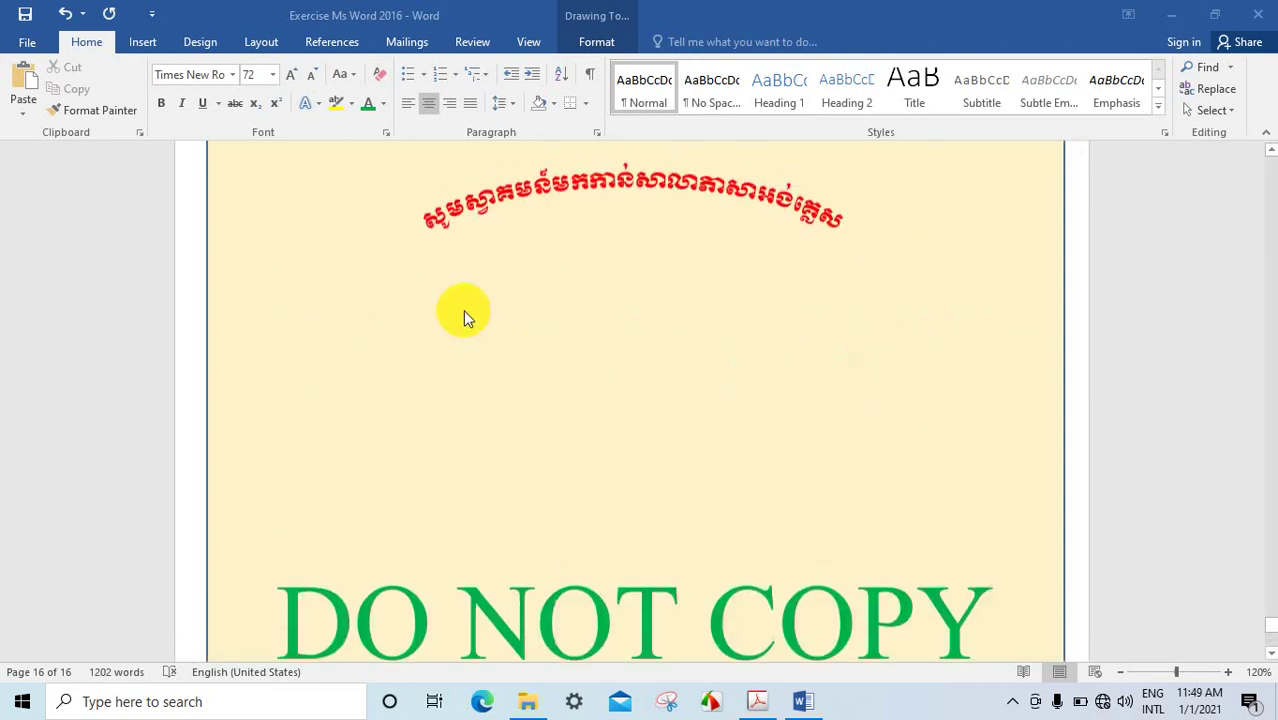
scroll(543, 310, up, 5)
scroll(543, 310, up, 2)
scroll(594, 431, down, 3)
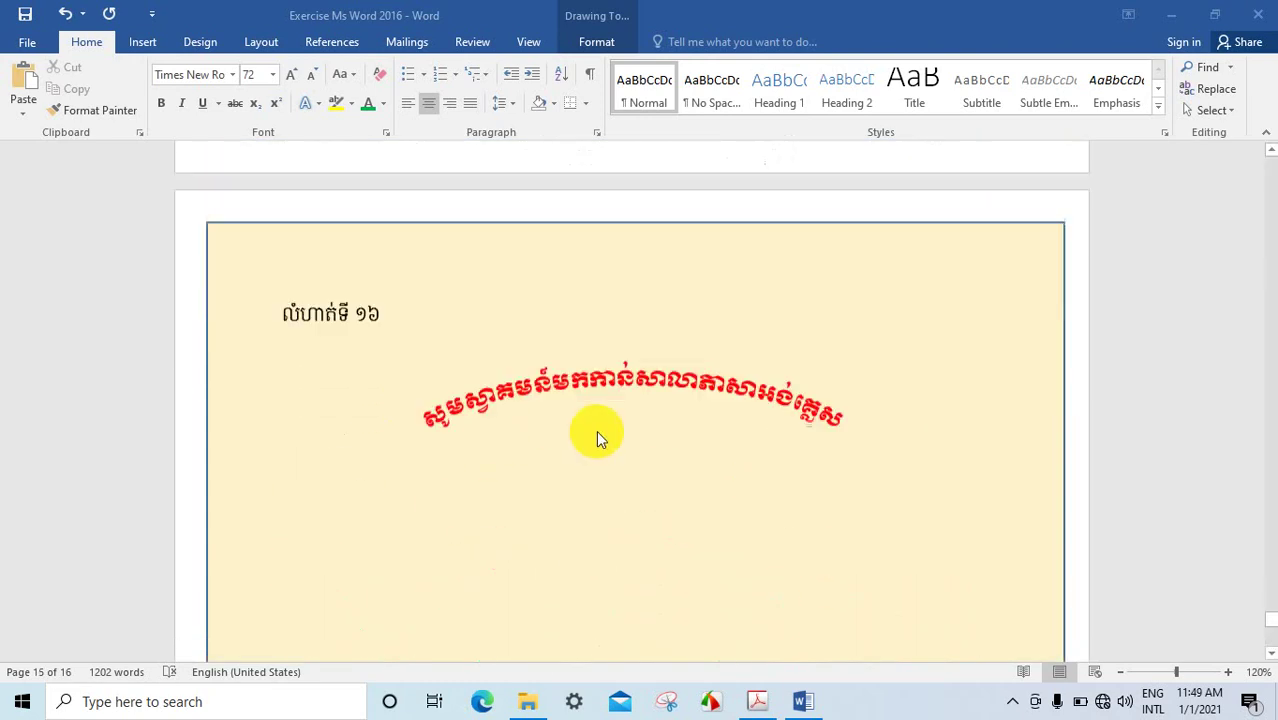
scroll(397, 368, down, 1)
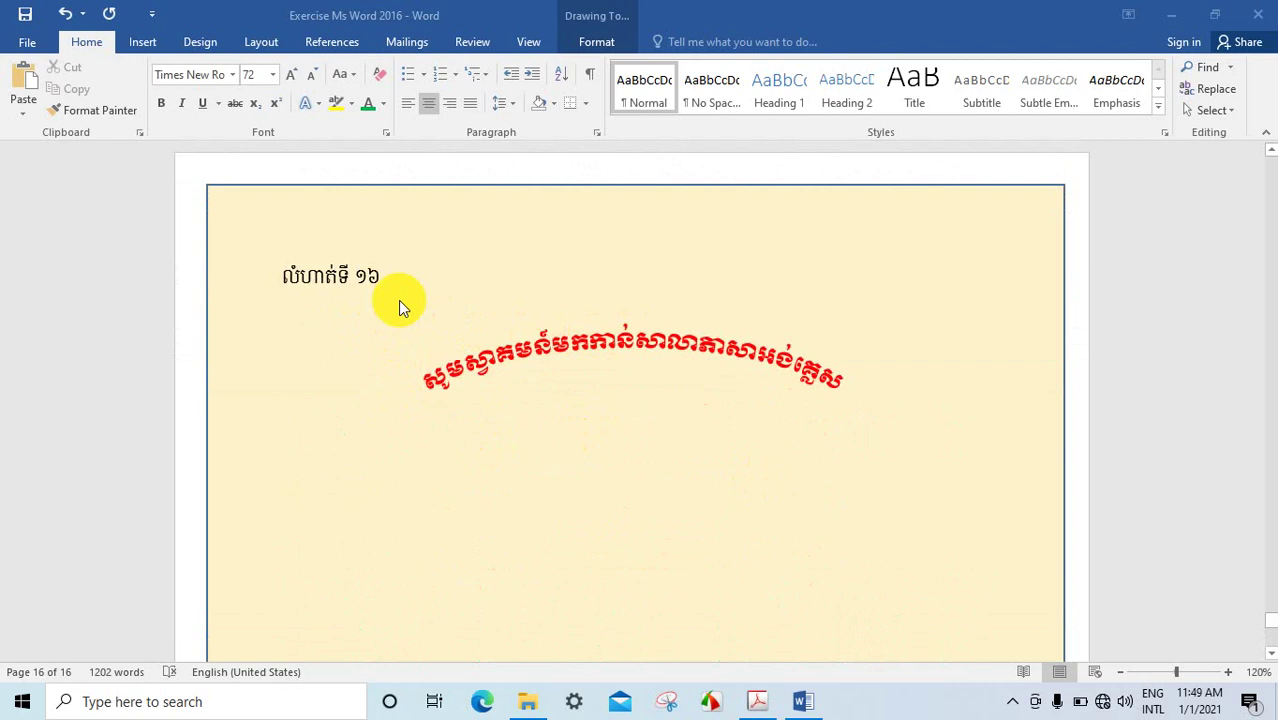
scroll(551, 333, down, 5)
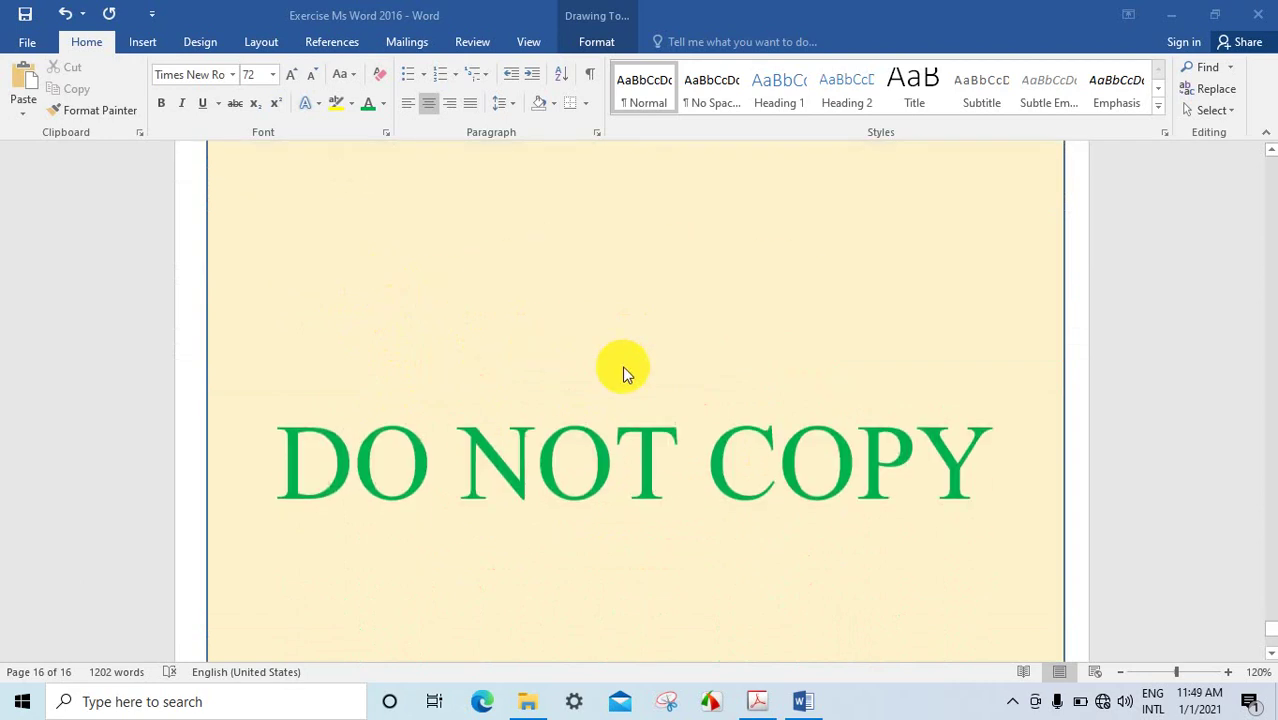
scroll(622, 365, down, 5)
scroll(729, 379, up, 1)
scroll(560, 360, up, 5)
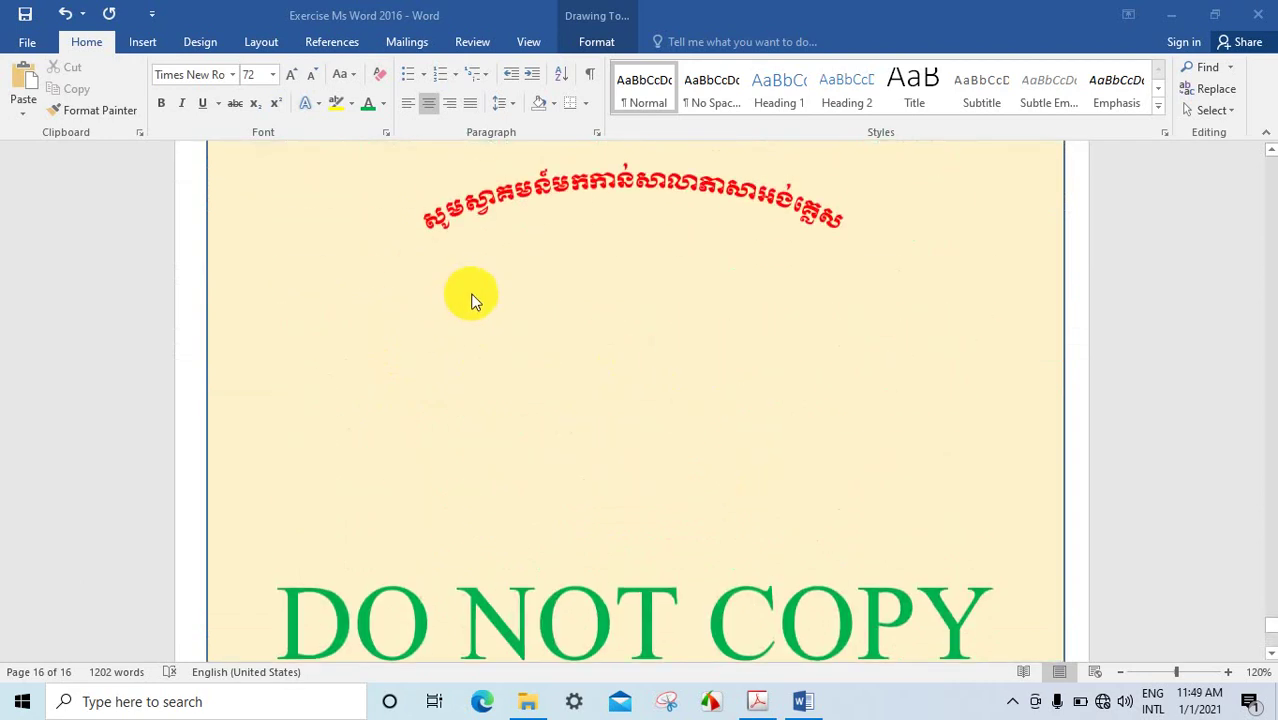
scroll(440, 300, up, 3)
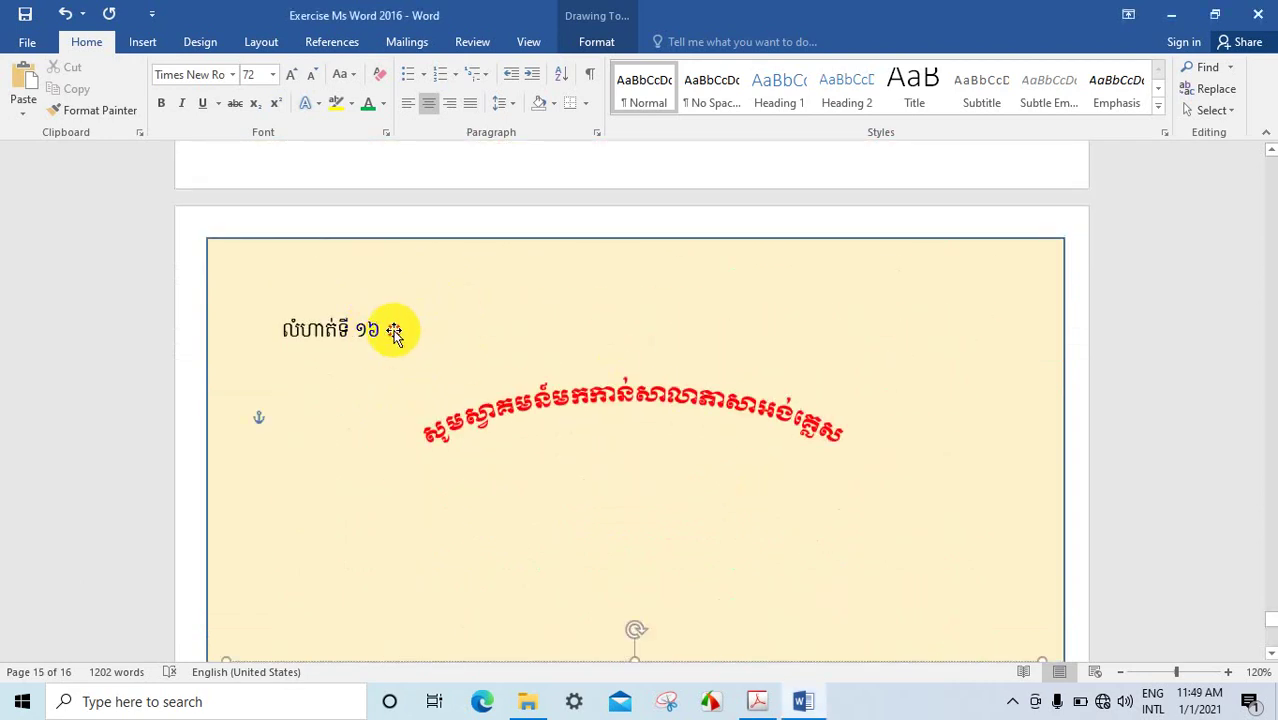
click(343, 323)
click(351, 330)
click(375, 328)
key(BackSpace)
text(៥)
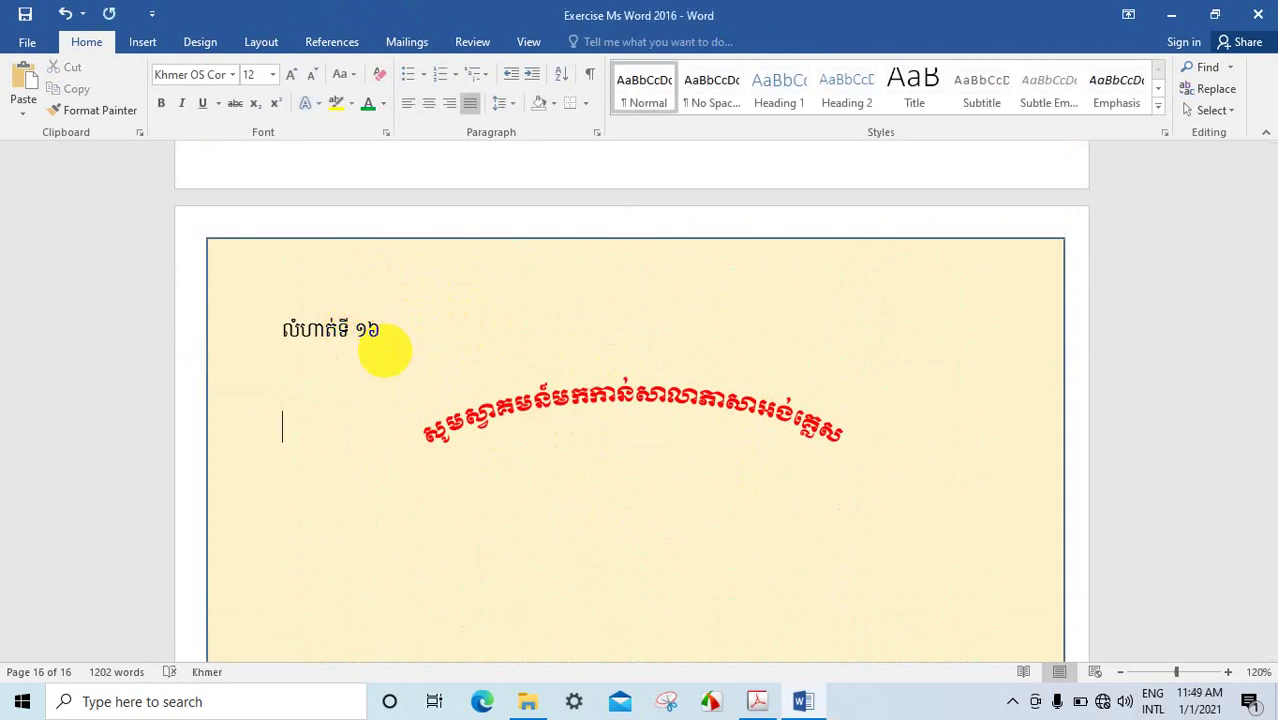
Scroll down to the end of page 16
scroll(391, 348, down, 3)
scroll(391, 348, down, 4)
scroll(391, 348, down, 3)
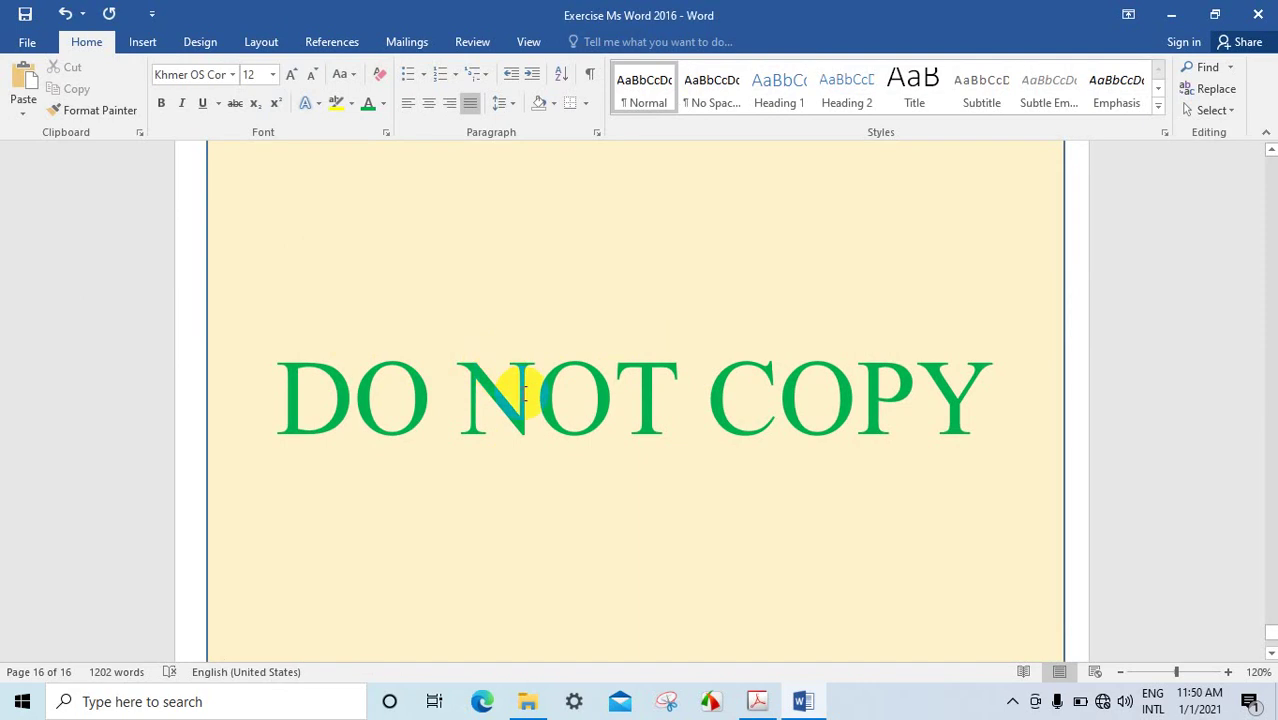
scroll(579, 476, down, 3)
scroll(578, 478, down, 1)
scroll(577, 476, down, 2)
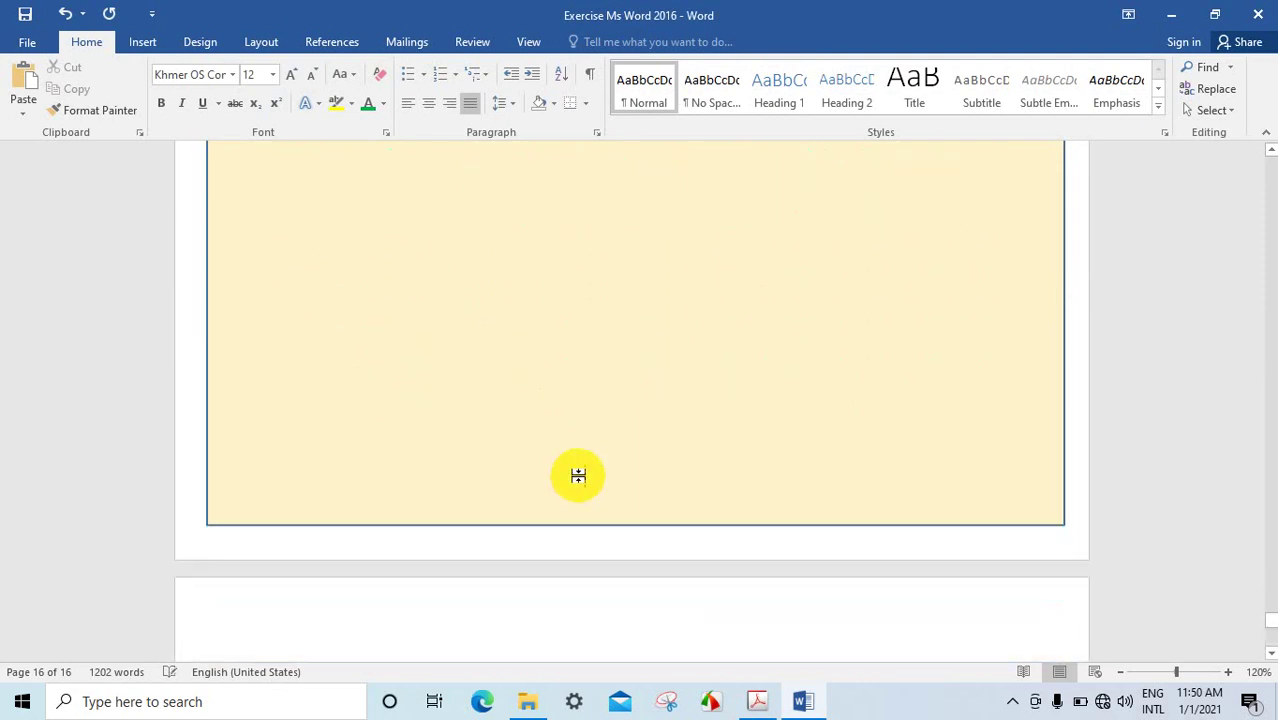
Insert a page break to start page 17 and select the DO NOT COPY box
key(ctrl+Return)
key(ctrl+v)
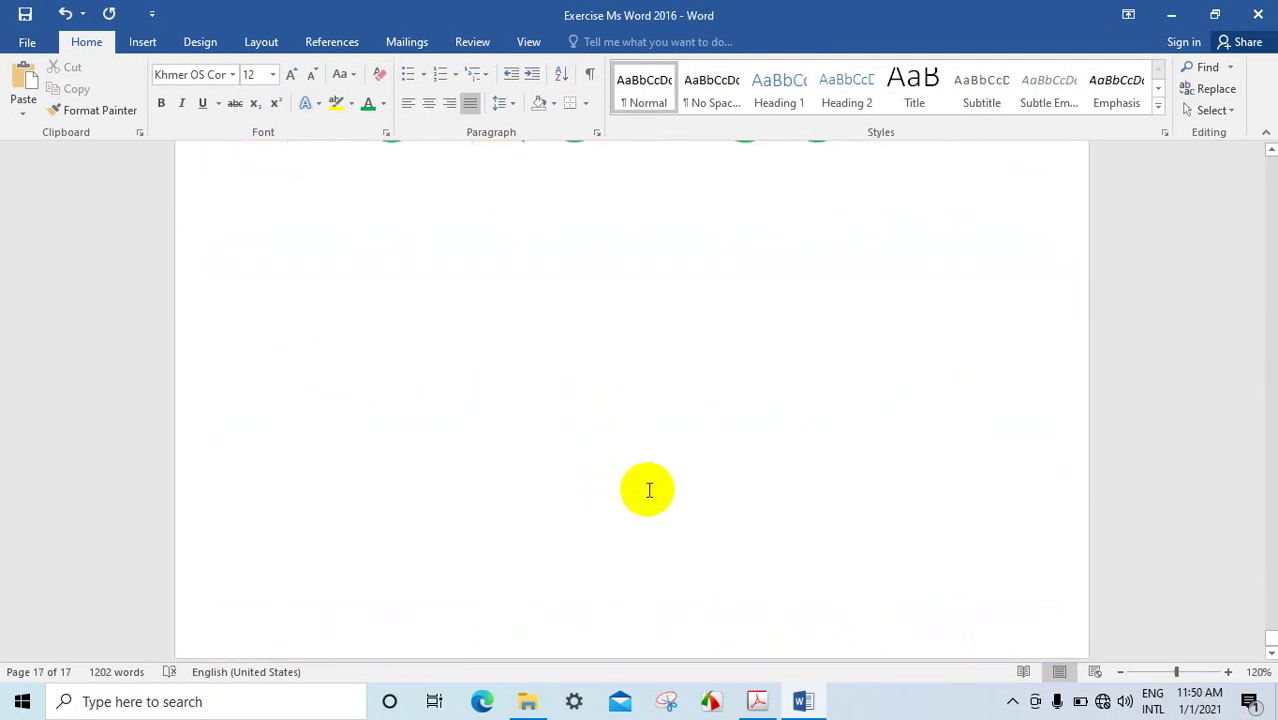
click(594, 390)
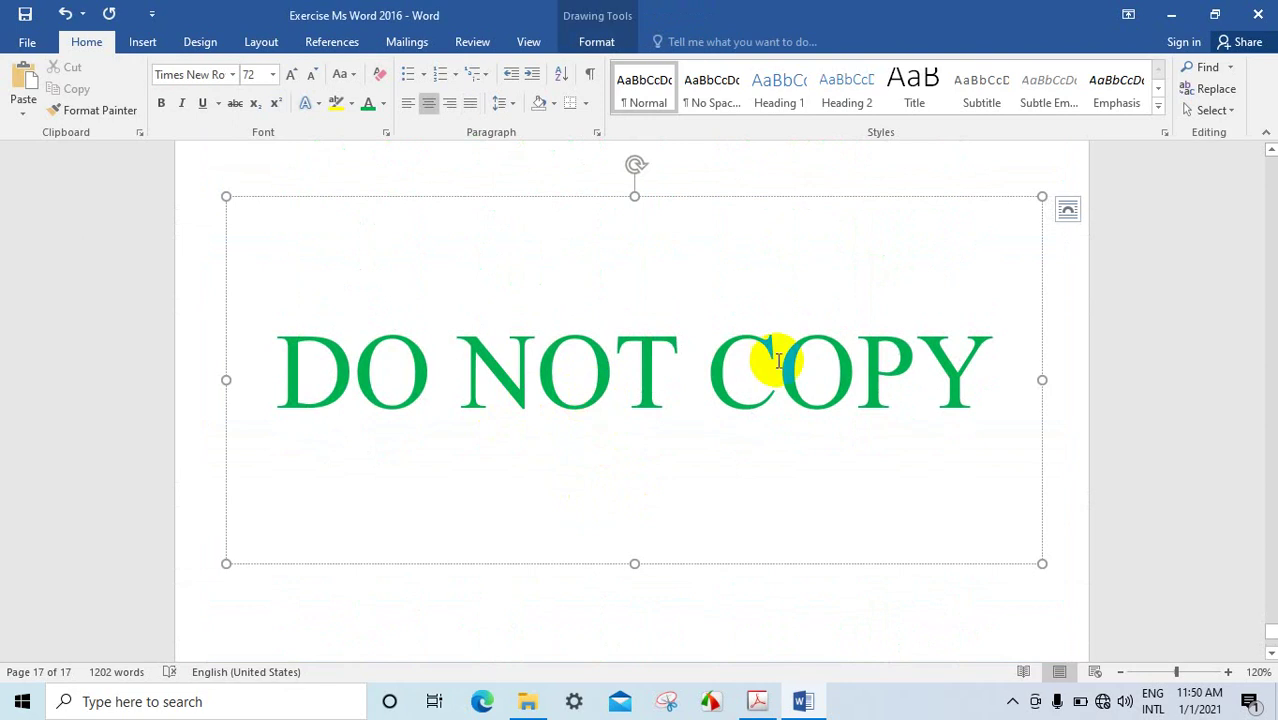
click(771, 198)
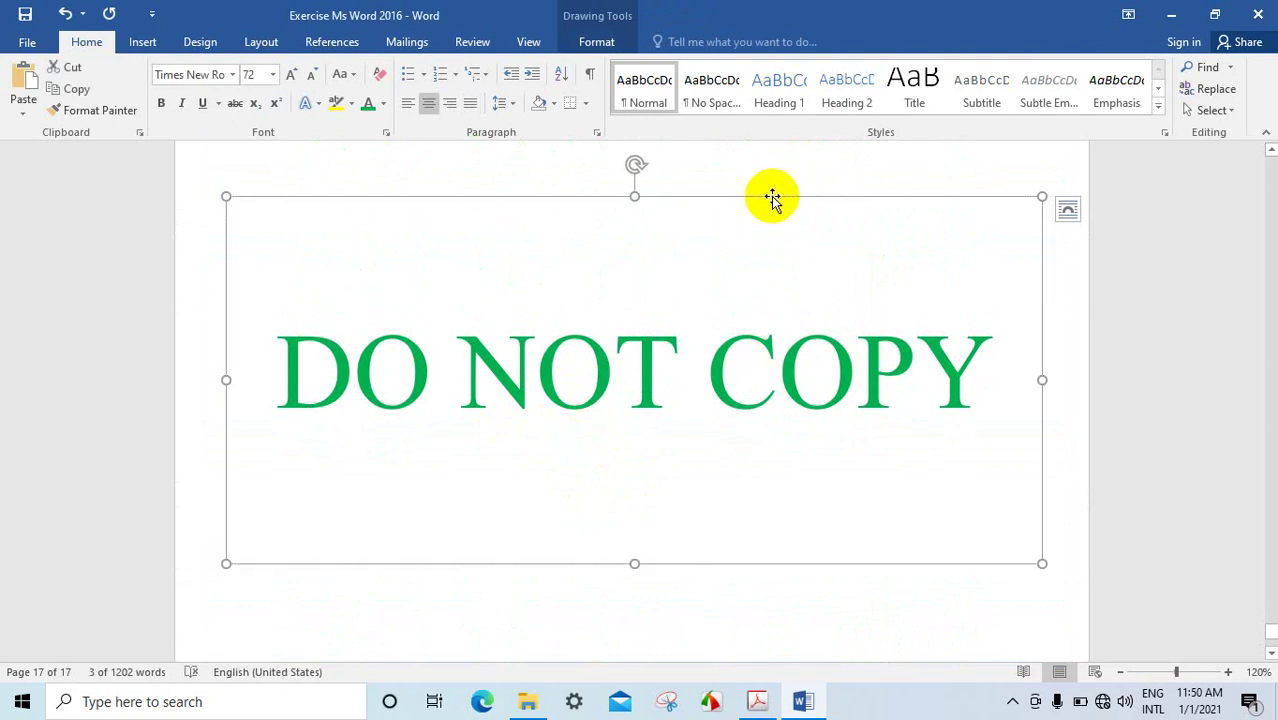
click(608, 340)
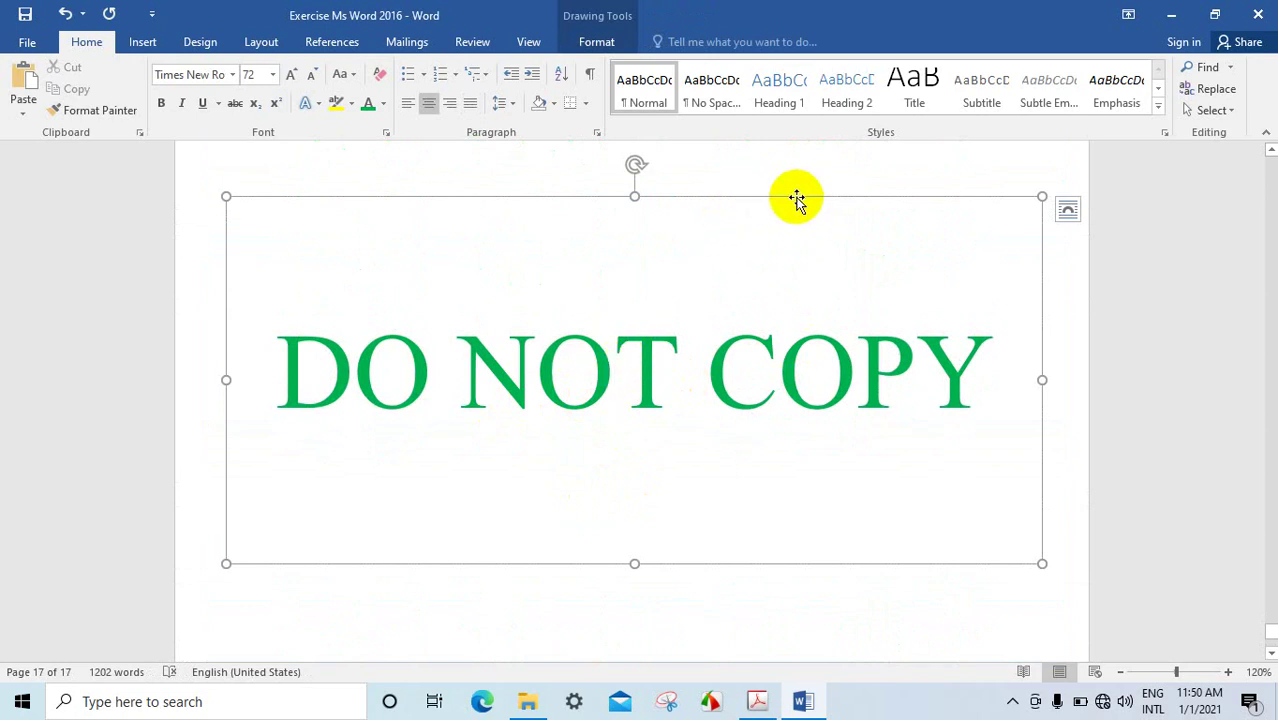
triple_click(590, 388)
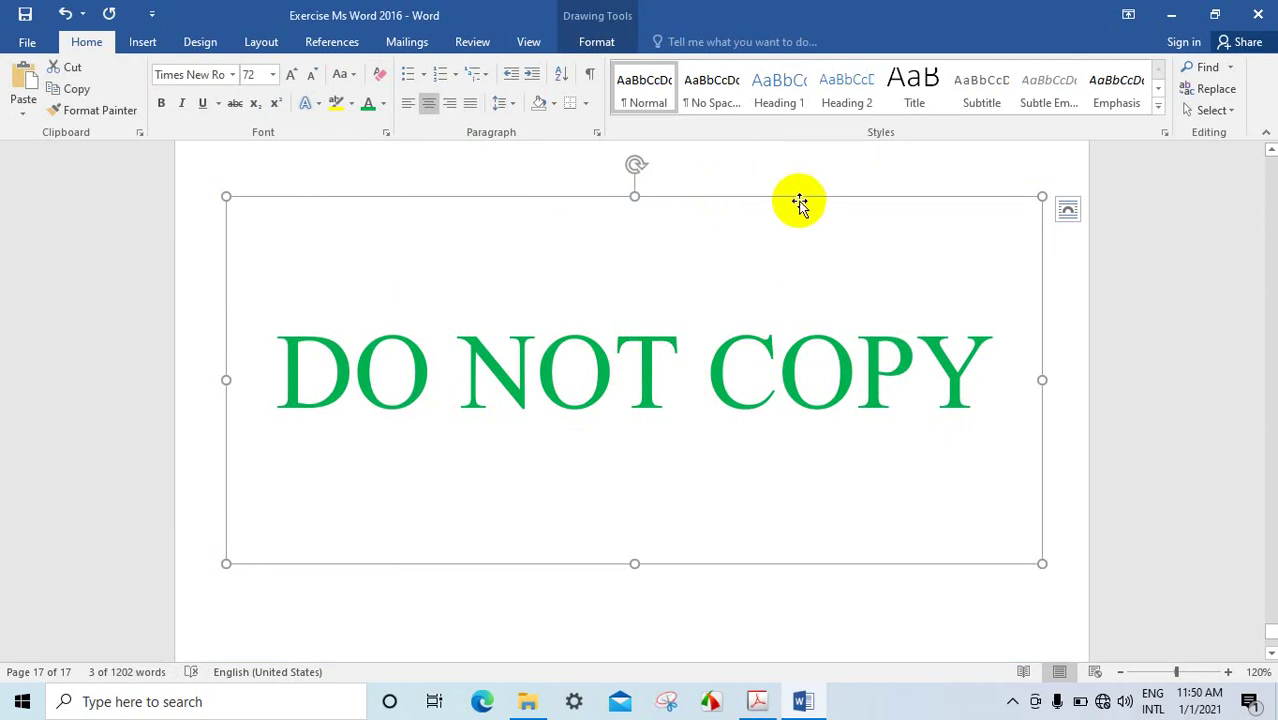
Drag the DO NOT COPY box back onto the yellow page 16, leaving page 17 blank
drag(803, 197, 830, 400)
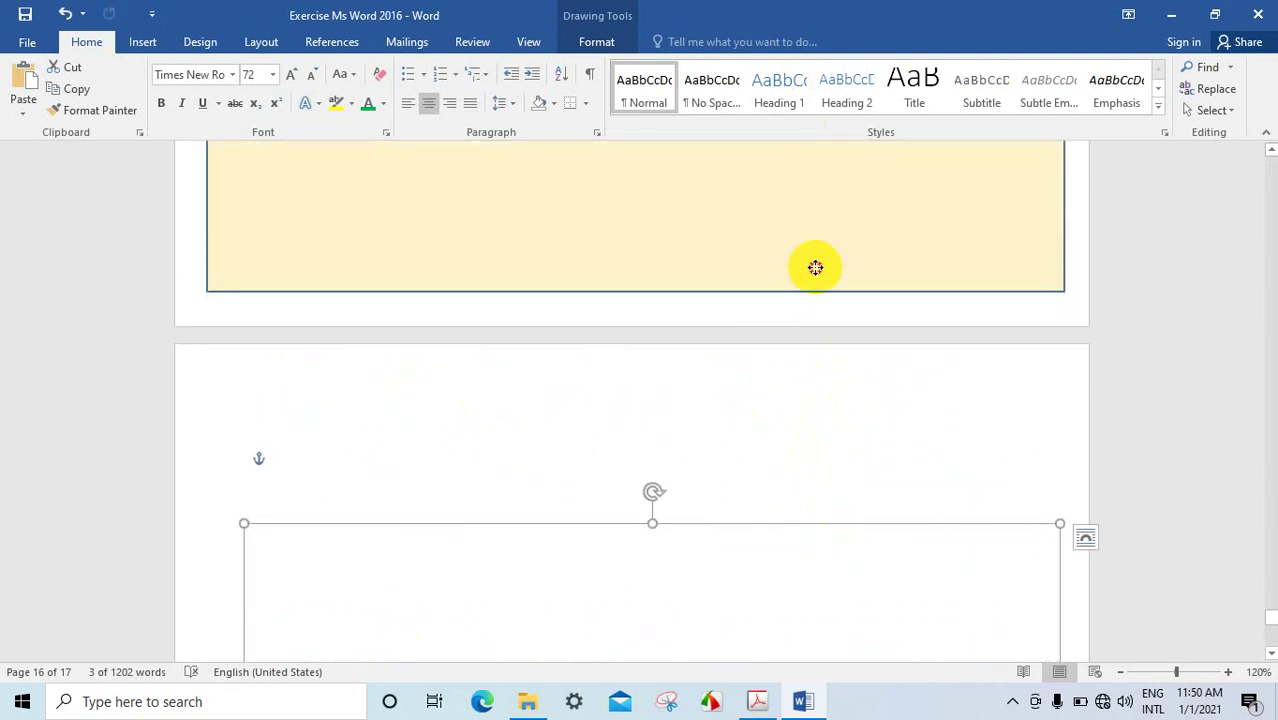
mouse_move(830, 400)
mouse_down()
mouse_move(782, 368)
mouse_move(803, 400)
mouse_up()
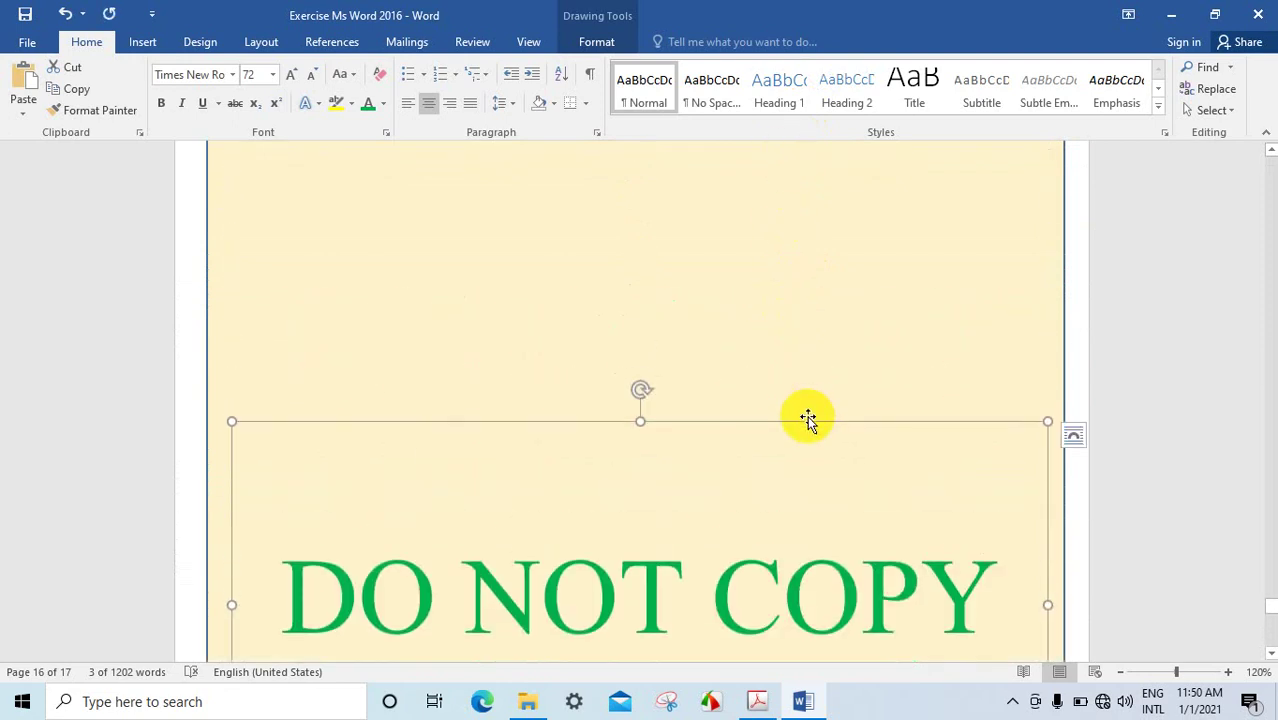
mouse_move(808, 418)
mouse_down()
mouse_move(790, 352)
mouse_move(816, 298)
mouse_move(797, 422)
mouse_up()
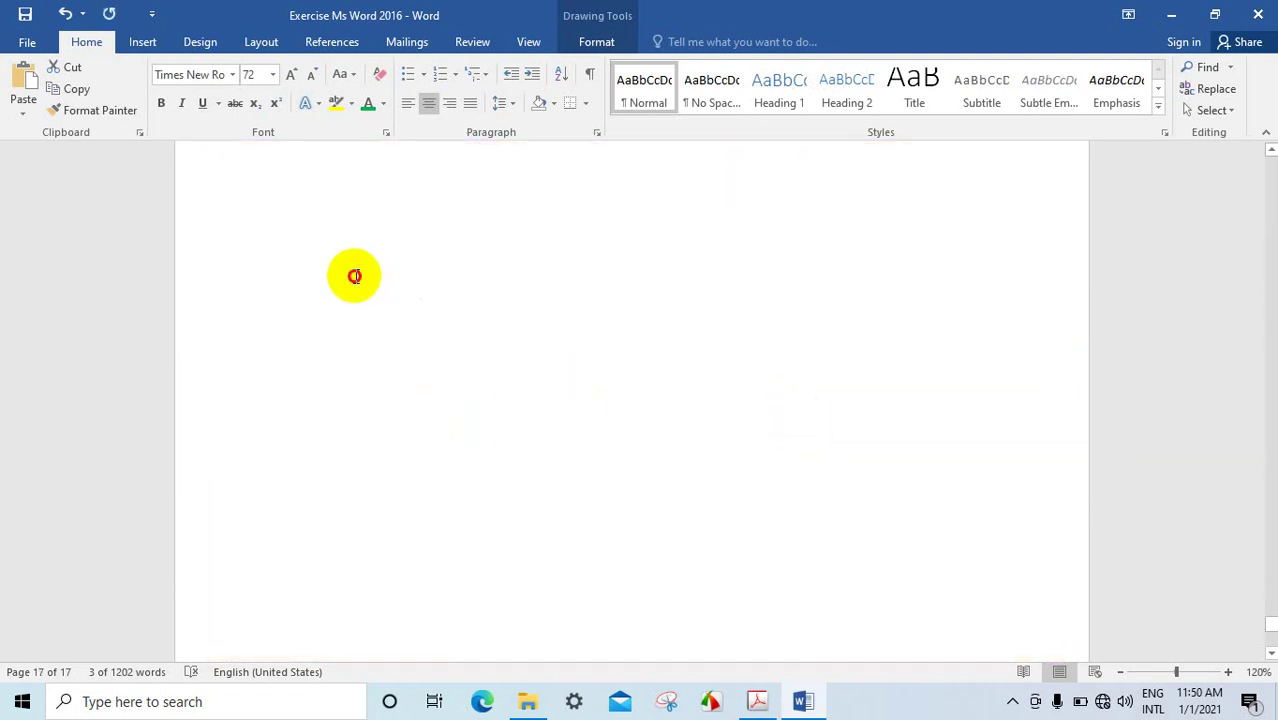
click(354, 275)
text(លំហាត់ទី១៧)
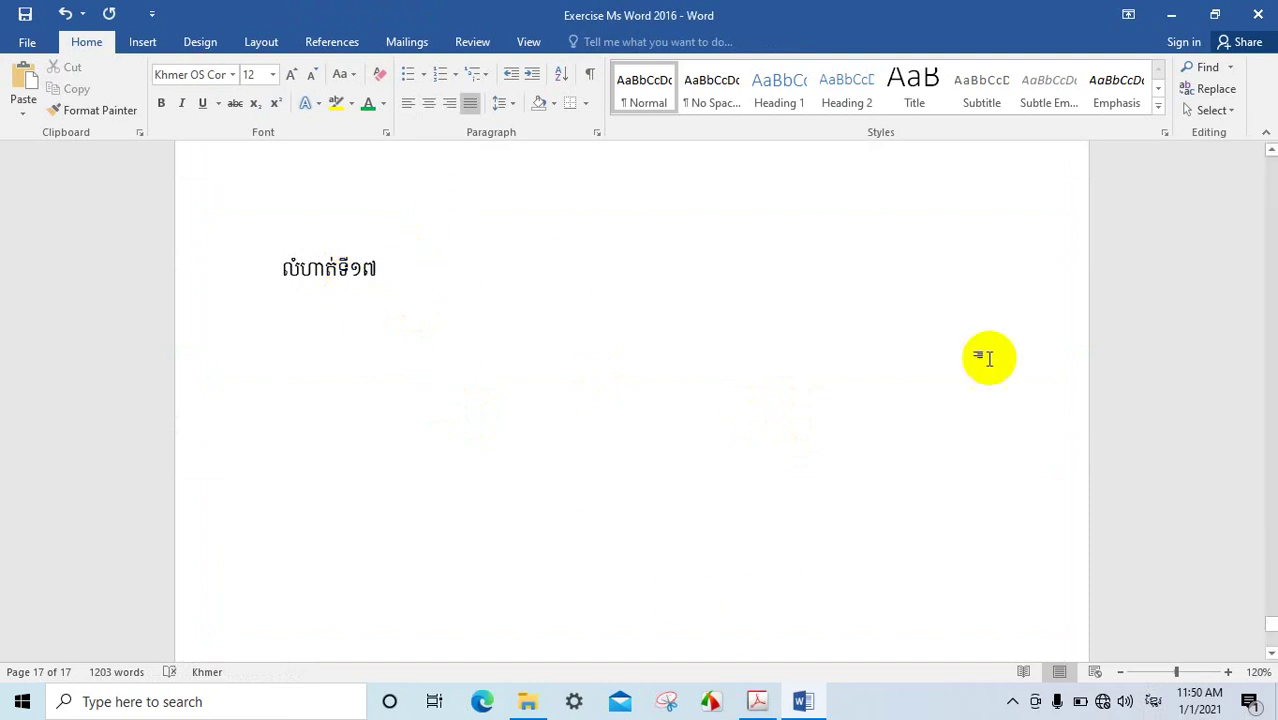
Show word book.pdf in Acrobat at page 69, zoomed to 125%
click(757, 701)
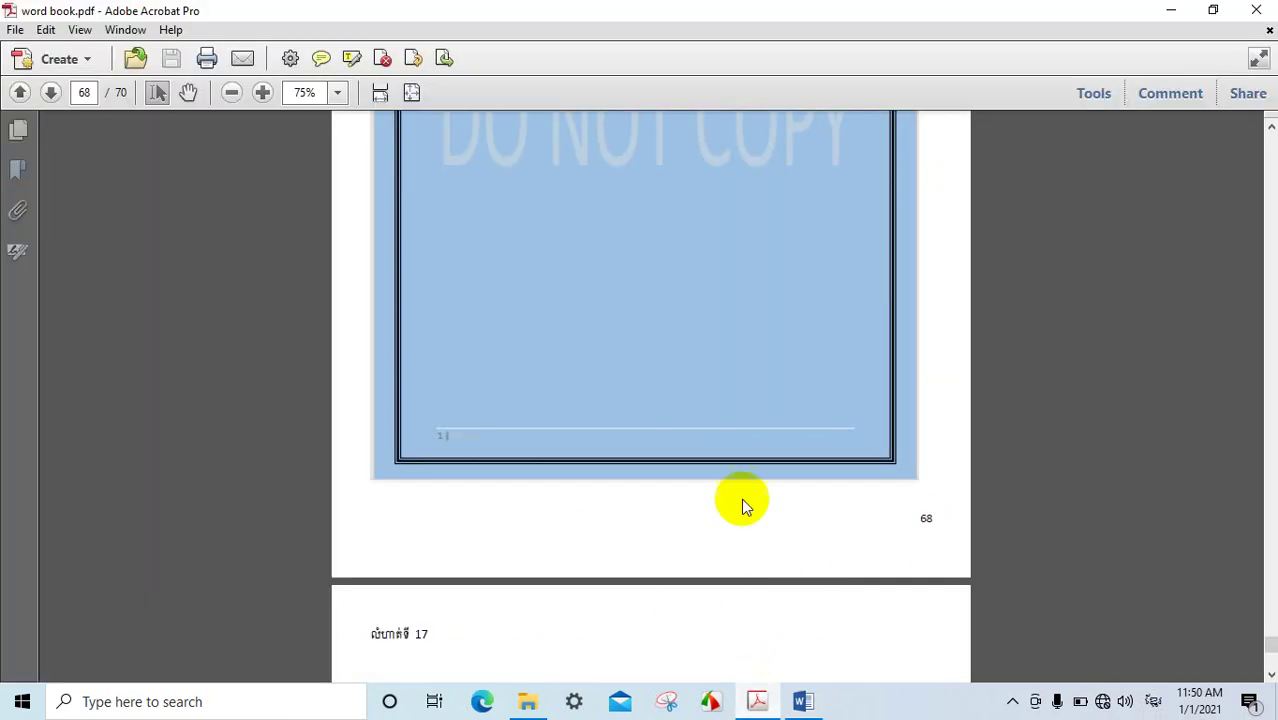
scroll(740, 488, down, 5)
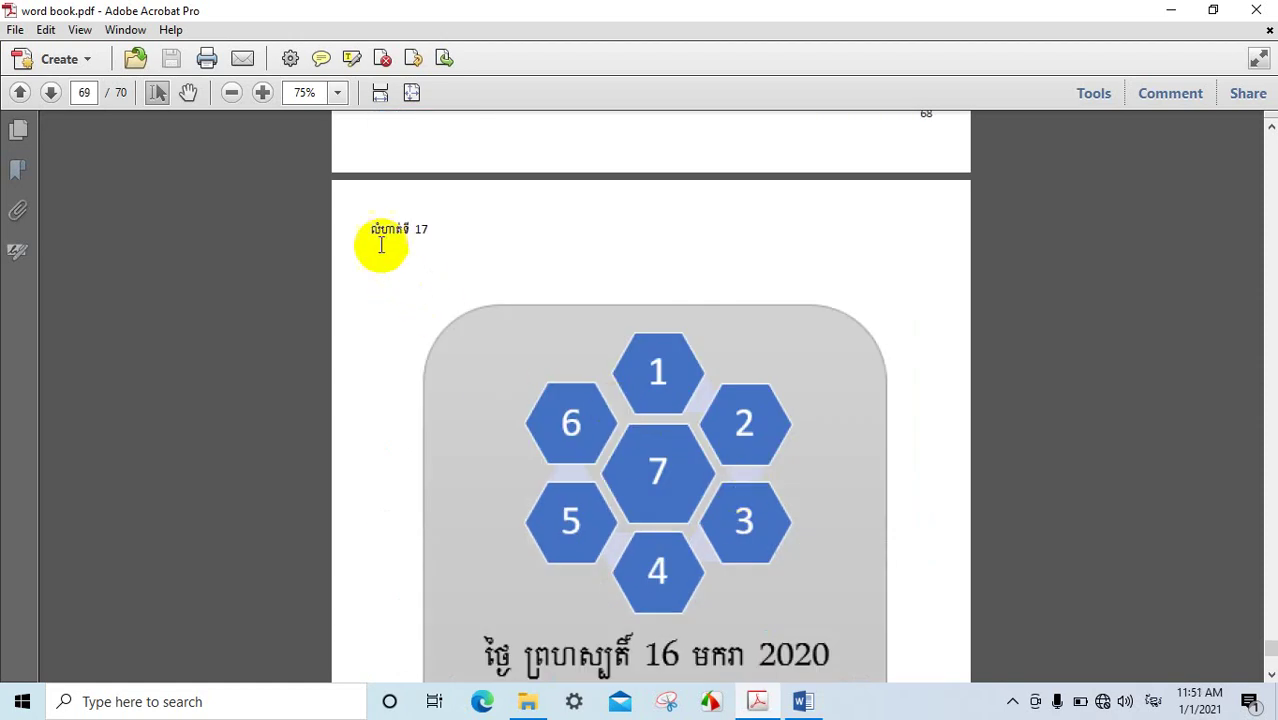
scroll(712, 427, down, 3)
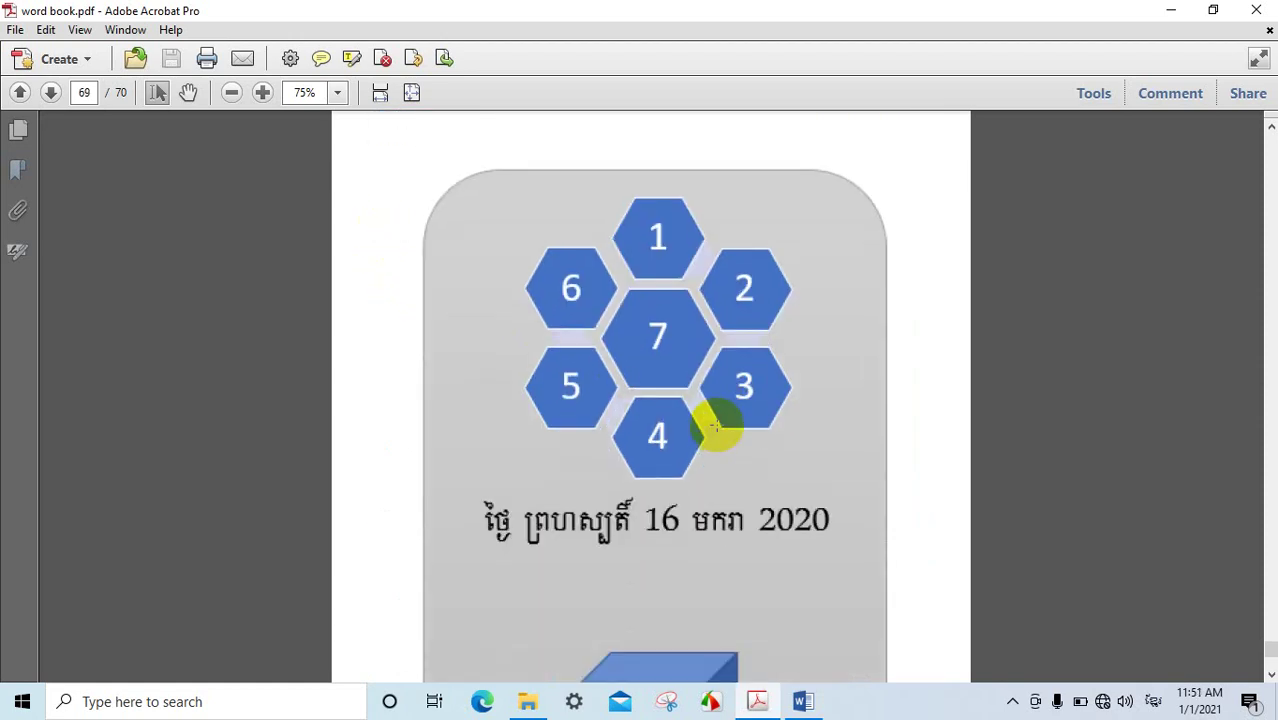
click(263, 93)
click(263, 93)
Review the hexagons, Khmer date and blue cube, then return to Word
scroll(807, 334, down, 5)
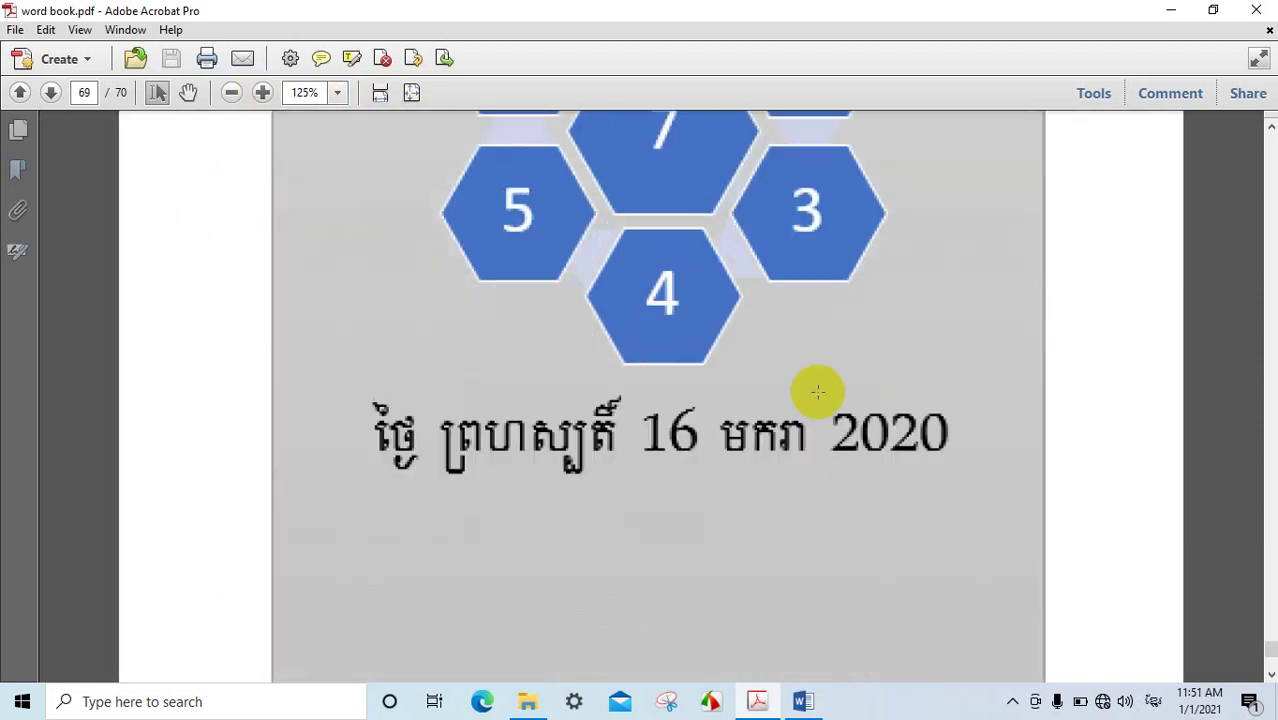
scroll(818, 388, down, 3)
scroll(853, 391, up, 3)
scroll(853, 391, up, 4)
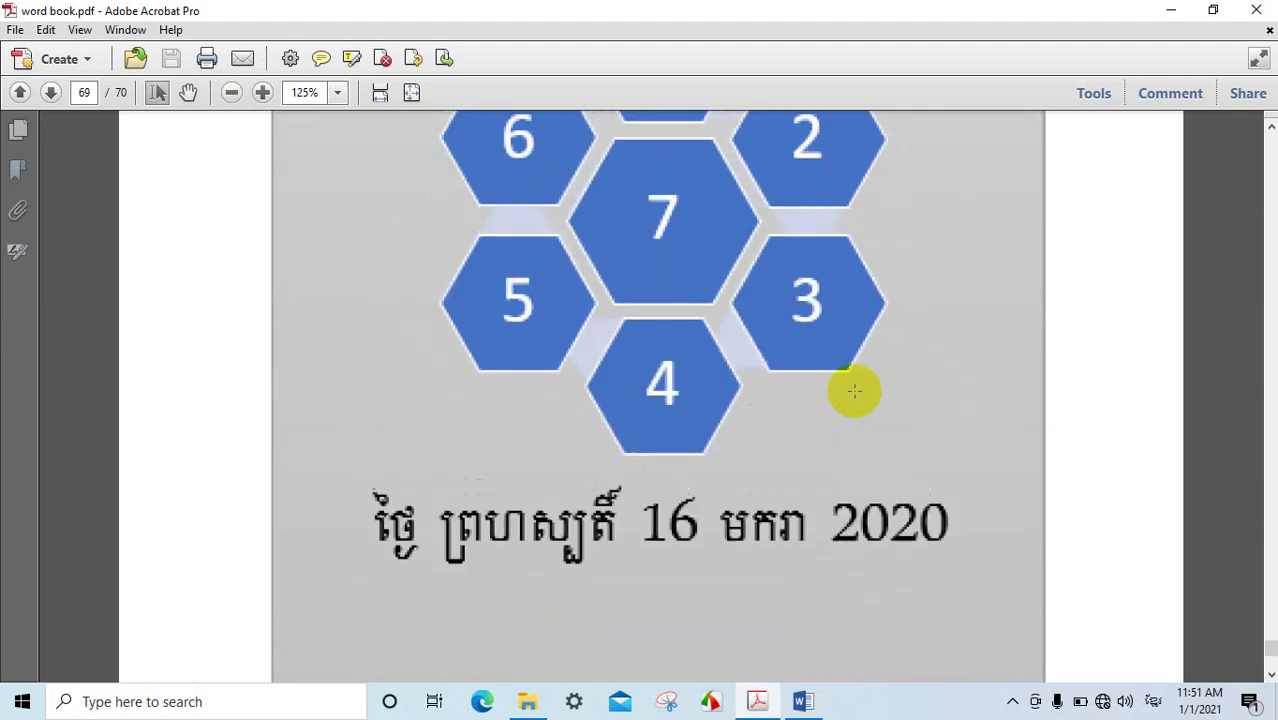
scroll(853, 391, up, 4)
scroll(747, 358, down, 3)
scroll(747, 358, down, 2)
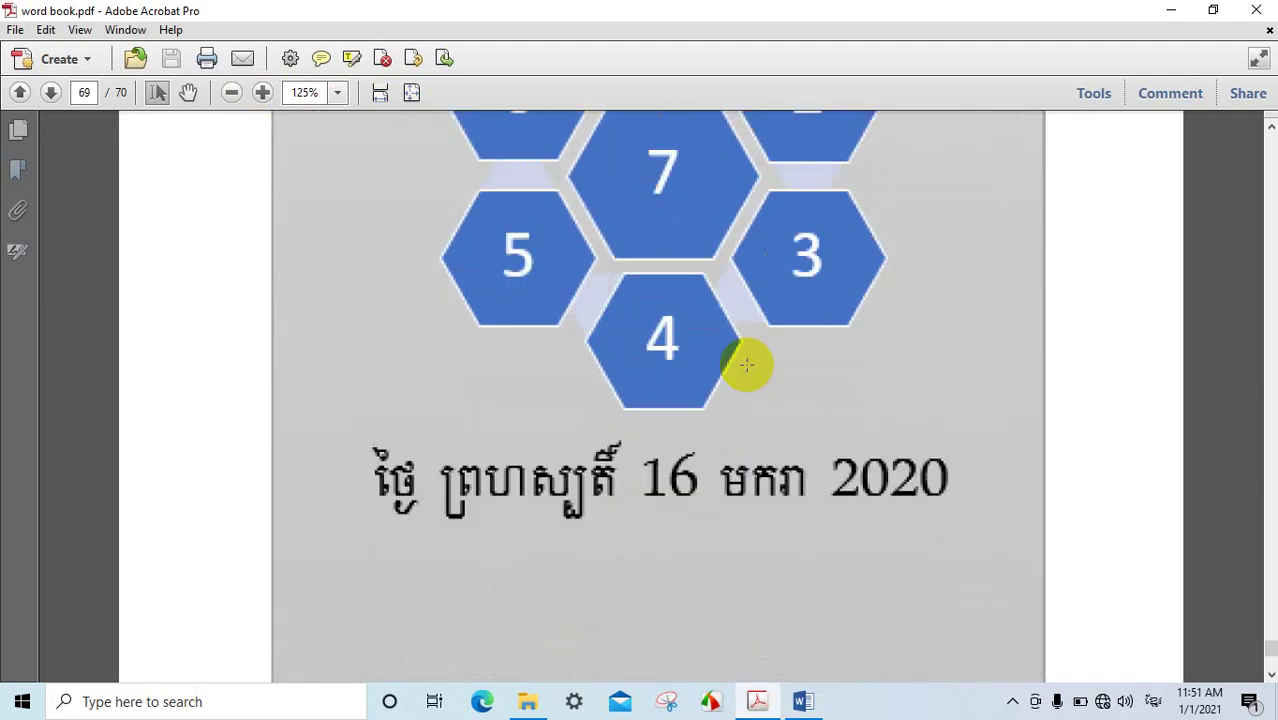
scroll(745, 365, down, 2)
scroll(746, 365, down, 4)
scroll(746, 365, down, 4)
scroll(746, 365, up, 4)
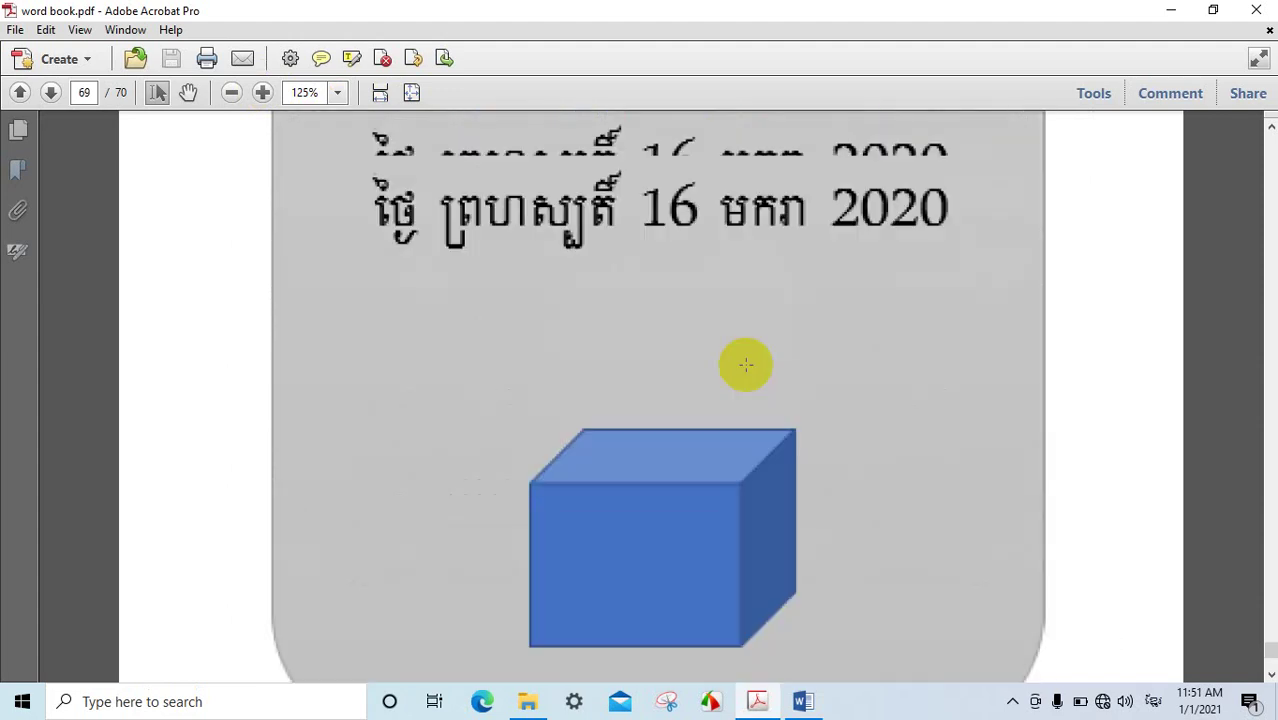
scroll(746, 365, up, 5)
scroll(746, 365, up, 4)
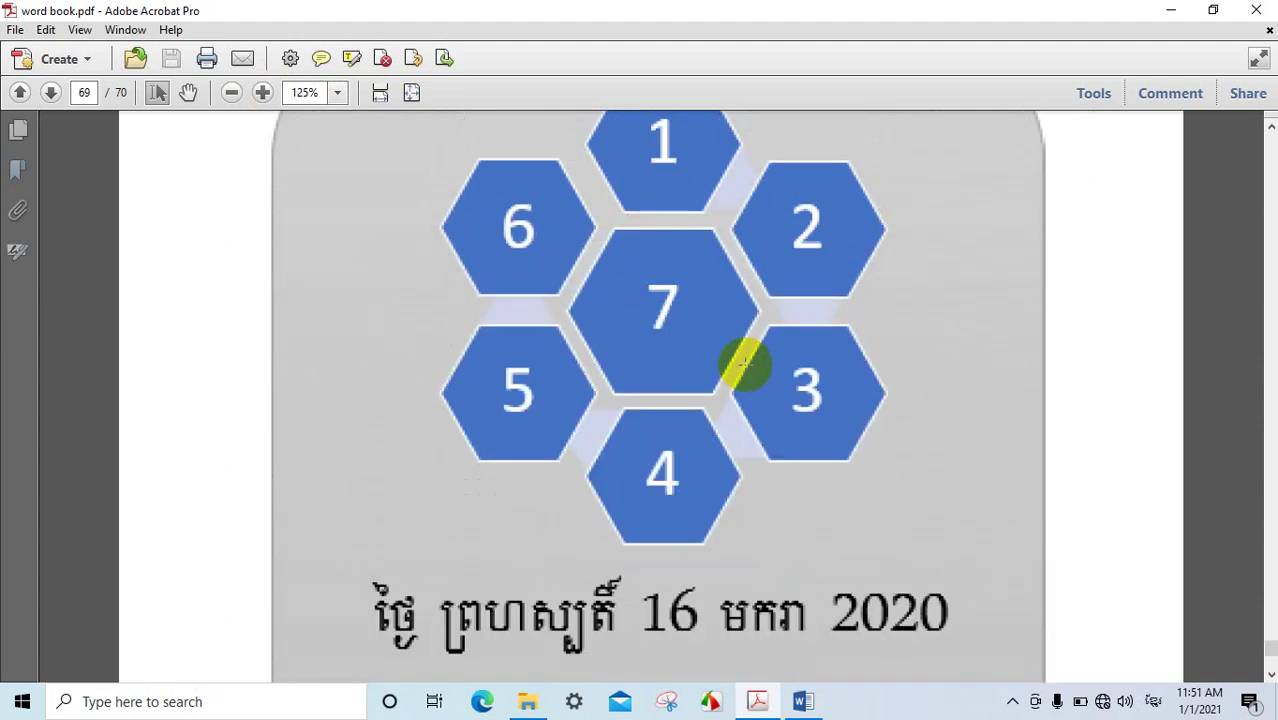
click(806, 702)
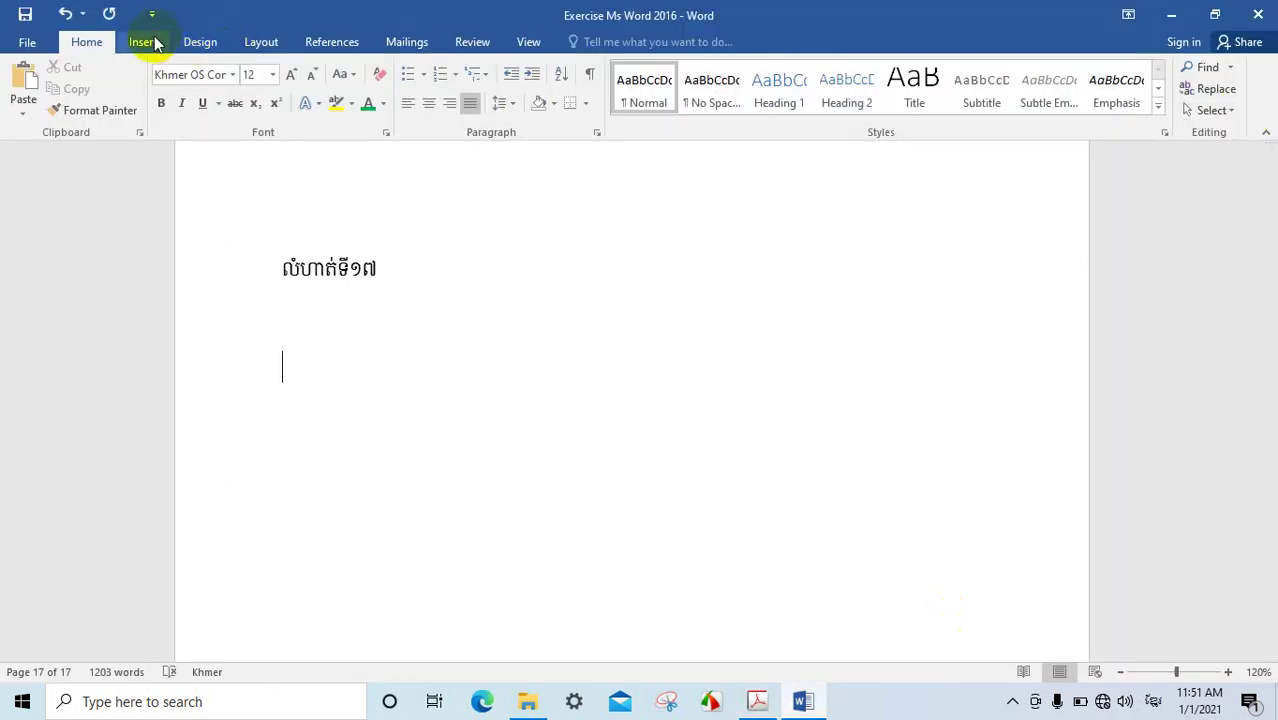
Open the SmartArt gallery and browse the List layouts, checking the PDF reference
click(152, 43)
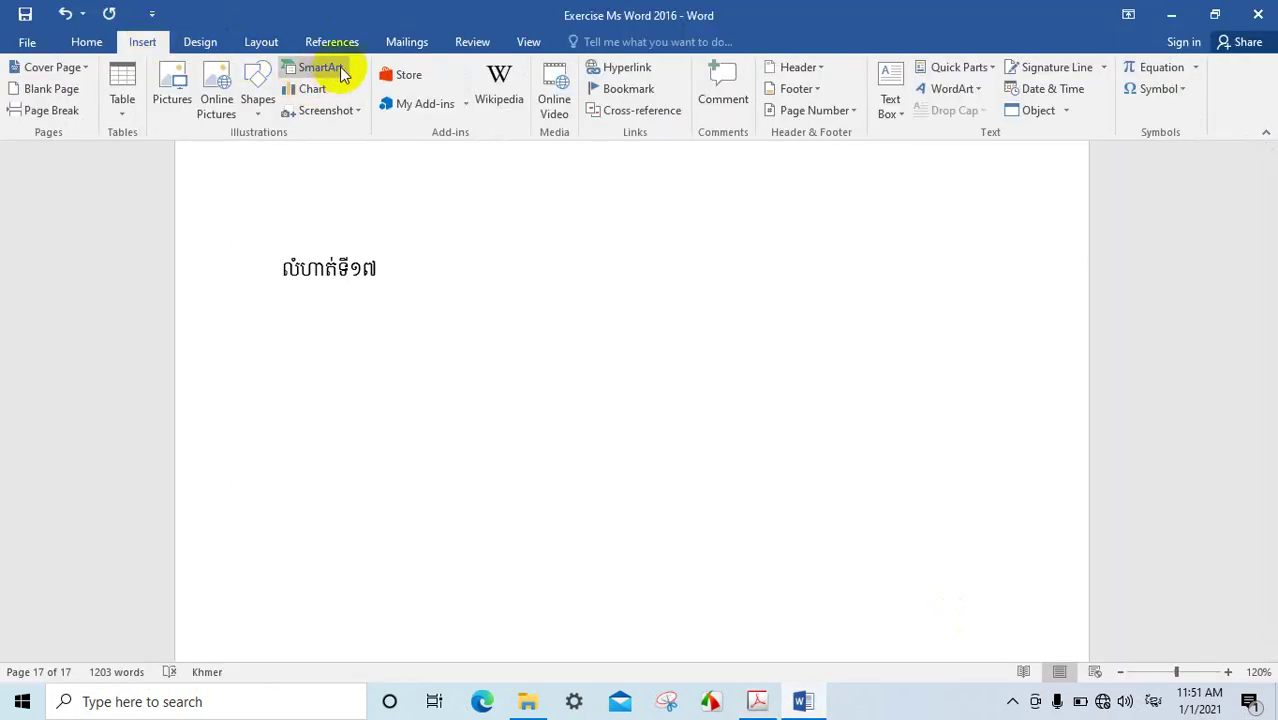
click(339, 66)
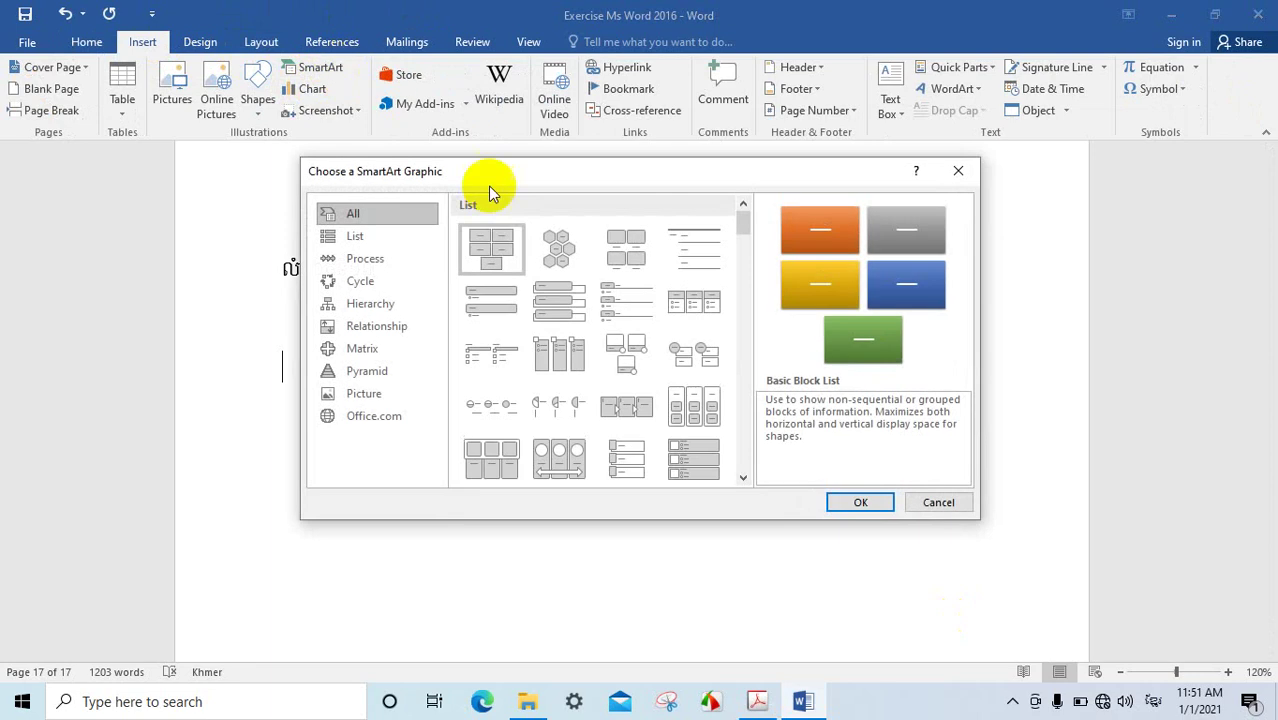
scroll(622, 362, down, 5)
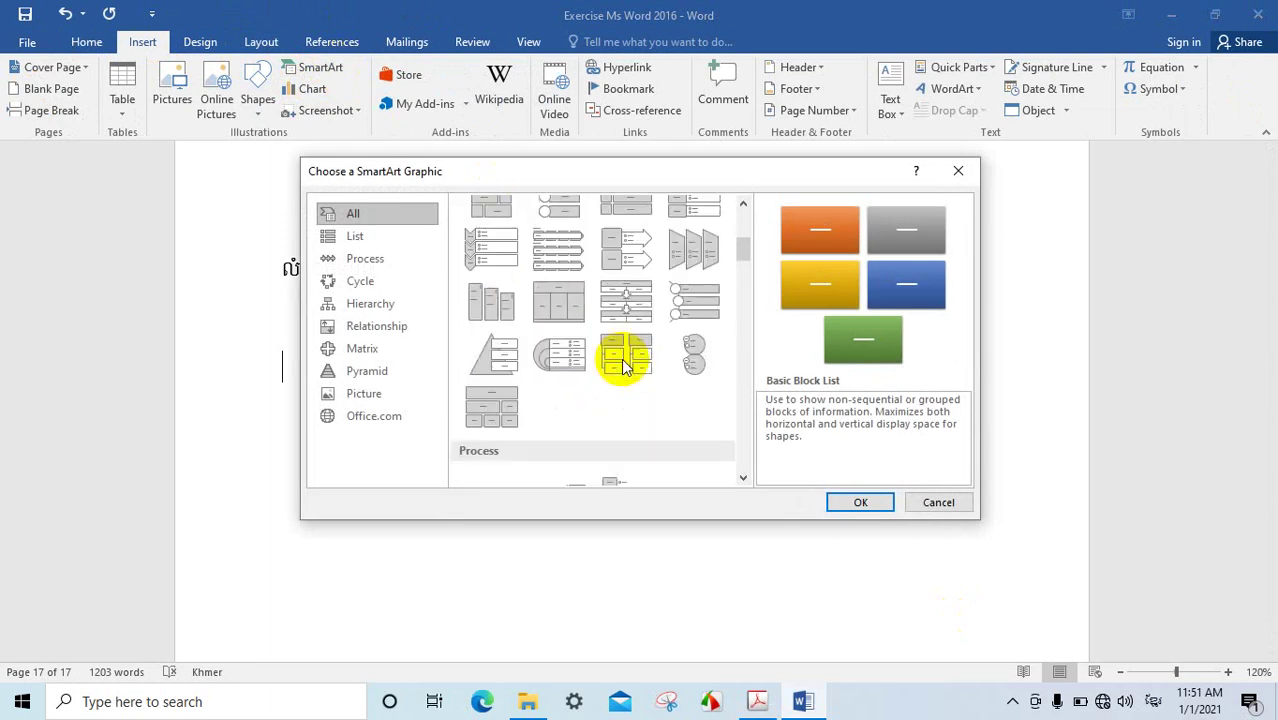
scroll(617, 360, down, 5)
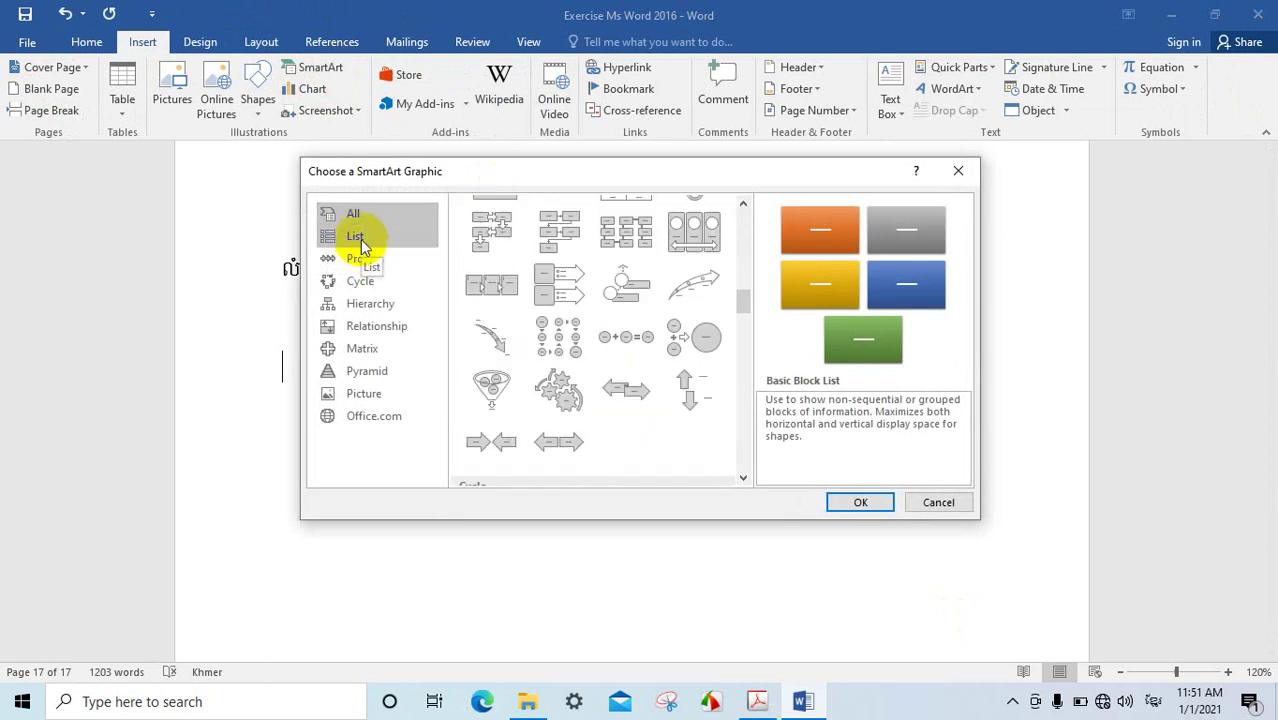
click(360, 239)
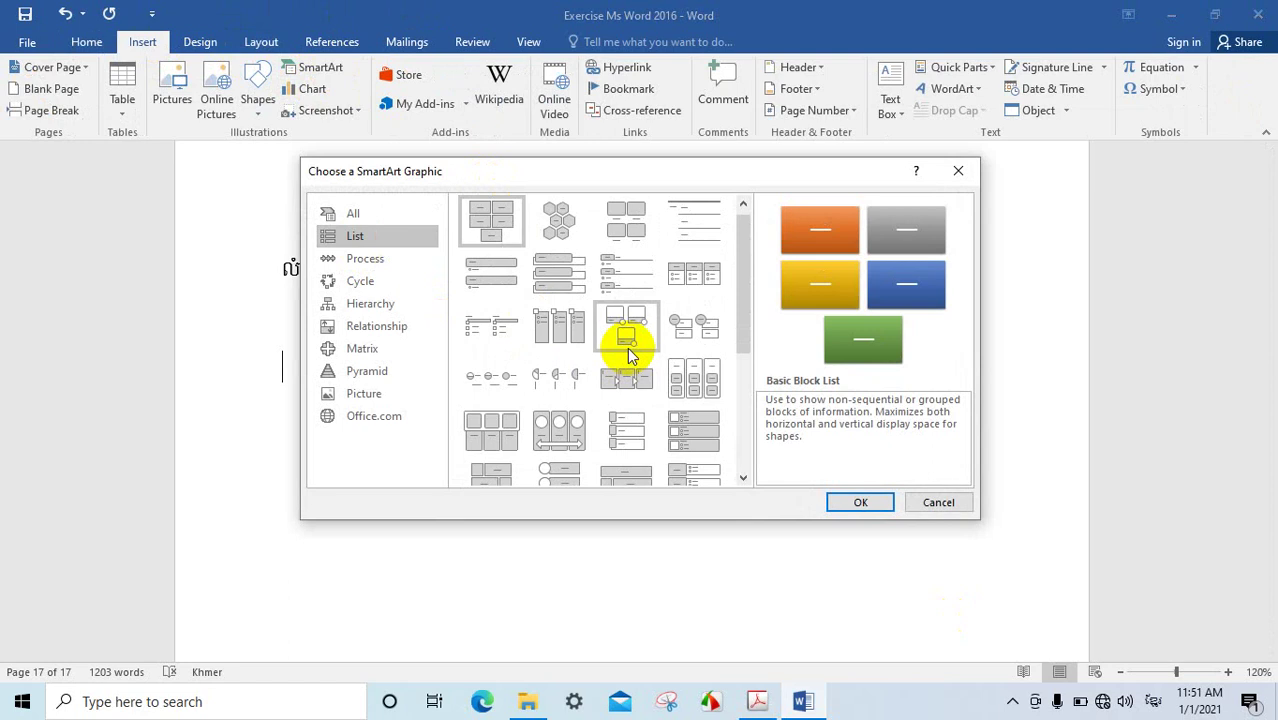
scroll(627, 347, down, 3)
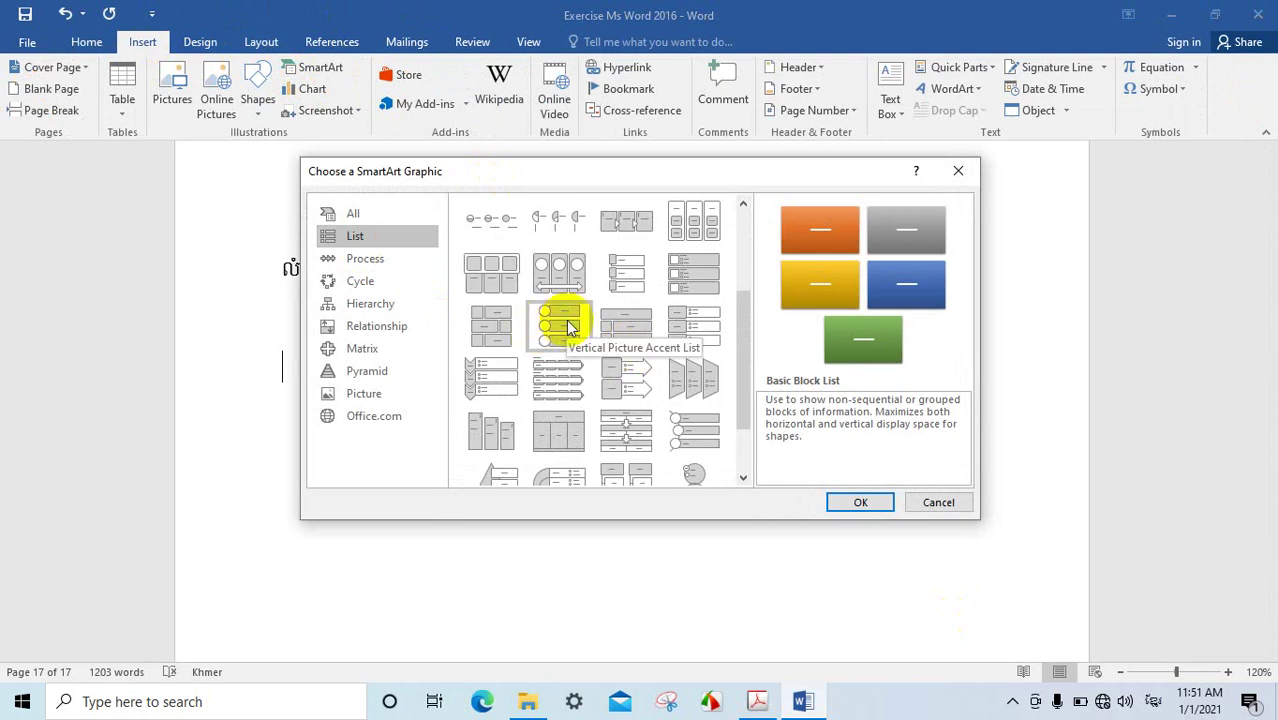
scroll(570, 327, down, 3)
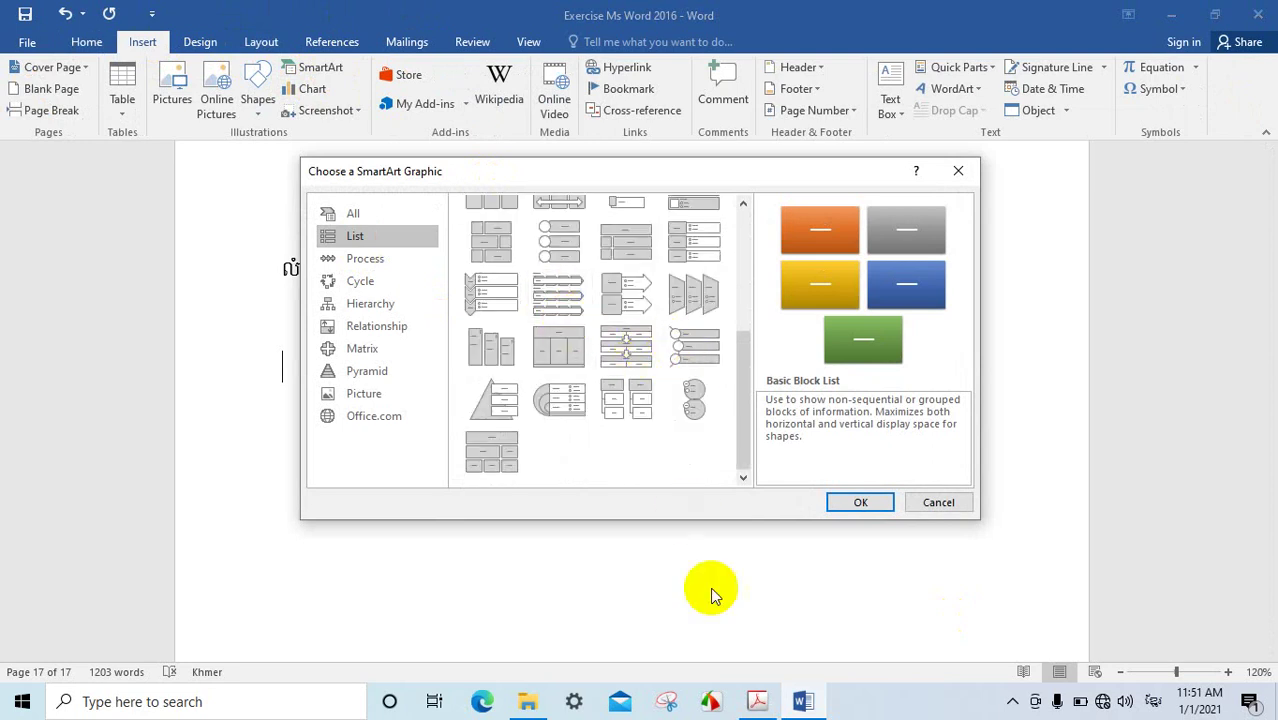
click(758, 698)
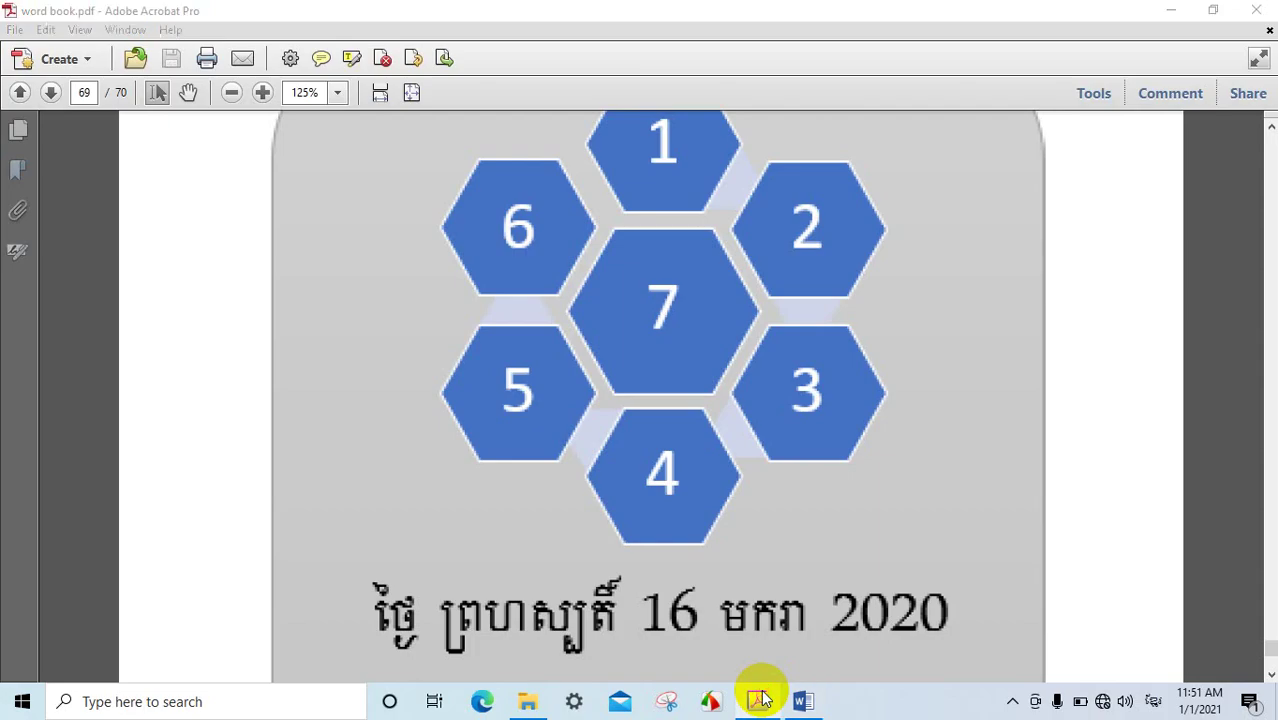
click(758, 698)
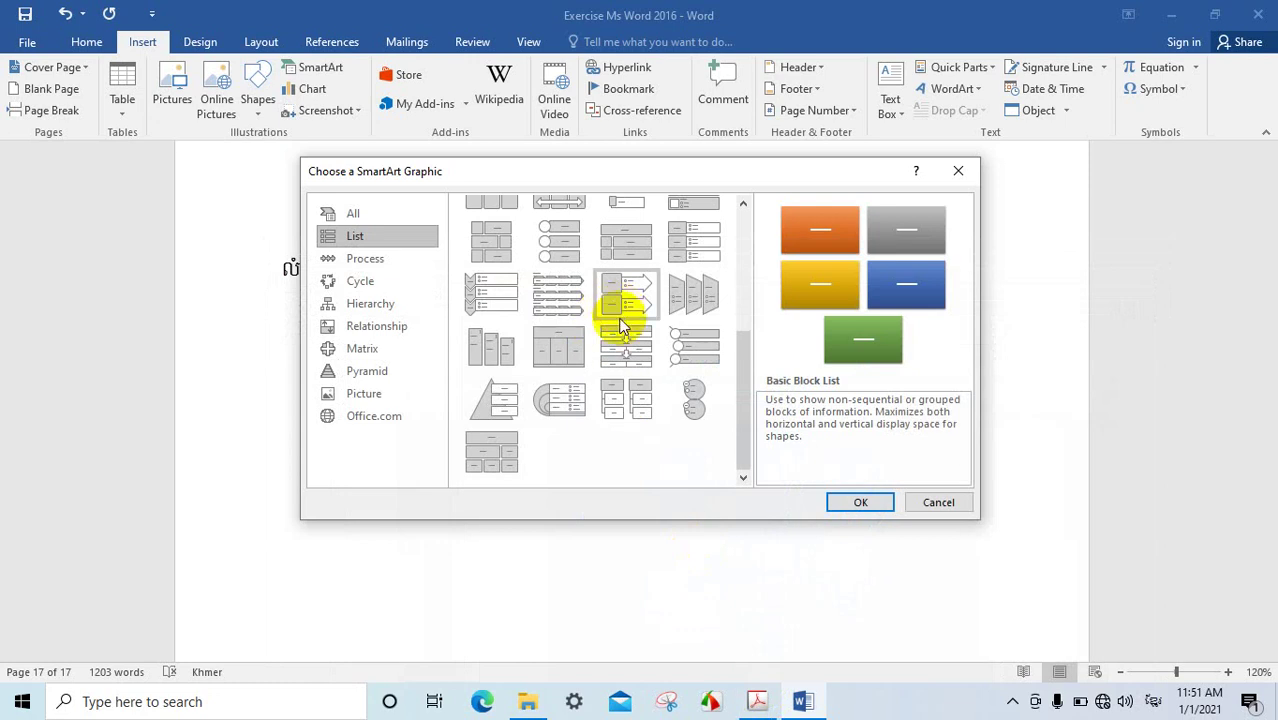
Insert the Circular Bending Process layout from the Process category
scroll(621, 325, up, 5)
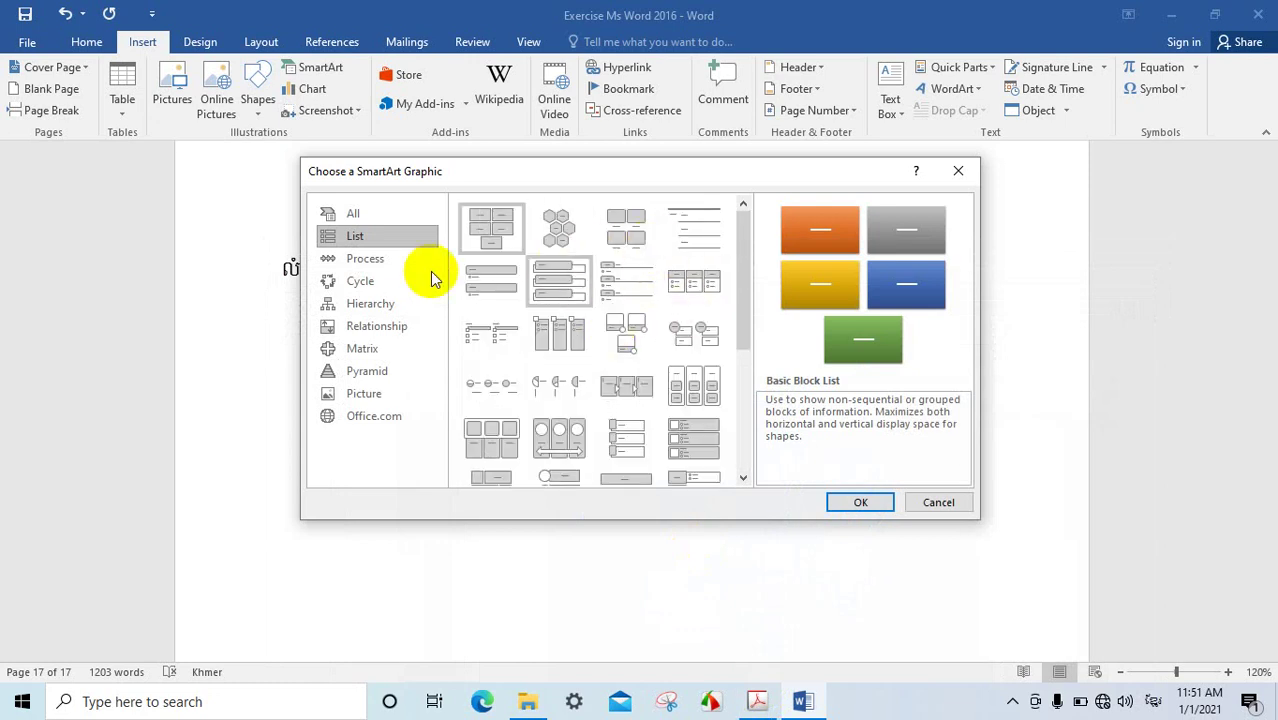
click(365, 258)
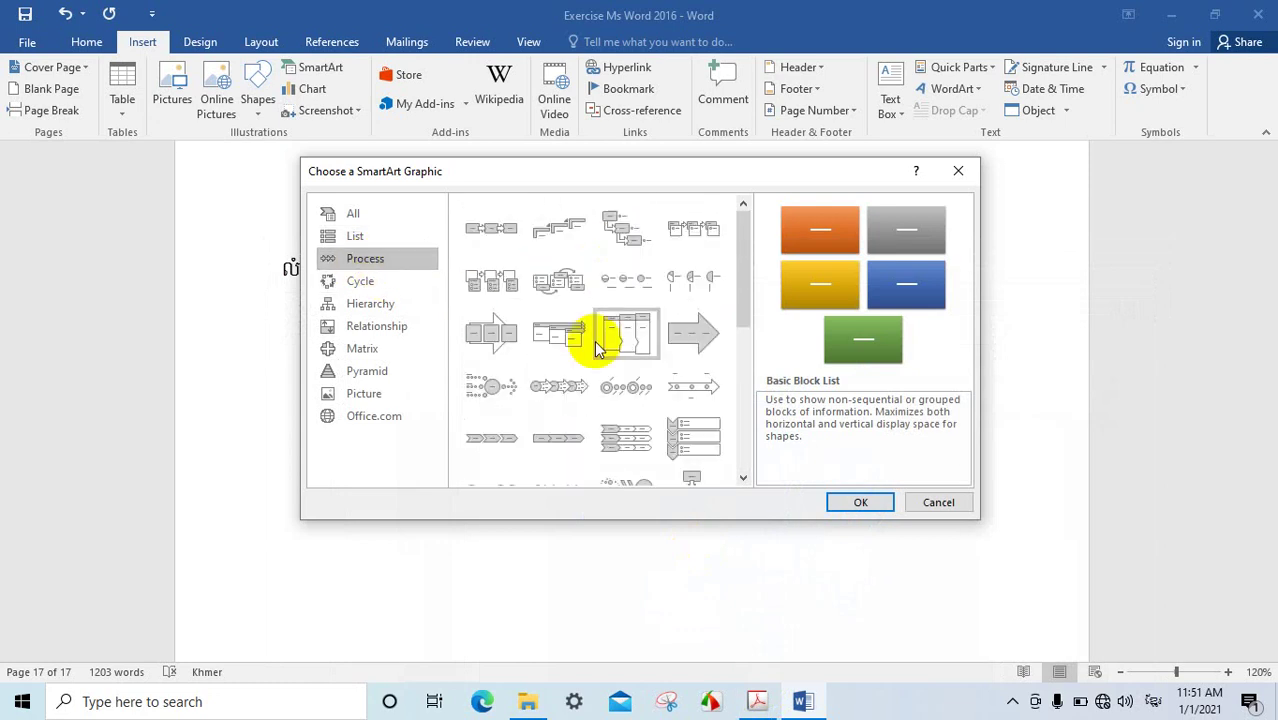
scroll(599, 334, down, 5)
scroll(622, 331, down, 5)
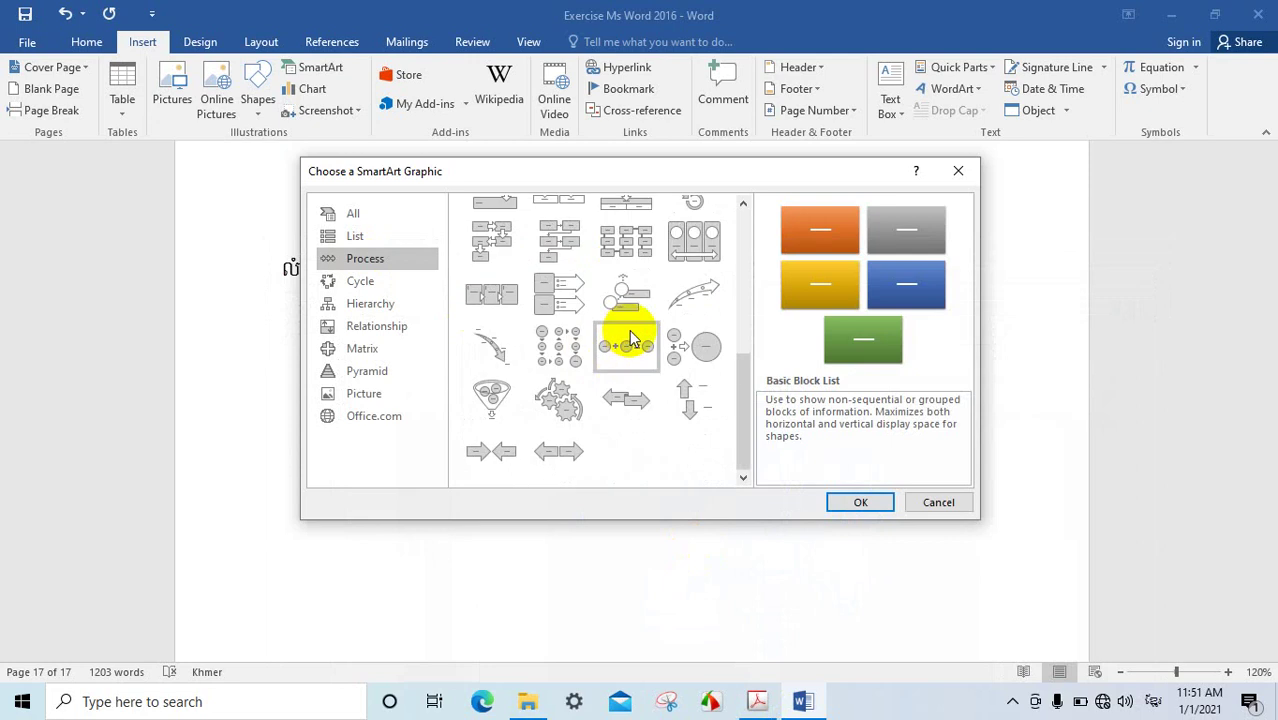
click(558, 355)
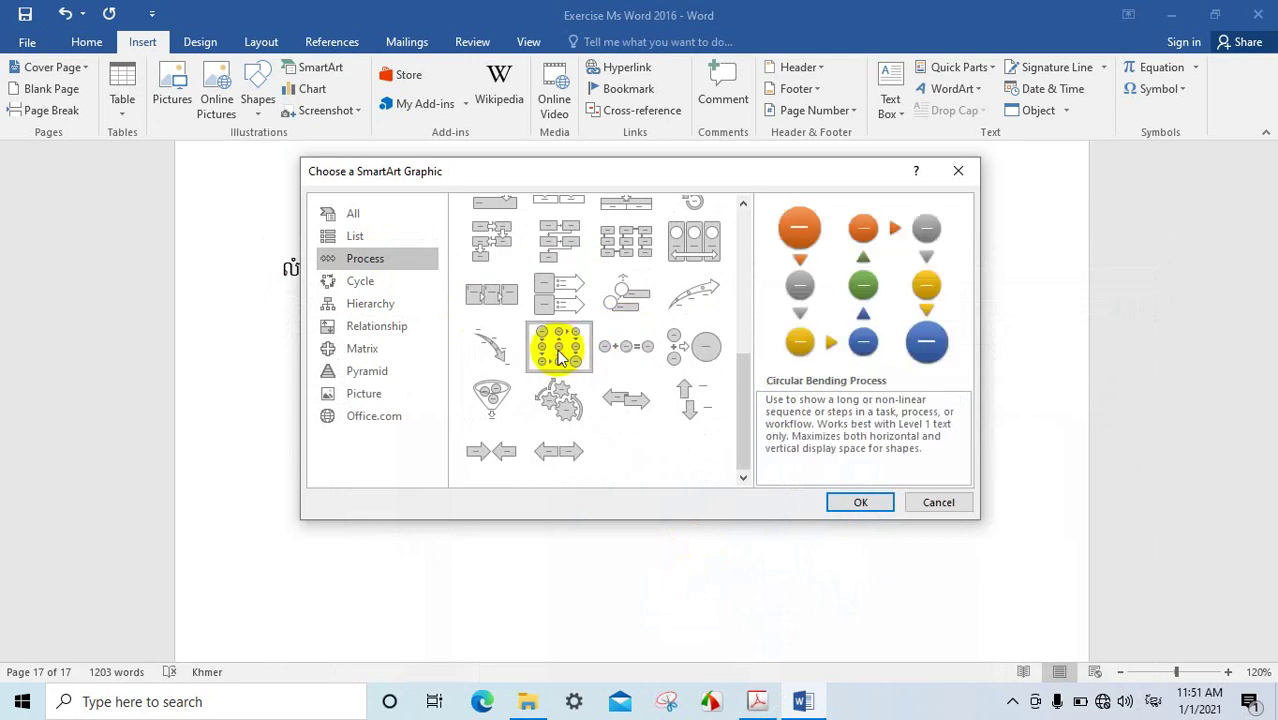
click(862, 505)
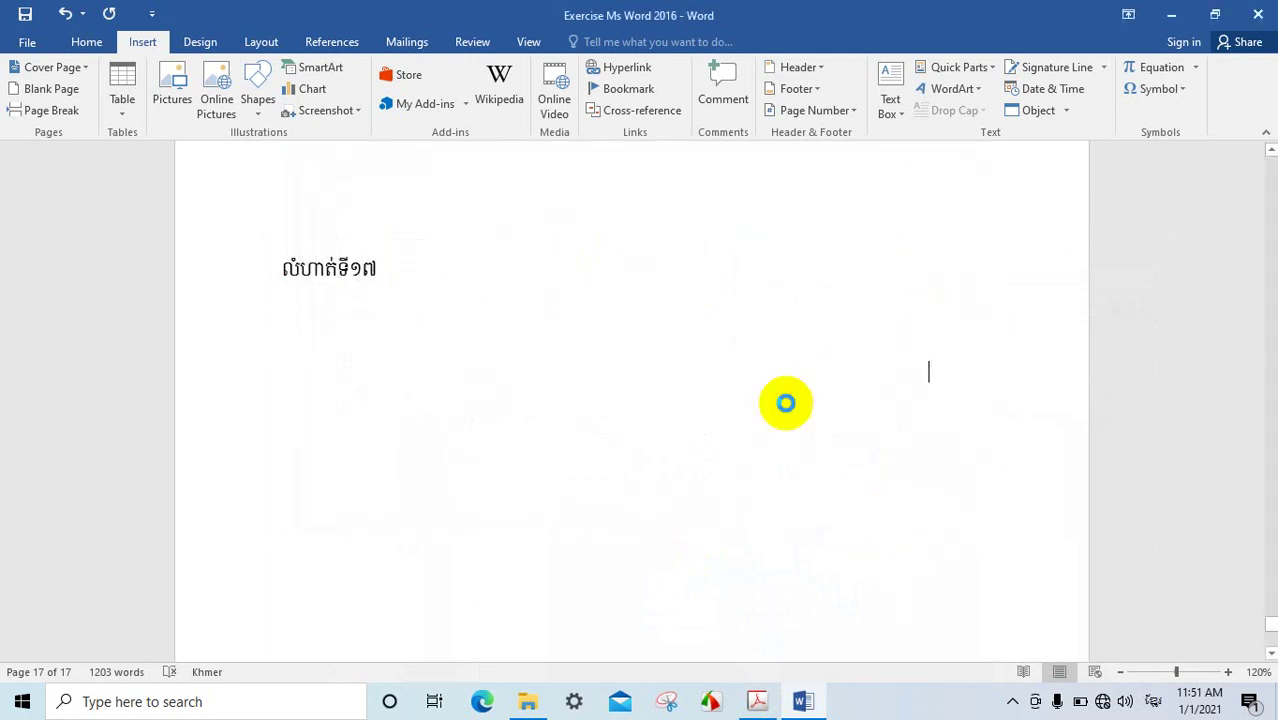
Enter Khmer digits ១ to ៤ in the first circles, fixing mistyped characters
scroll(752, 400, down, 3)
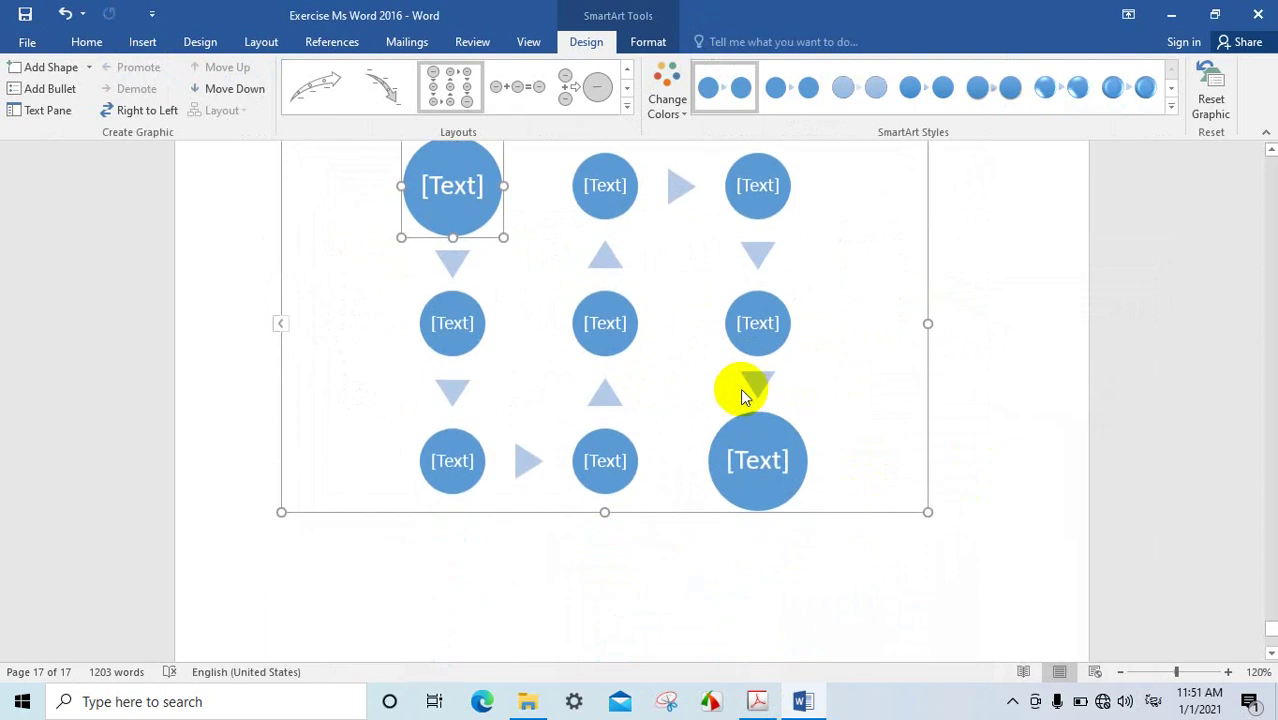
scroll(565, 312, up, 1)
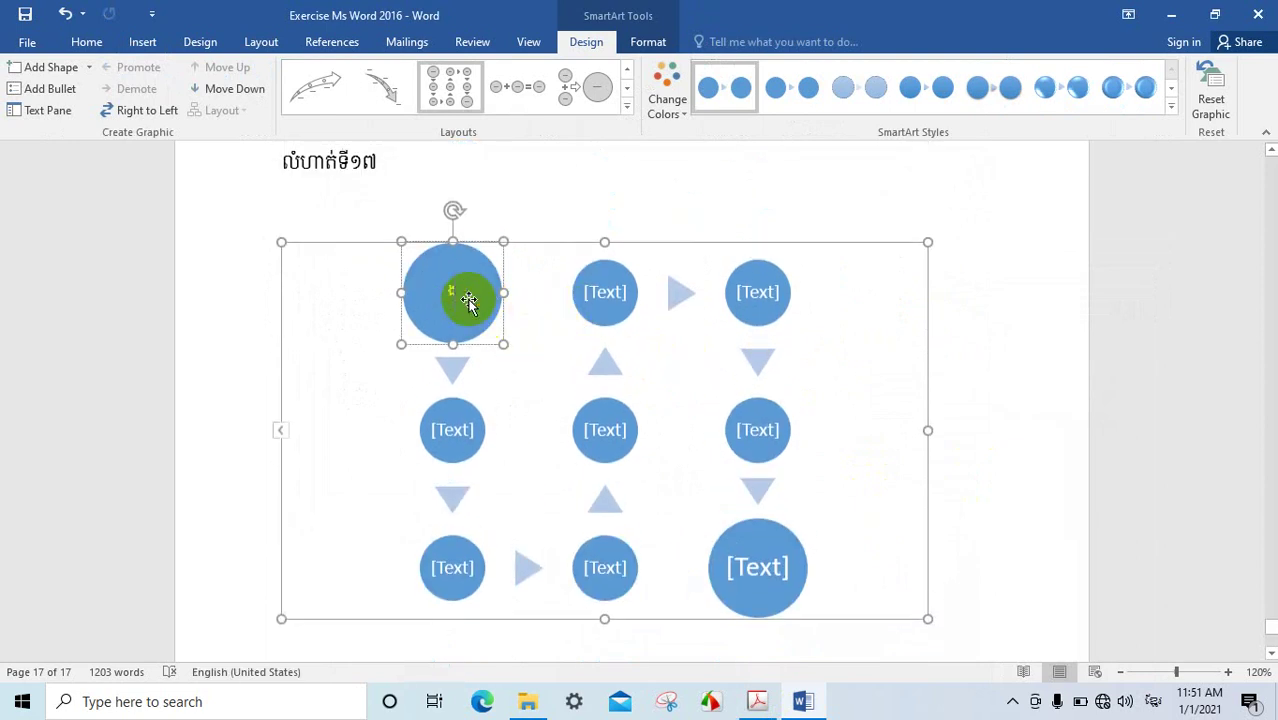
key(ctrl+v)
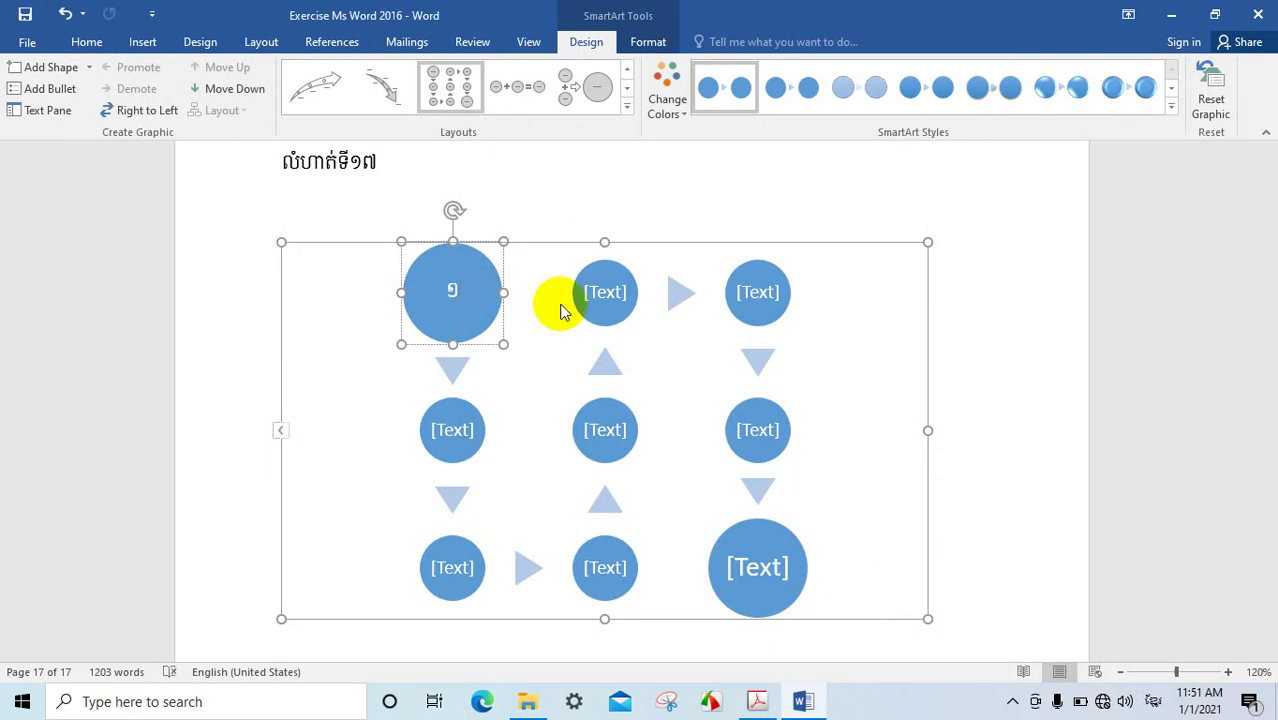
click(601, 291)
text(ខ)
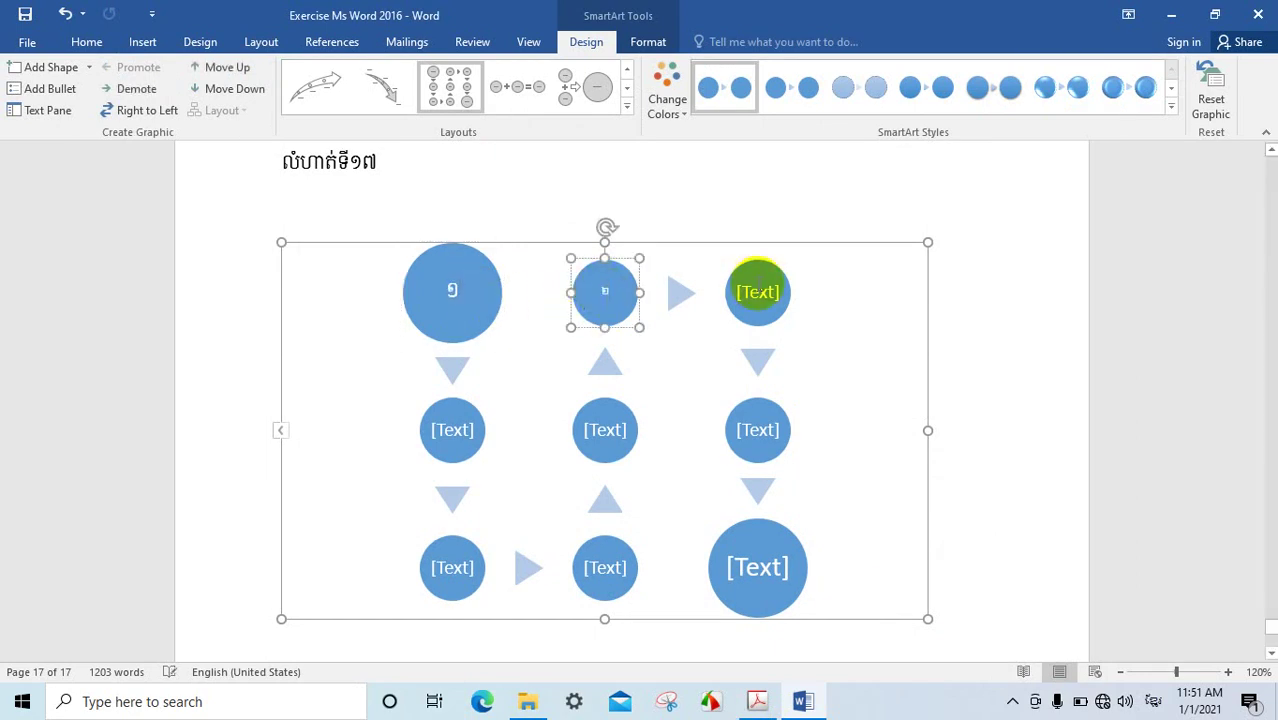
click(760, 293)
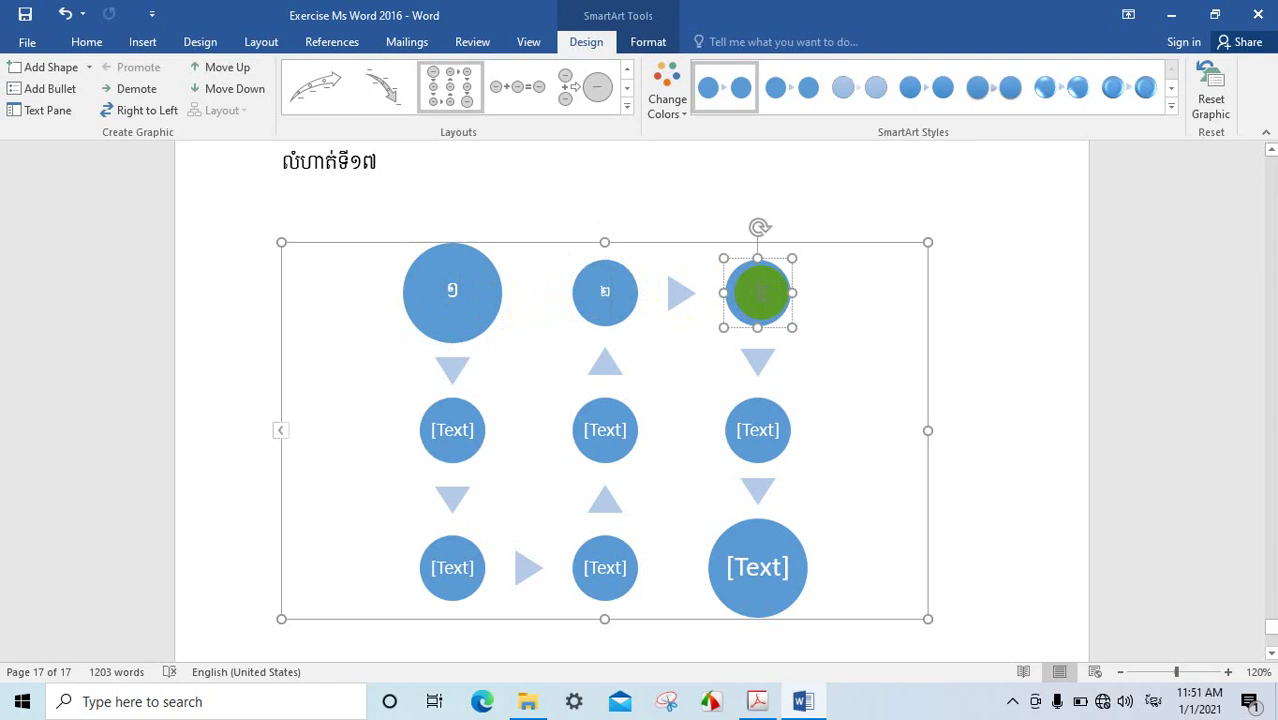
text(២)
key(BackSpace)
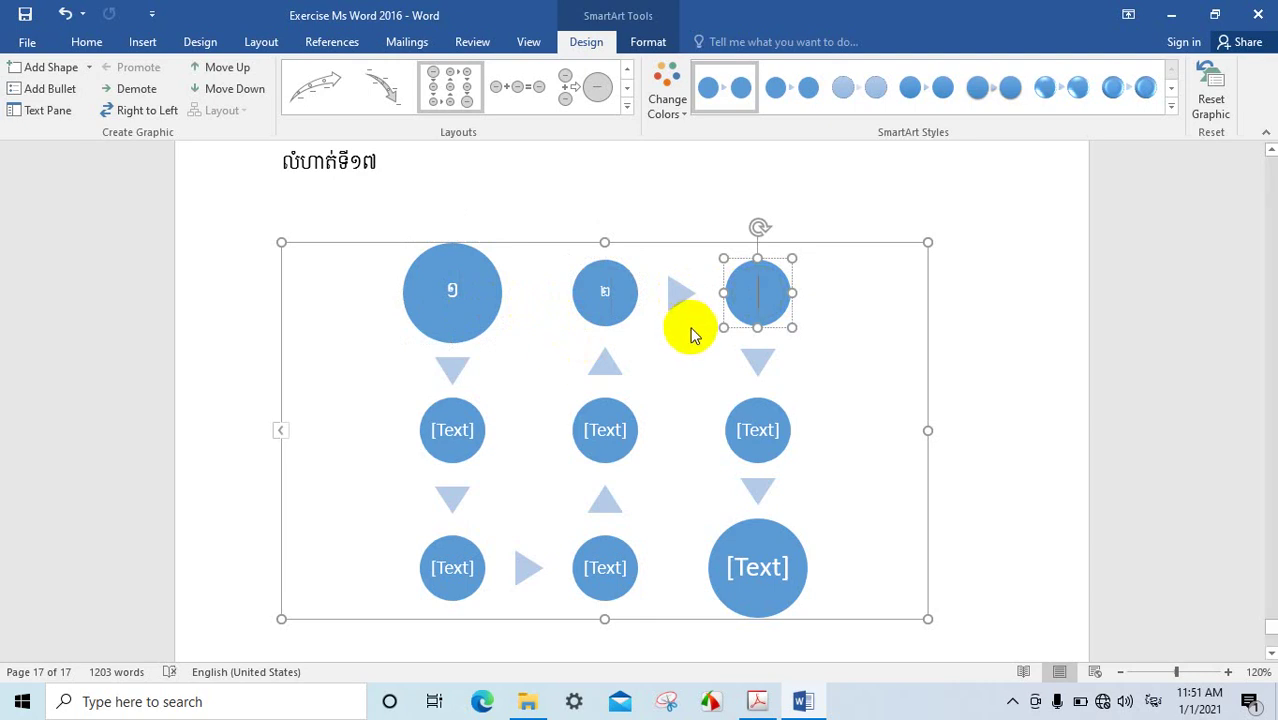
text(៣)
click(452, 430)
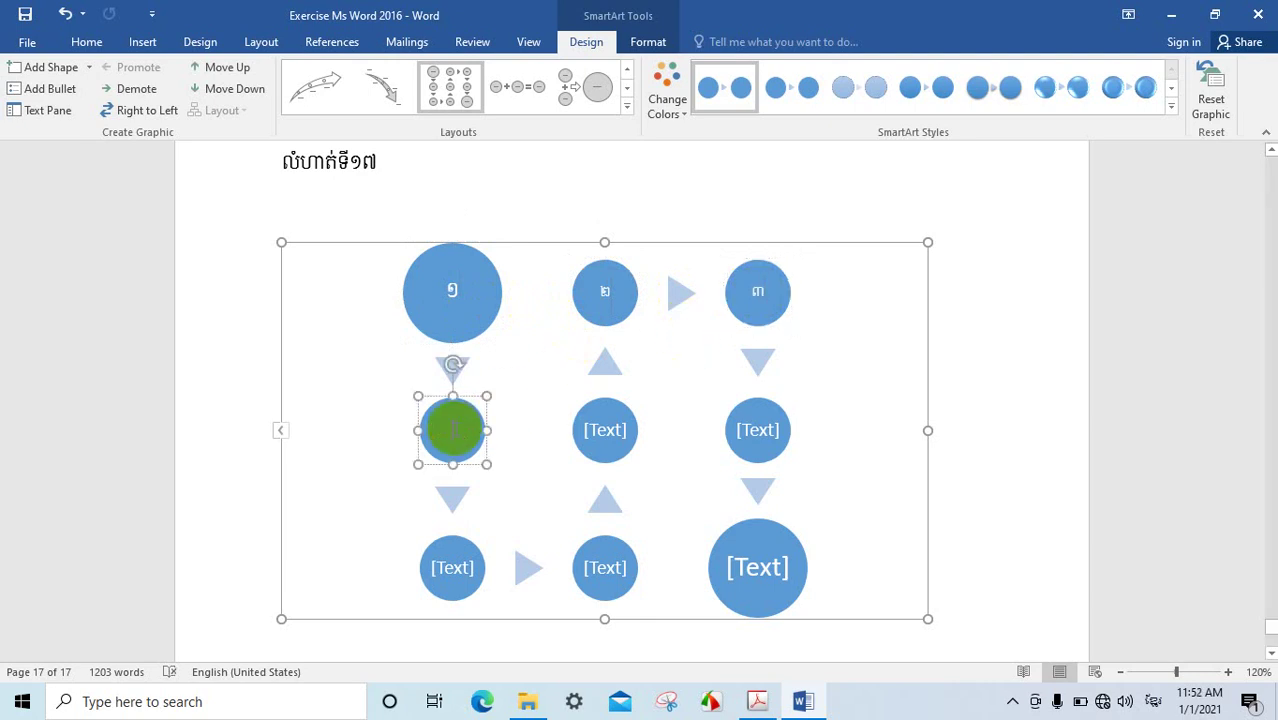
text(៤)
key(BackSpace)
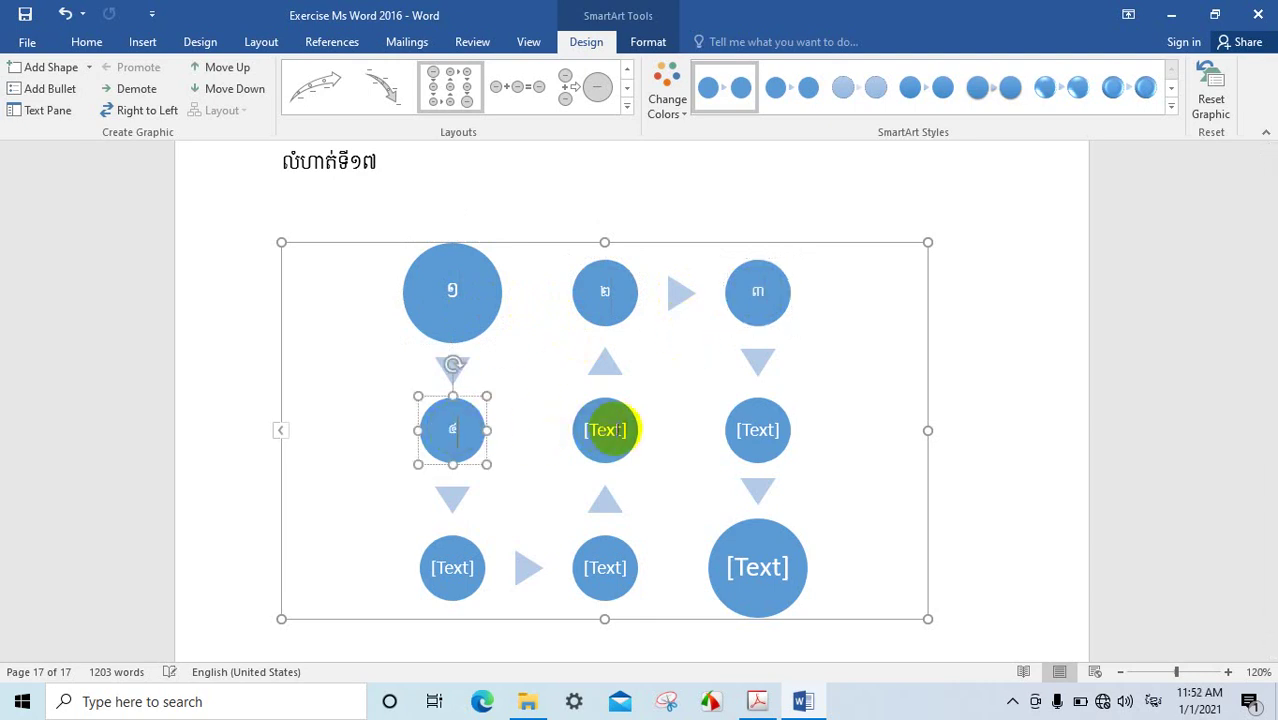
Number the remaining circles ៥, ៦, ៧, ៨ and ៩
click(612, 431)
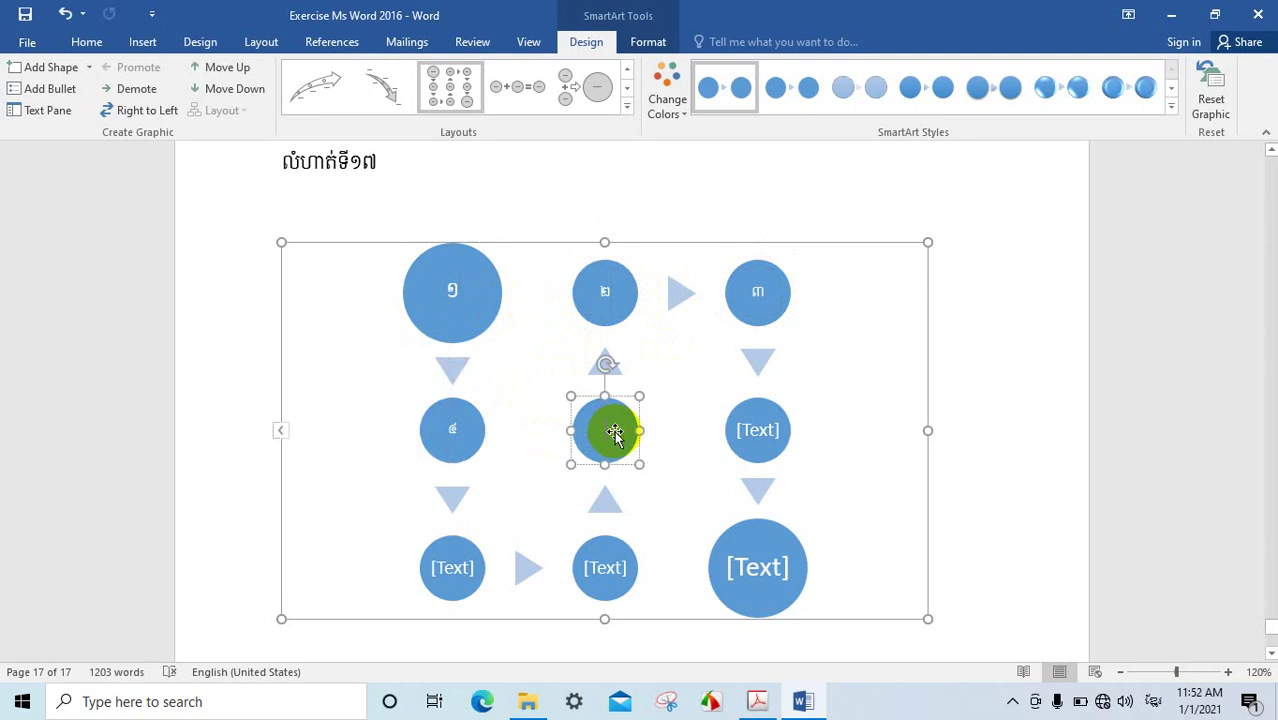
text(៥)
click(752, 432)
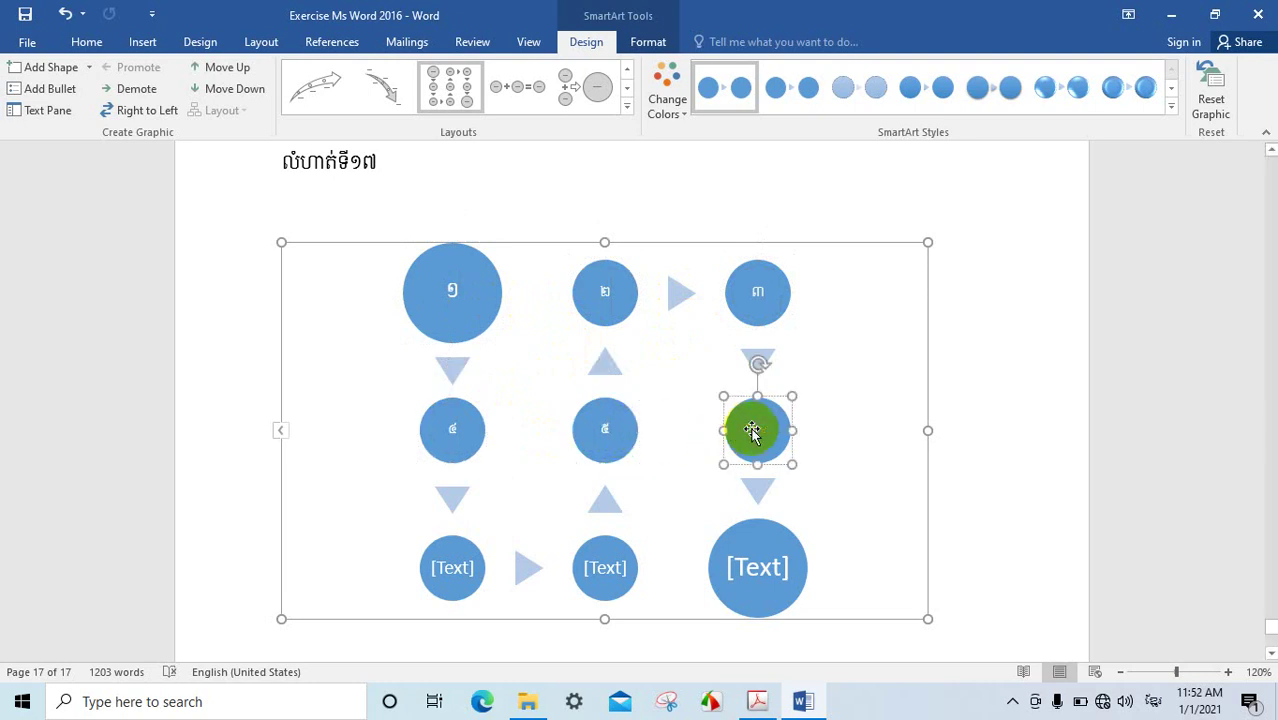
text(៦)
click(465, 565)
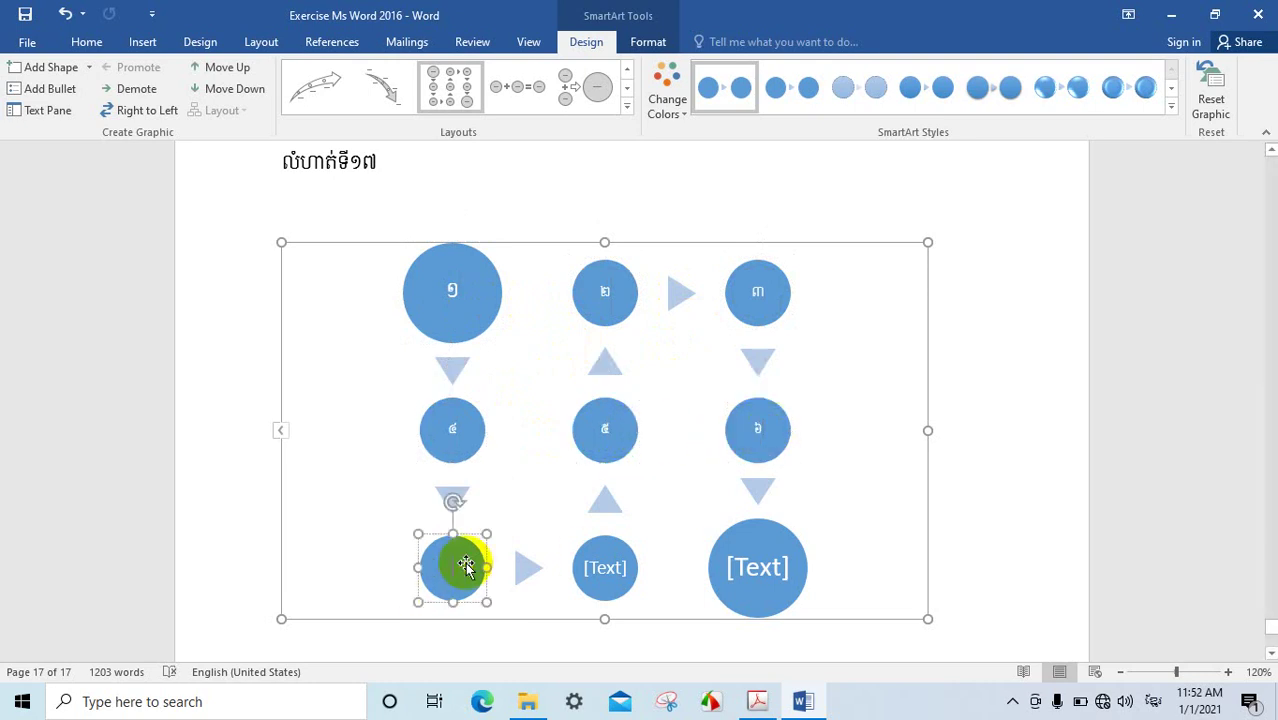
text(៧)
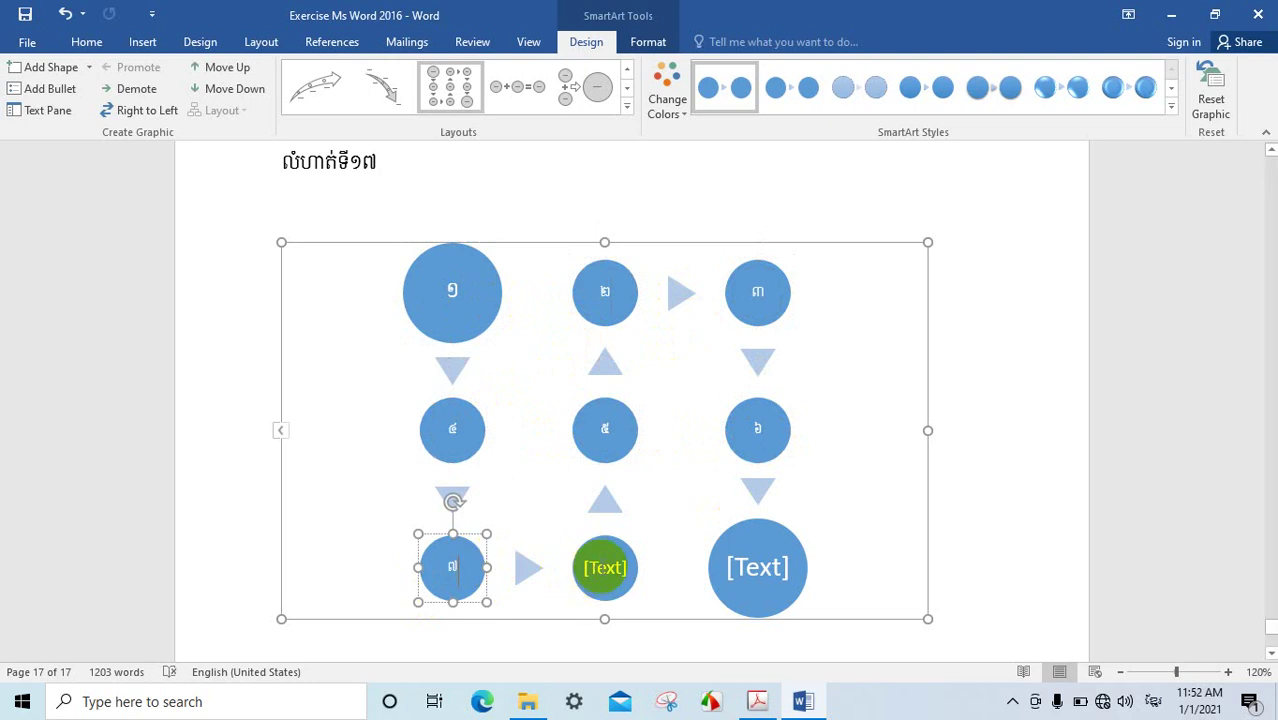
click(617, 566)
text(៨)
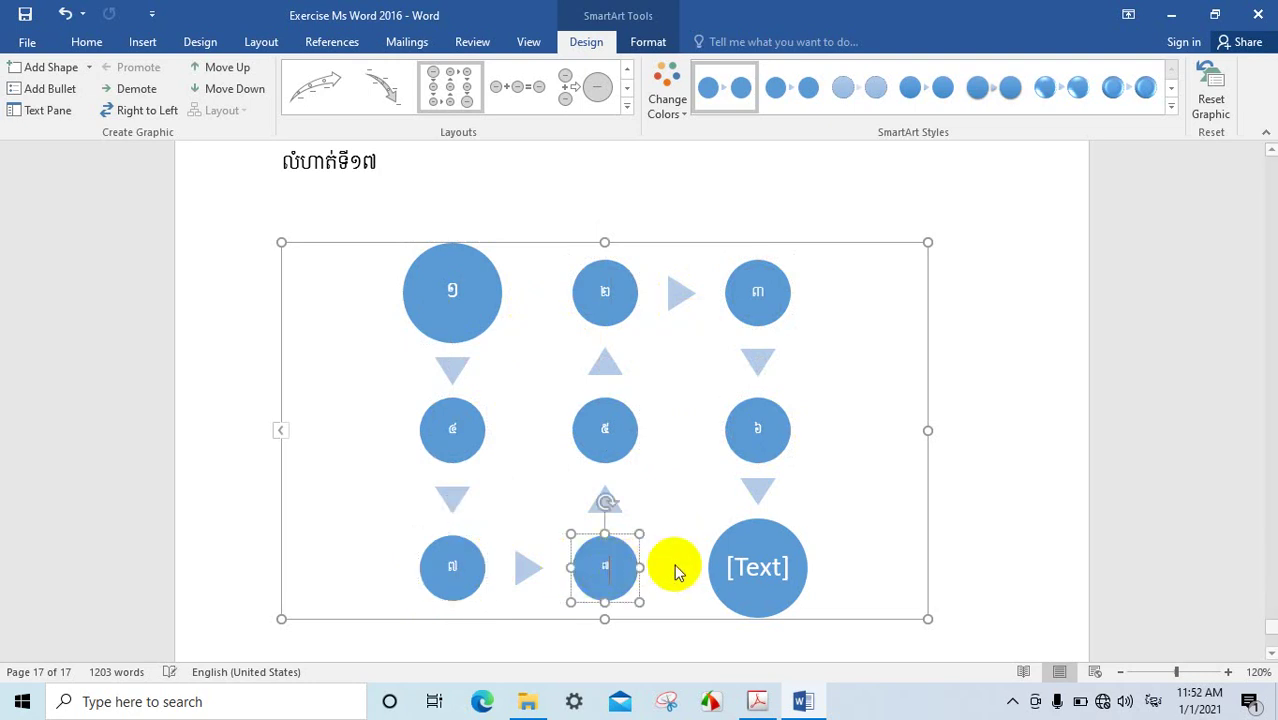
click(750, 569)
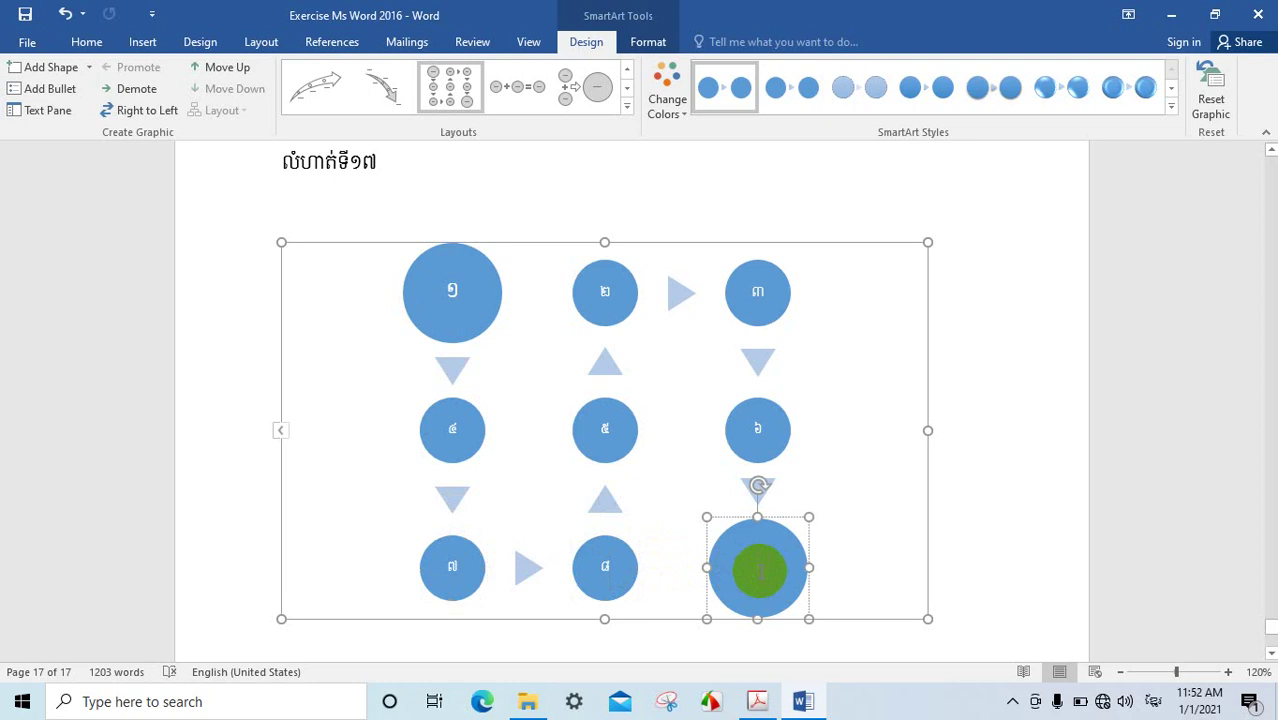
text(៩)
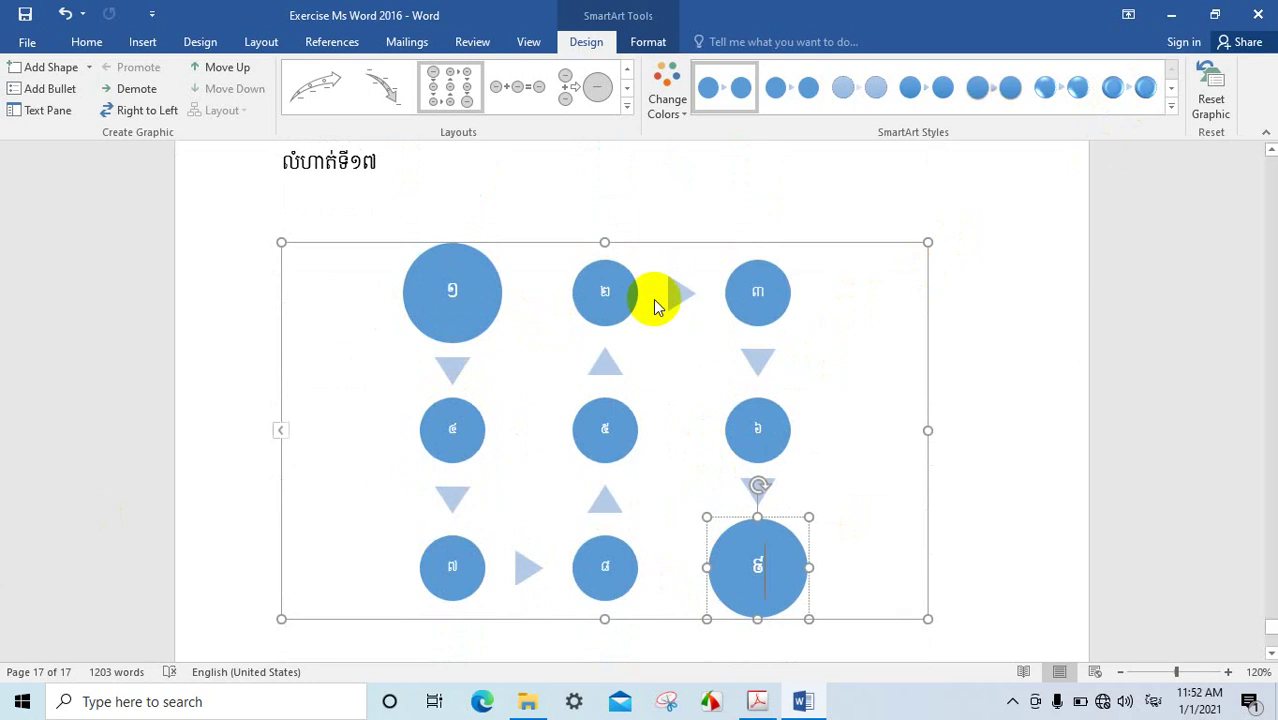
Apply a 3-D SmartArt style to the numbered circle diagram
click(694, 243)
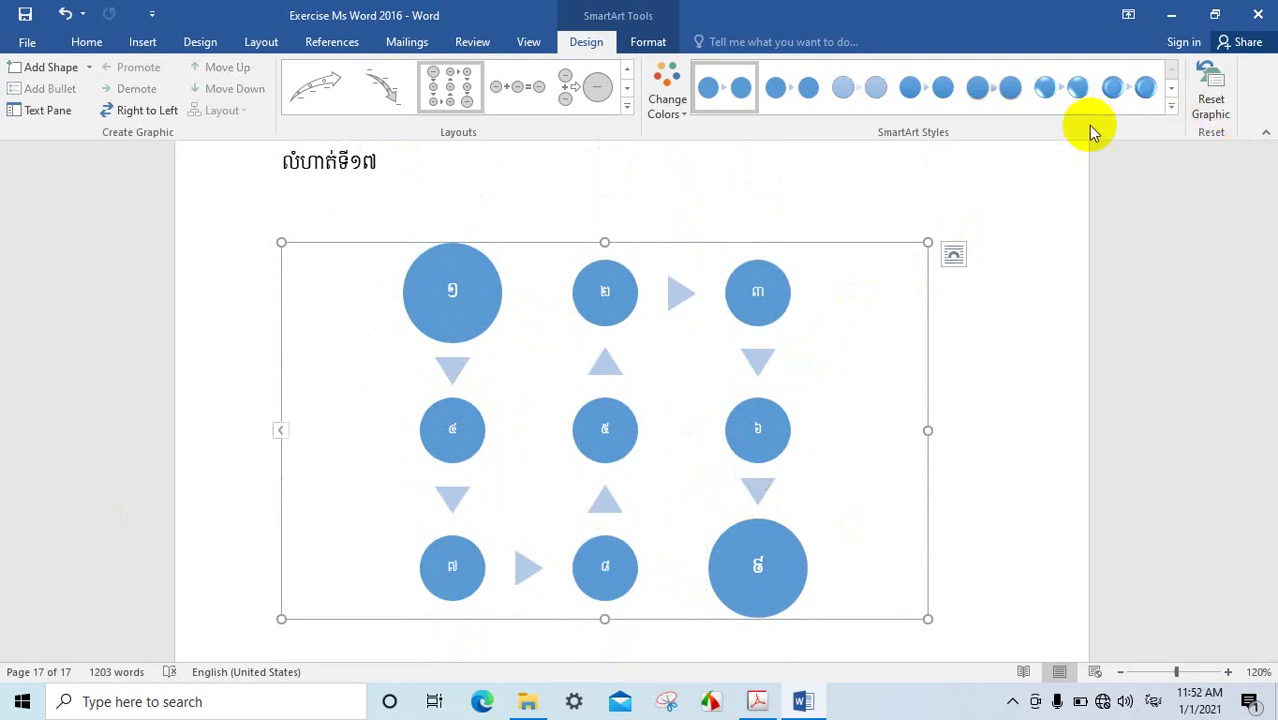
click(1171, 104)
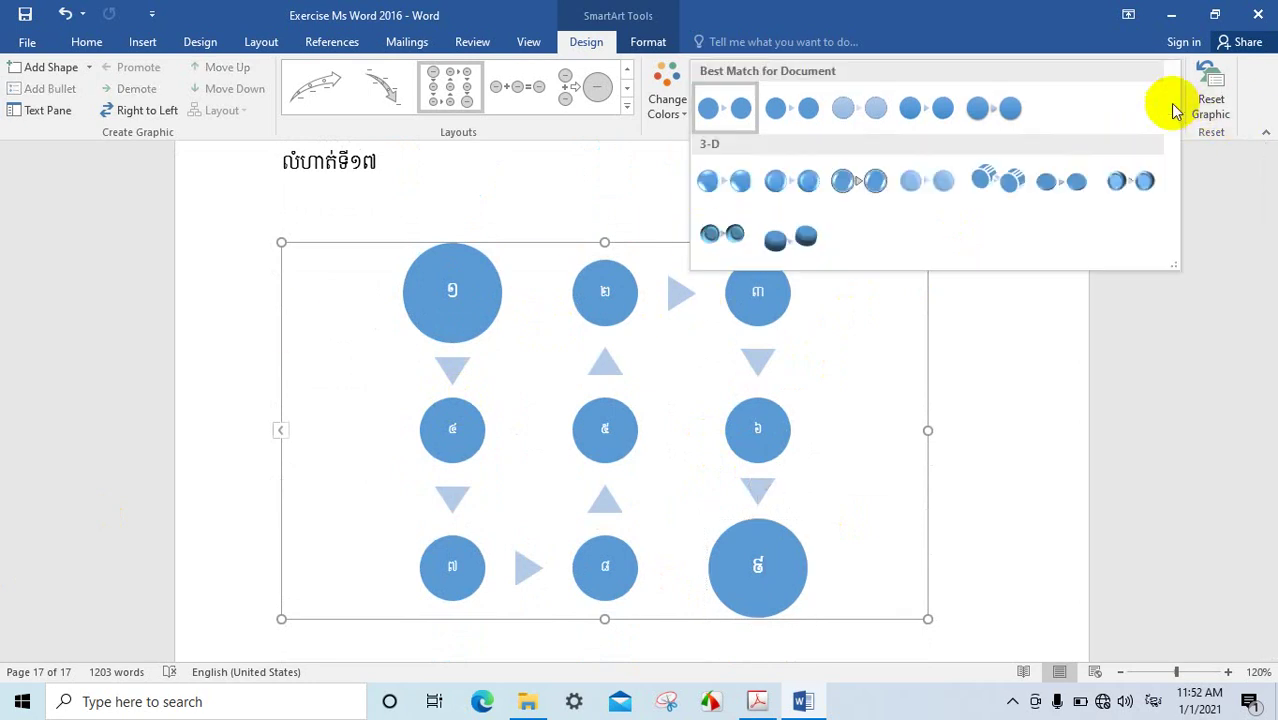
click(1007, 181)
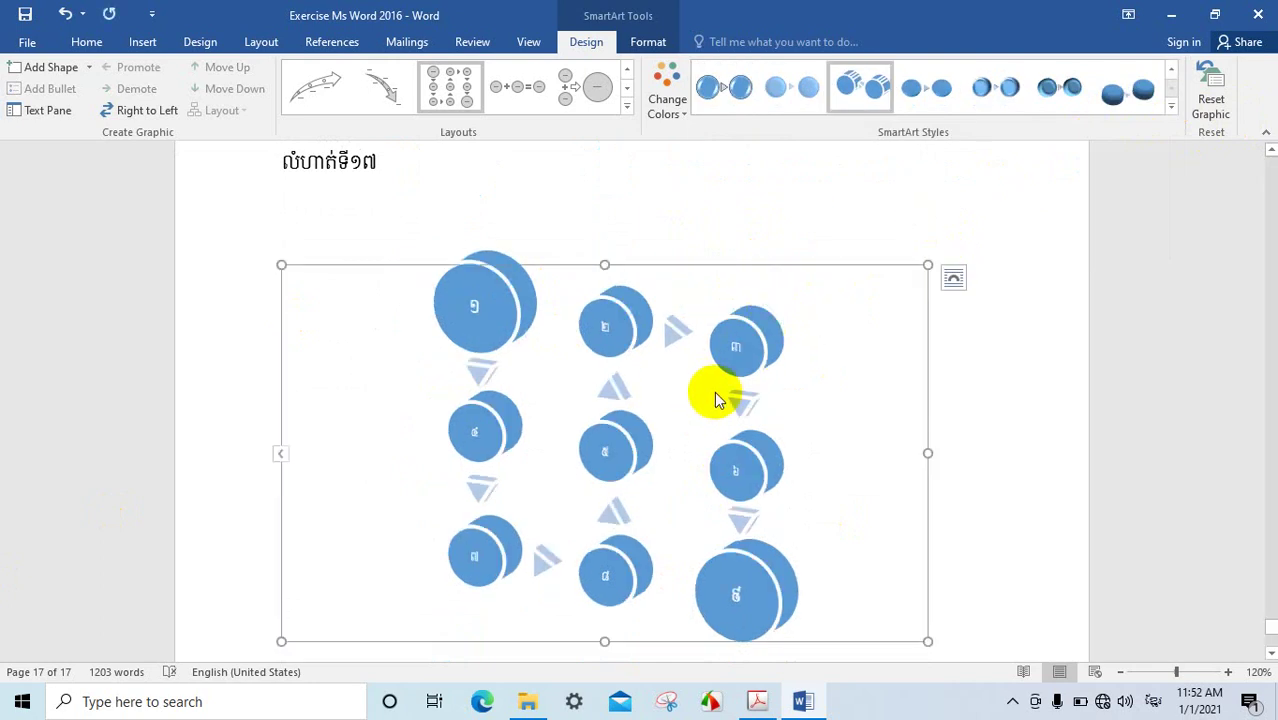
click(1063, 95)
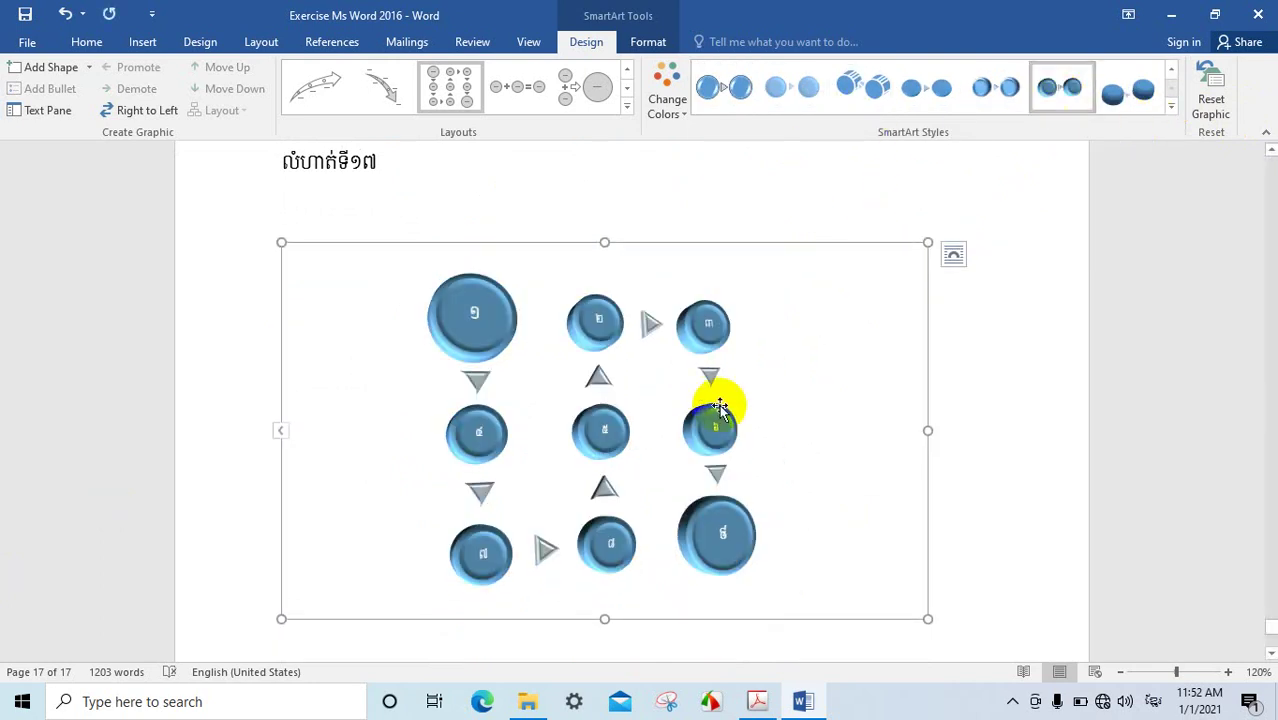
scroll(722, 402, down, 4)
scroll(722, 408, up, 5)
scroll(720, 410, down, 3)
scroll(719, 413, down, 5)
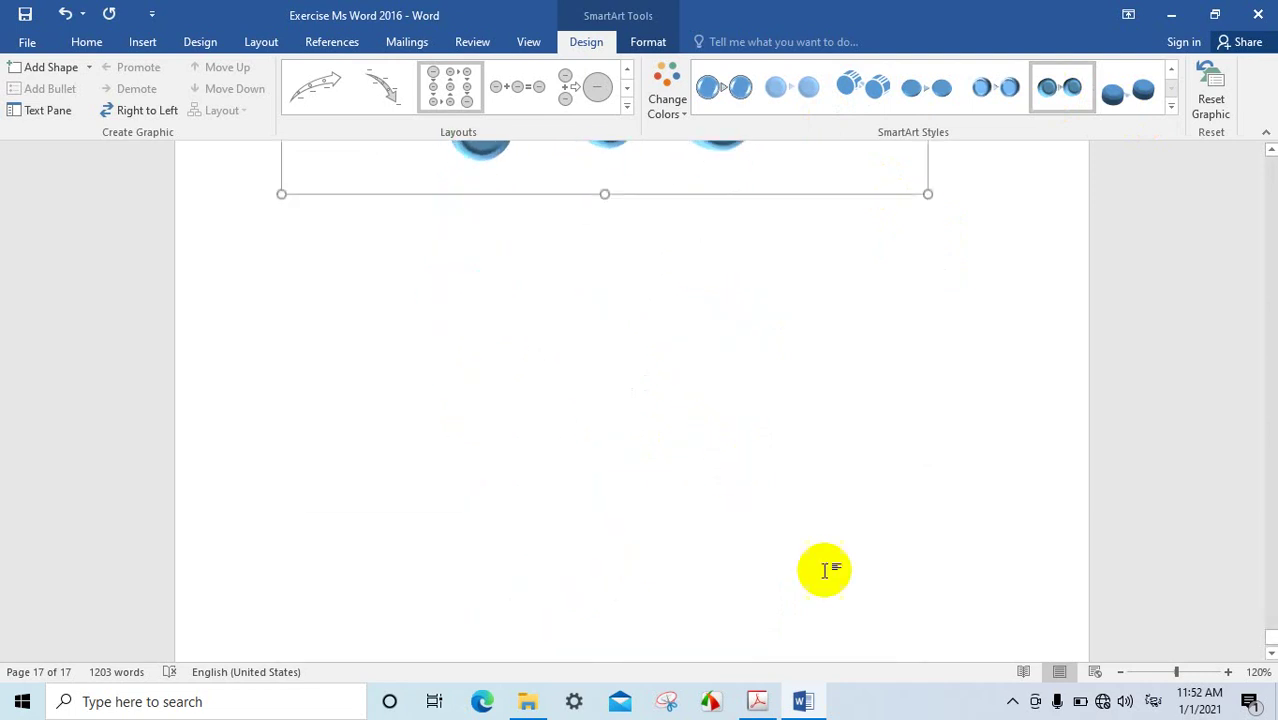
Bring up the reference PDF and scroll to the Khmer date line and blue cube
click(757, 701)
scroll(704, 507, down, 3)
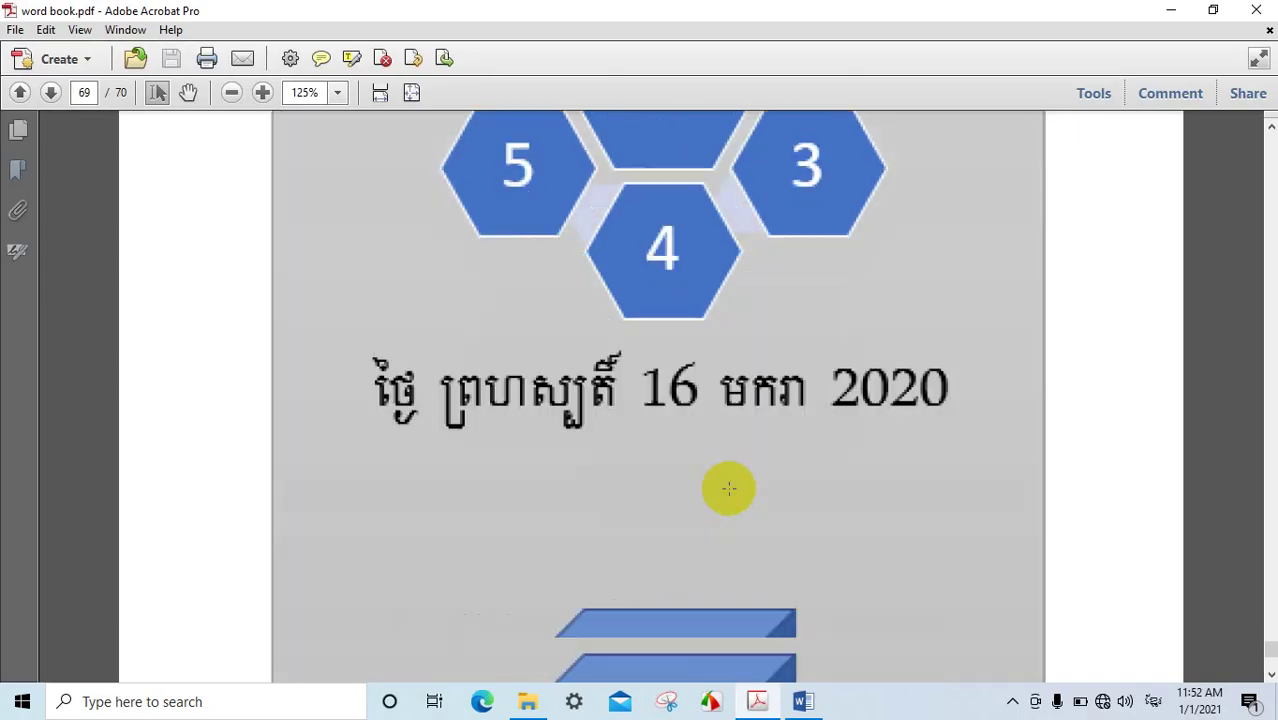
scroll(766, 378, up, 2)
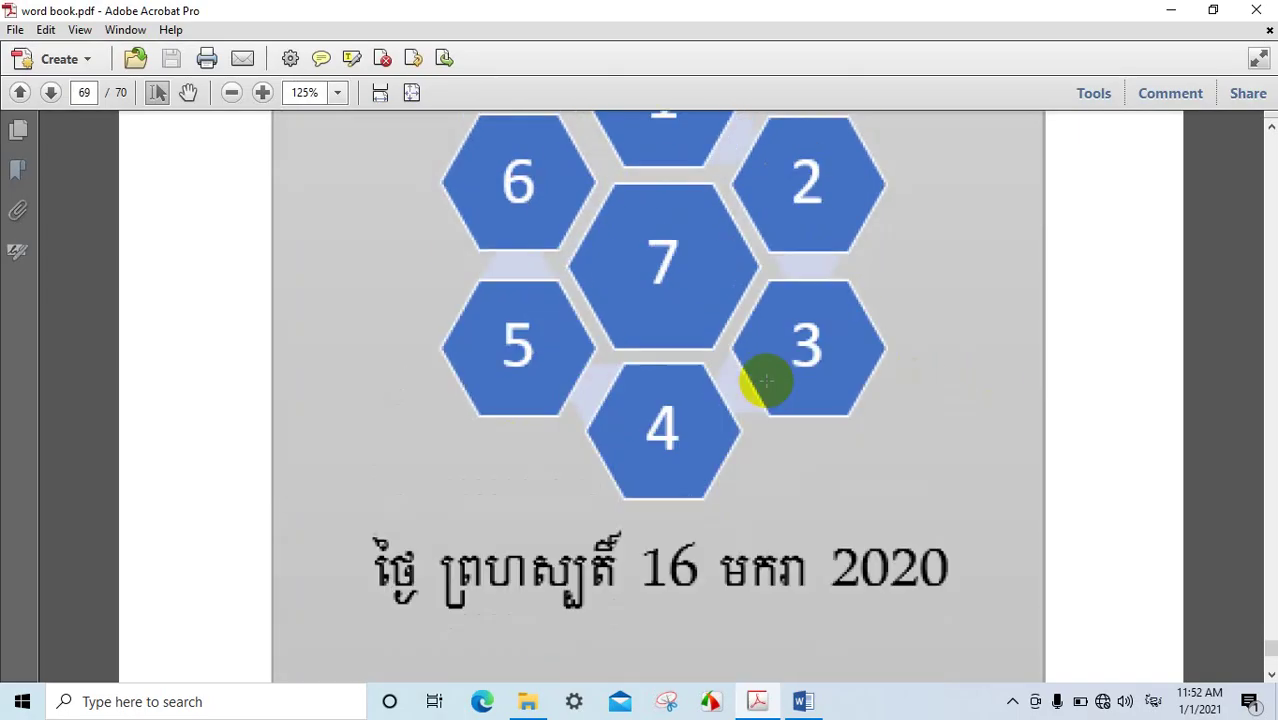
scroll(680, 480, down, 3)
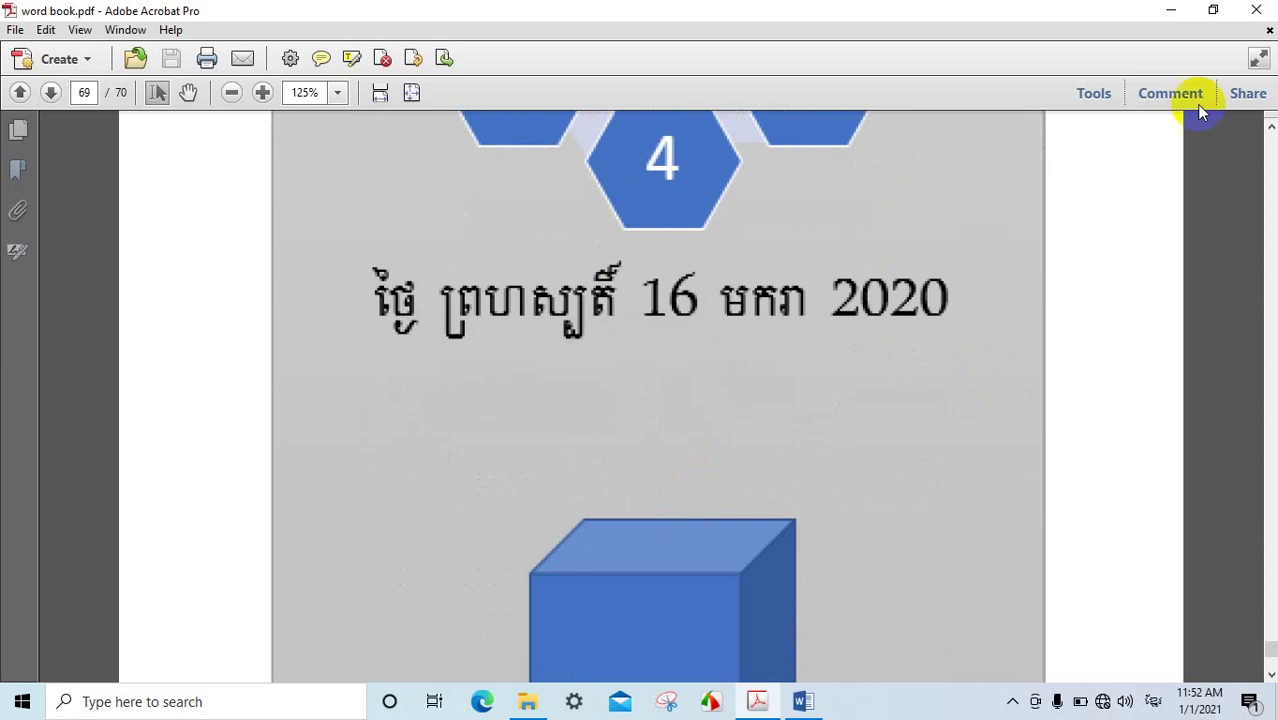
Back in Word, add a blank line below the exercise heading
click(1171, 10)
scroll(720, 298, up, 4)
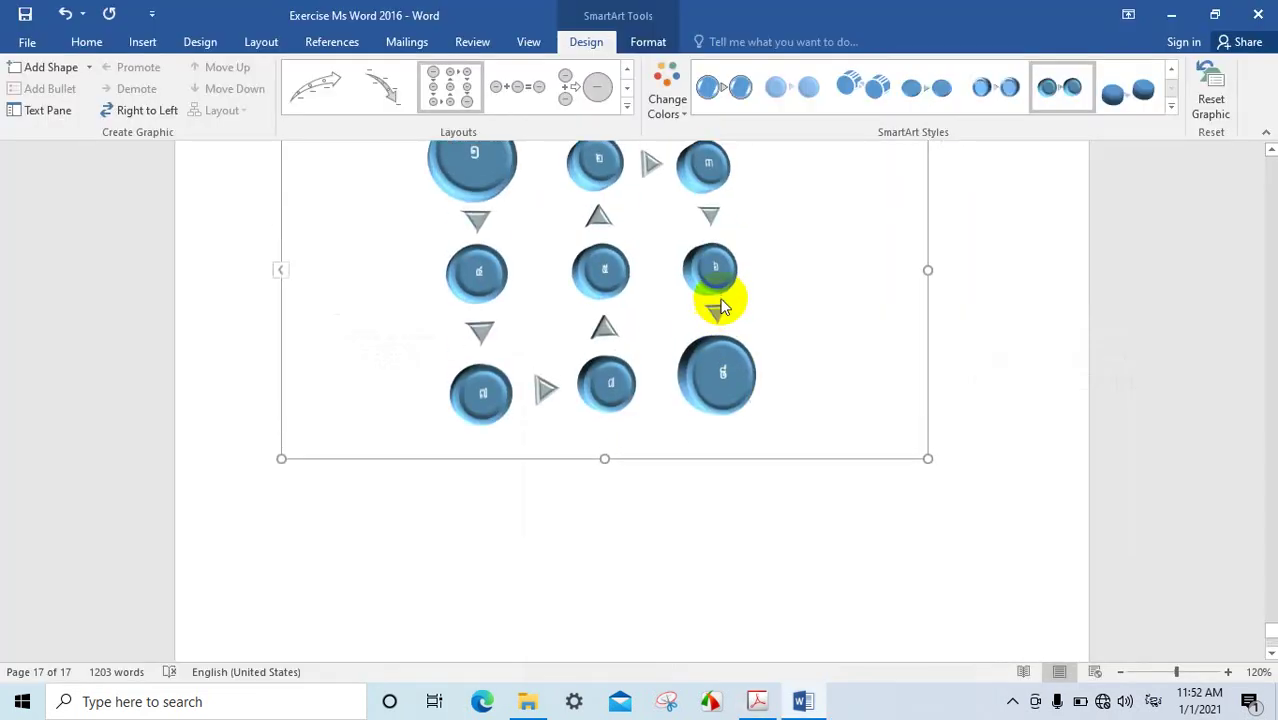
scroll(722, 305, up, 1)
scroll(713, 348, down, 3)
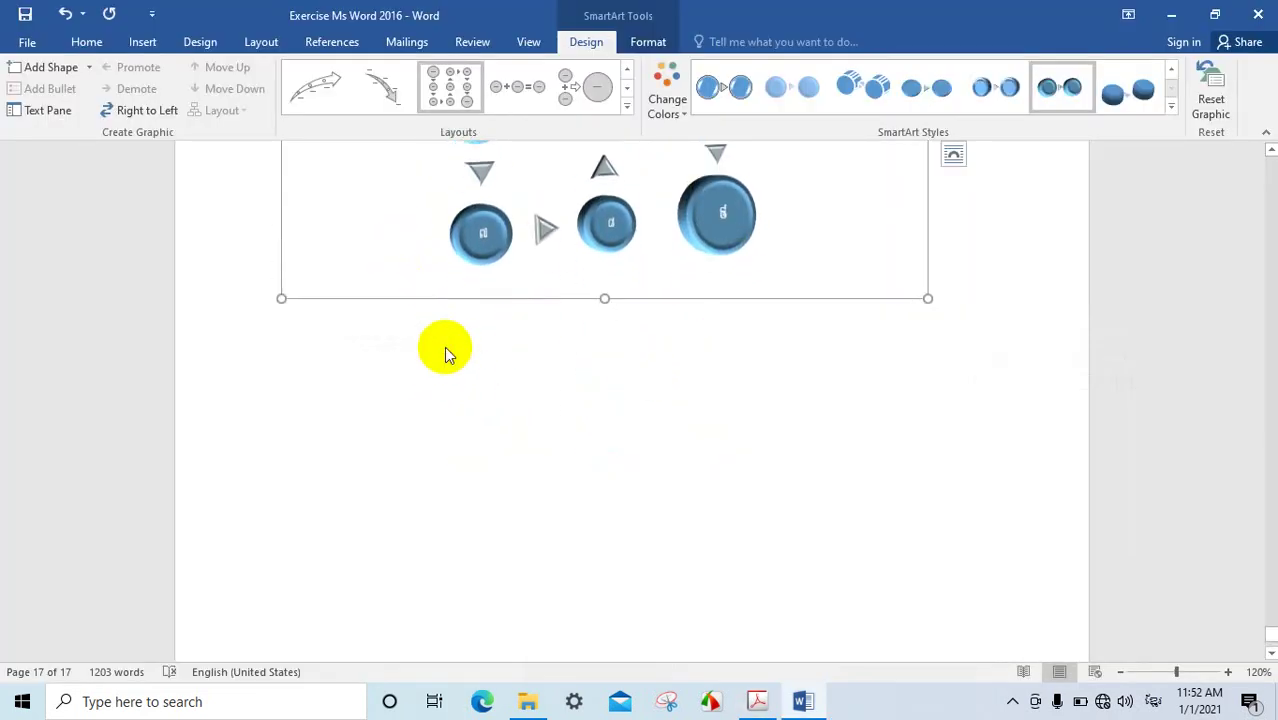
scroll(401, 375, up, 2)
scroll(401, 375, up, 4)
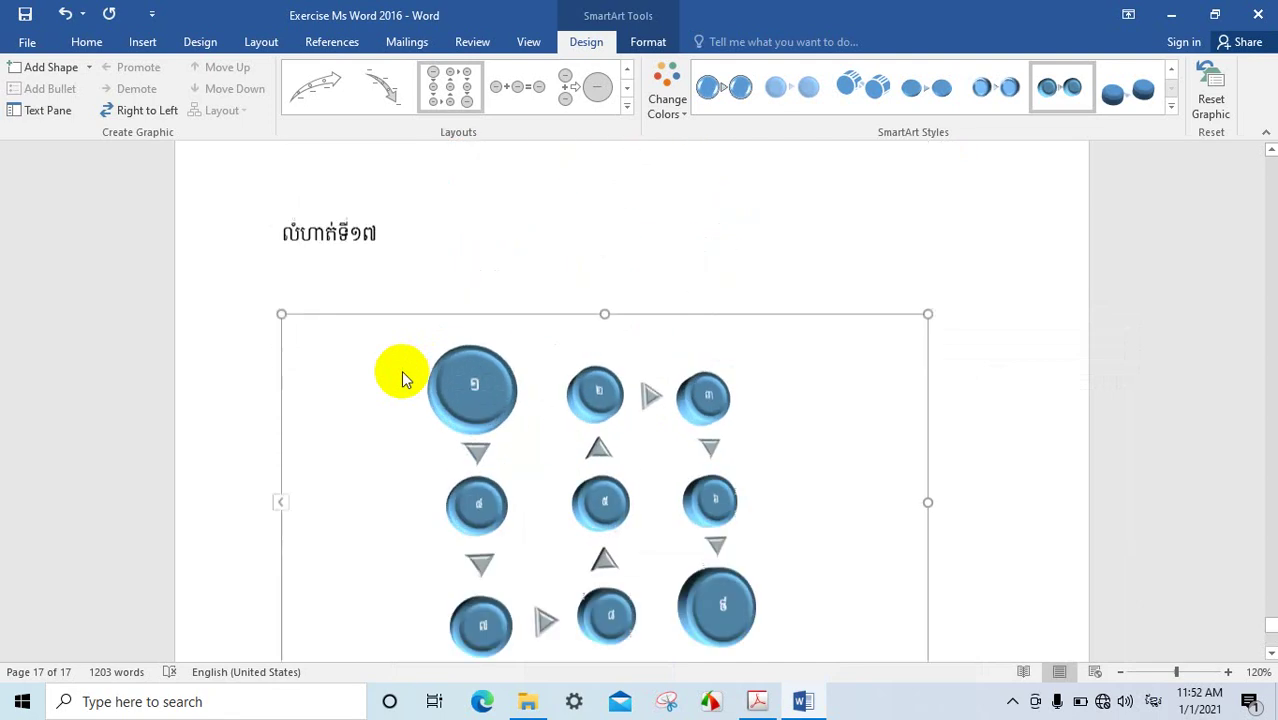
scroll(404, 334, up, 1)
scroll(612, 550, down, 4)
click(591, 518)
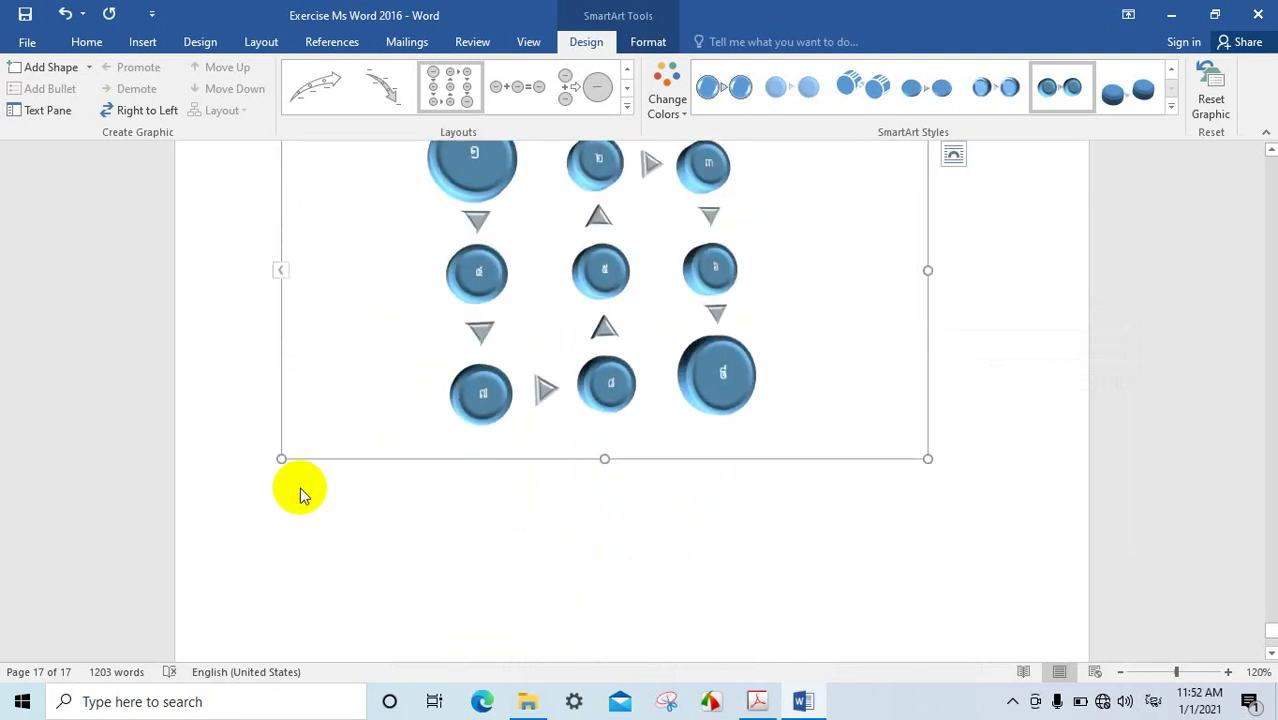
click(300, 490)
scroll(471, 503, up, 4)
click(309, 328)
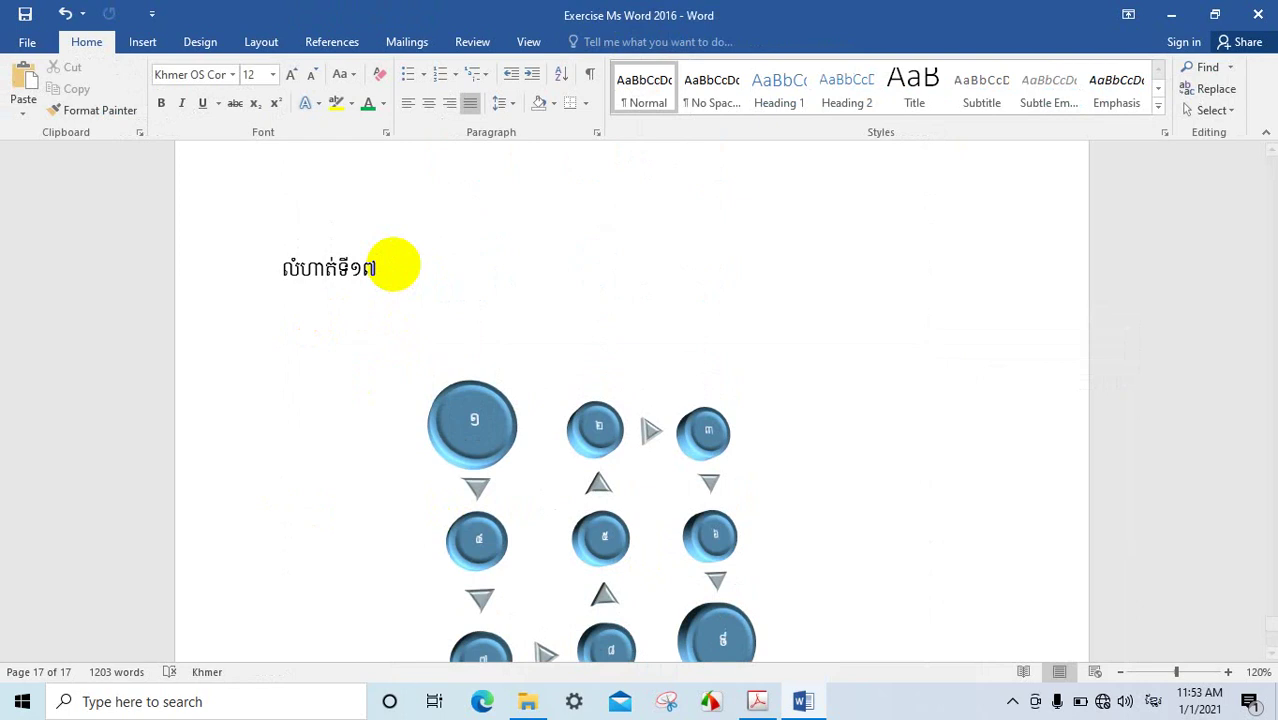
key(Return)
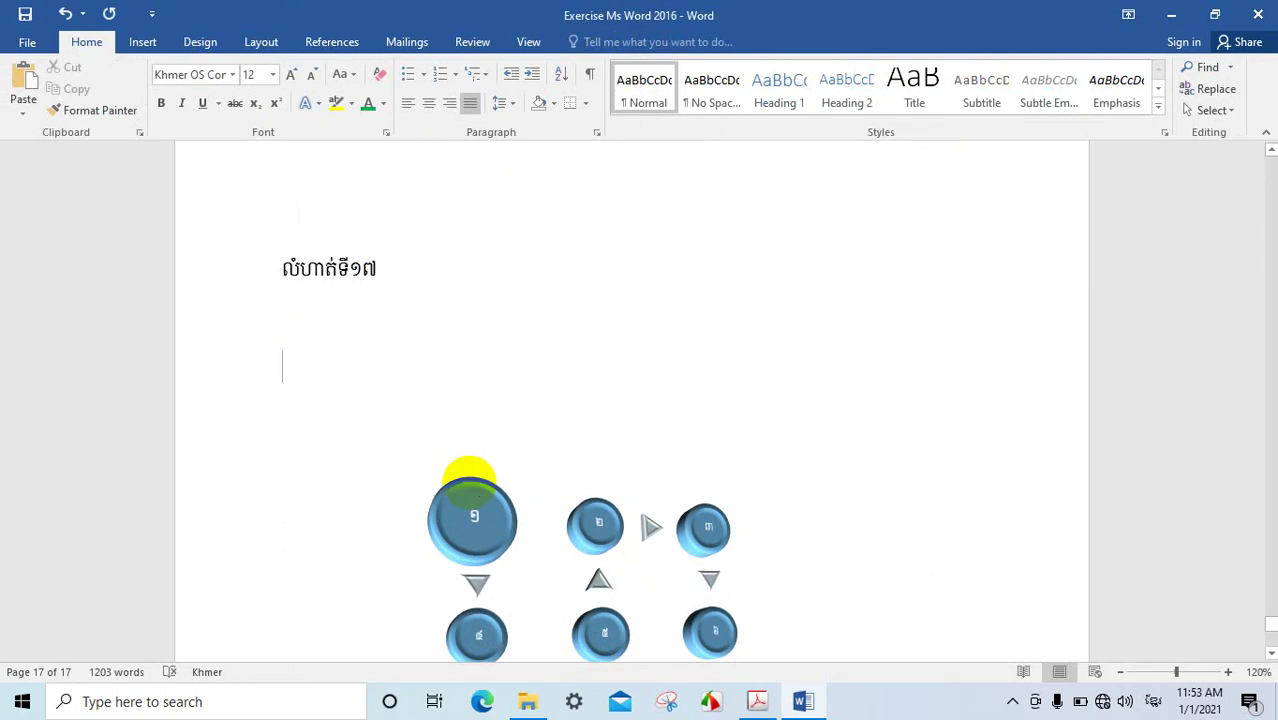
Move the SmartArt diagram down and add a blank line below it
scroll(628, 480, down, 1)
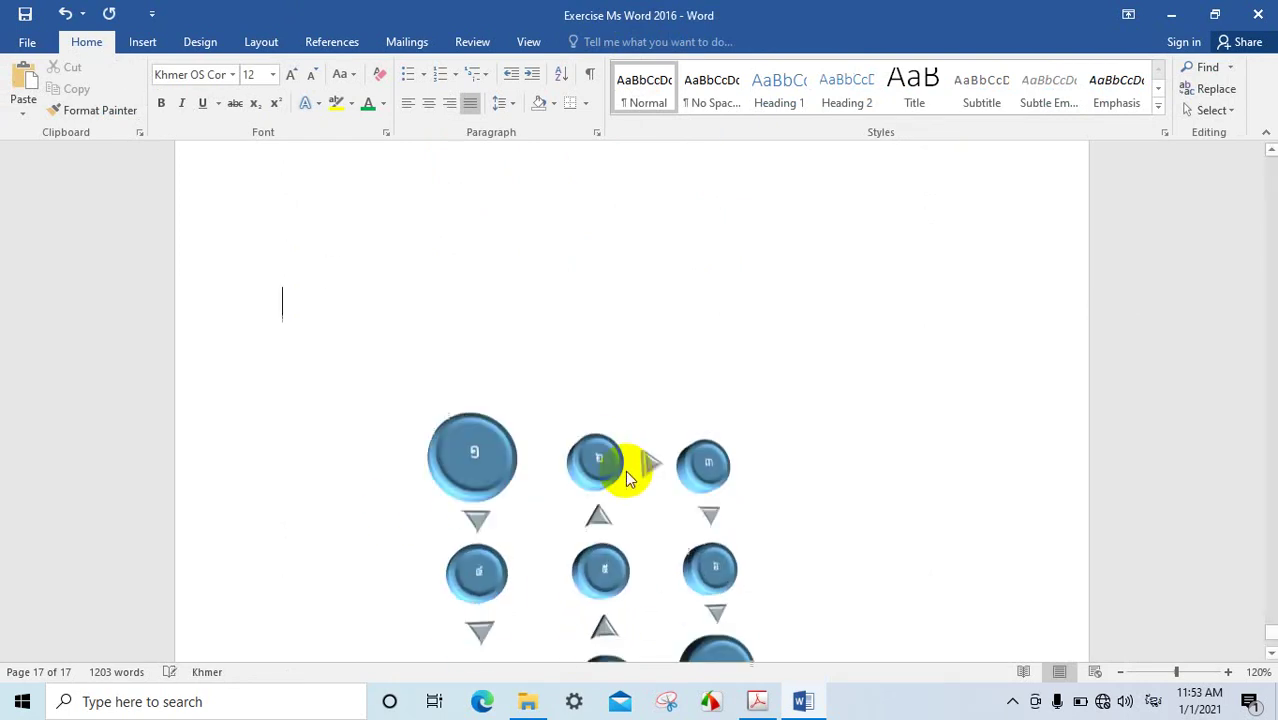
scroll(628, 480, down, 2)
click(599, 340)
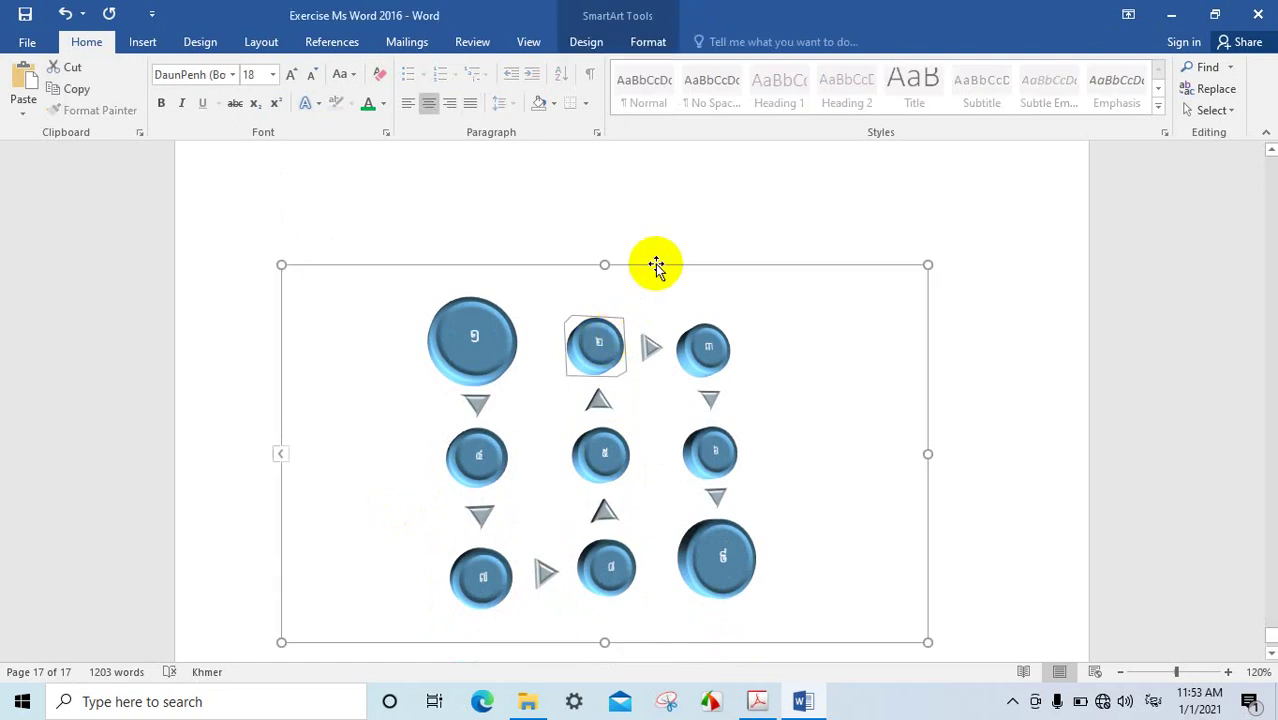
drag(655, 265, 671, 440)
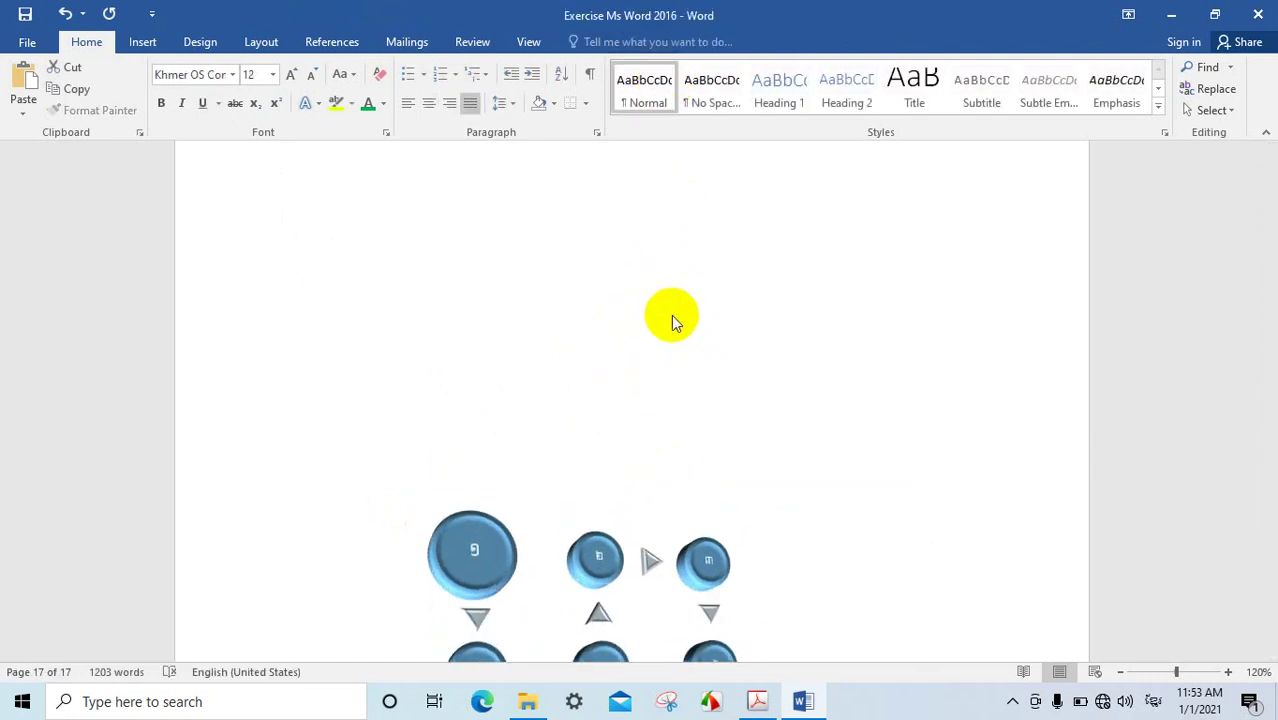
scroll(673, 317, down, 6)
click(682, 460)
scroll(785, 386, up, 4)
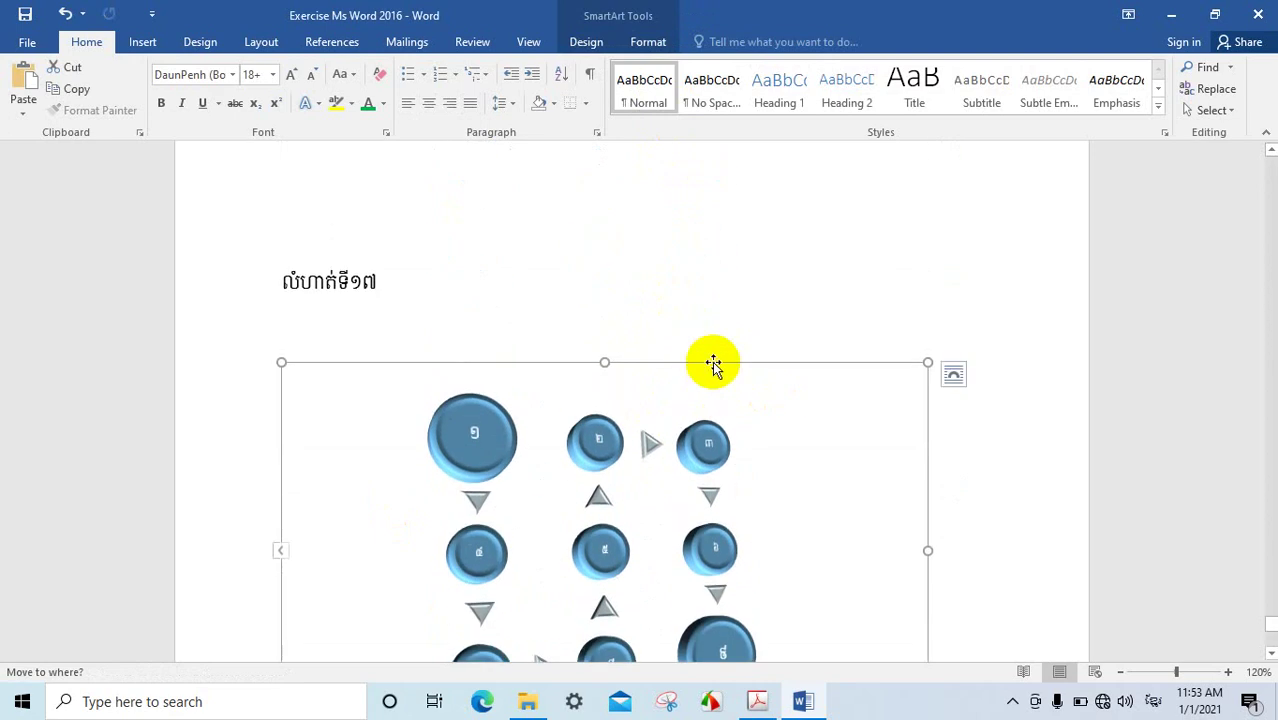
click(764, 334)
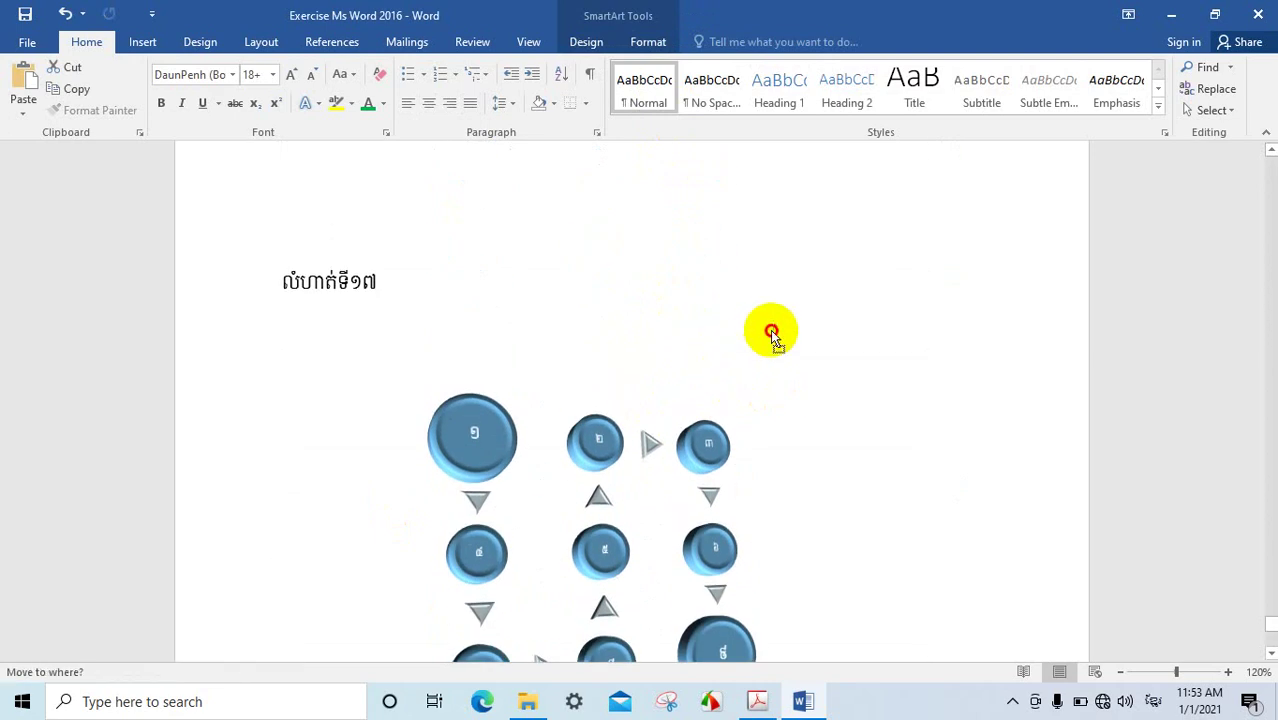
click(743, 378)
scroll(665, 442, down, 3)
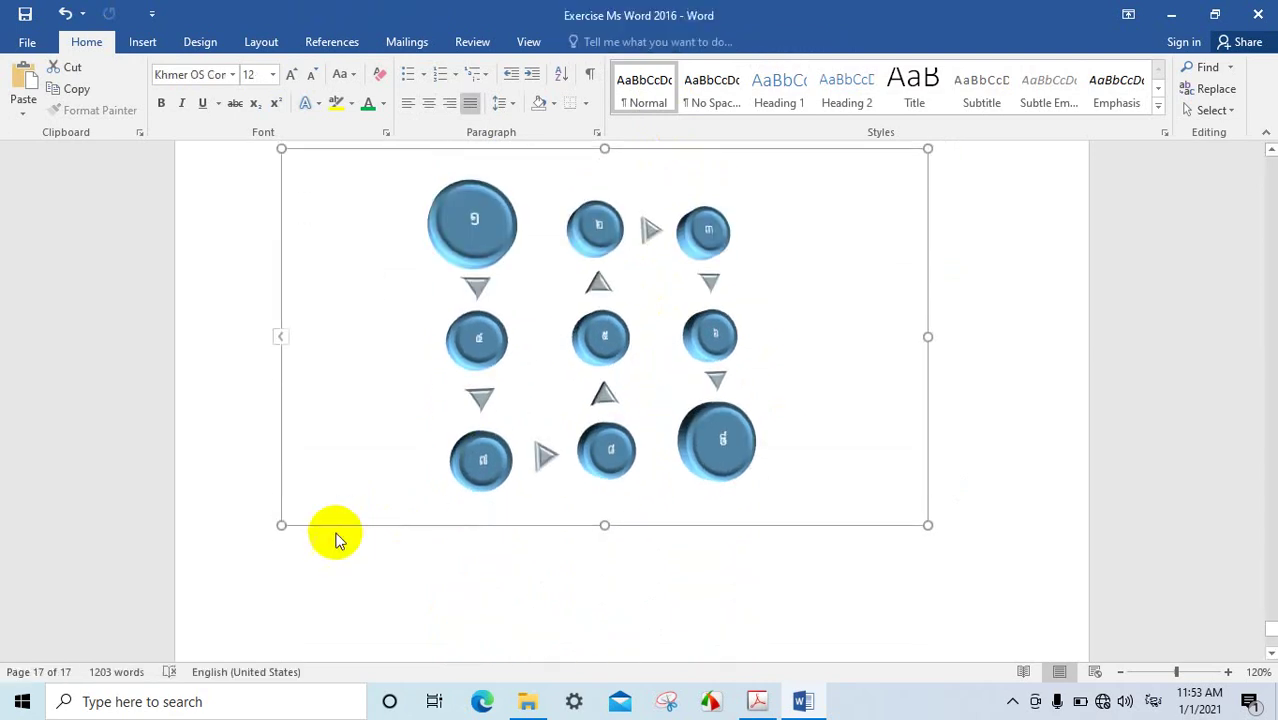
drag(337, 533, 316, 555)
click(316, 555)
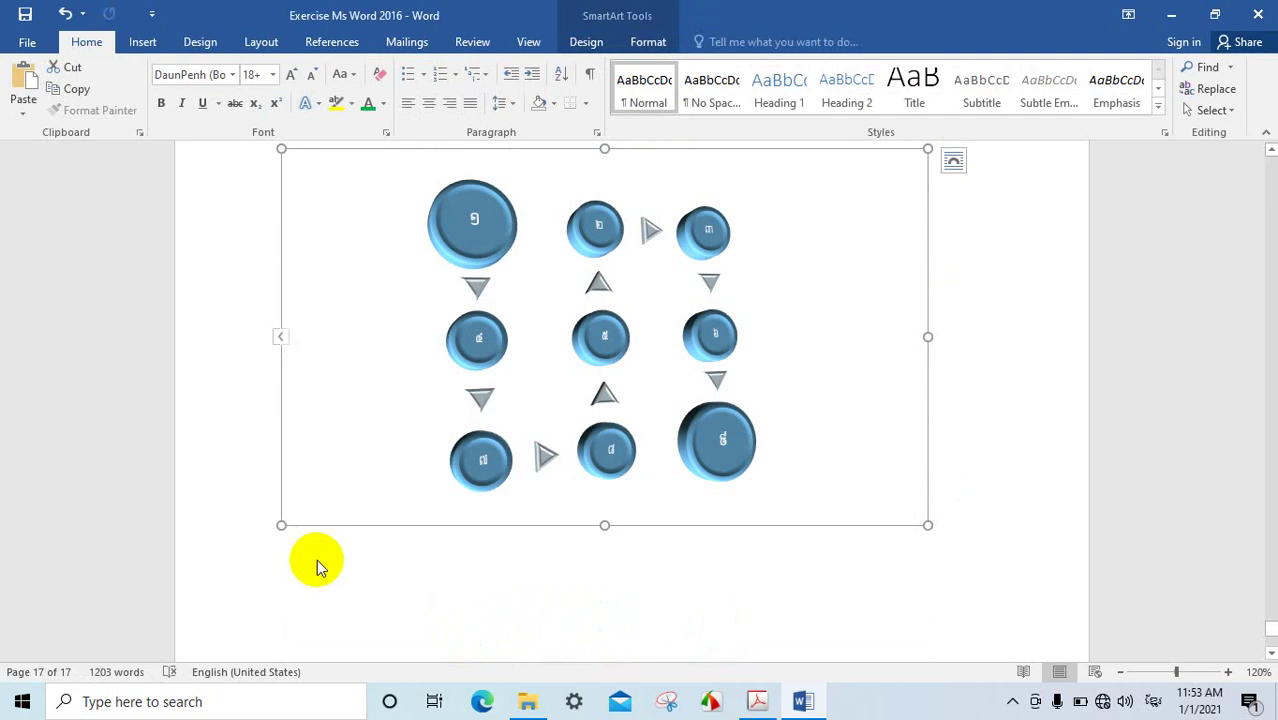
key(Return)
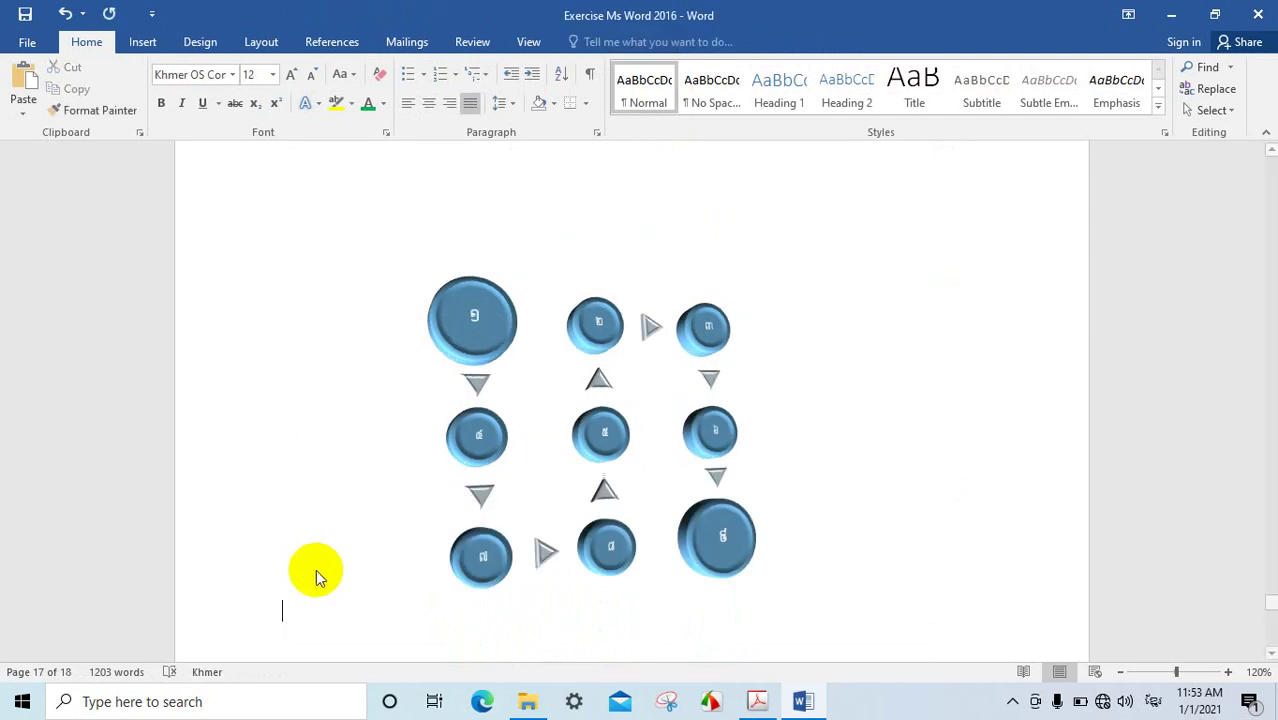
Select the diagram's top-left circle for editing
scroll(622, 522, down, 2)
click(585, 393)
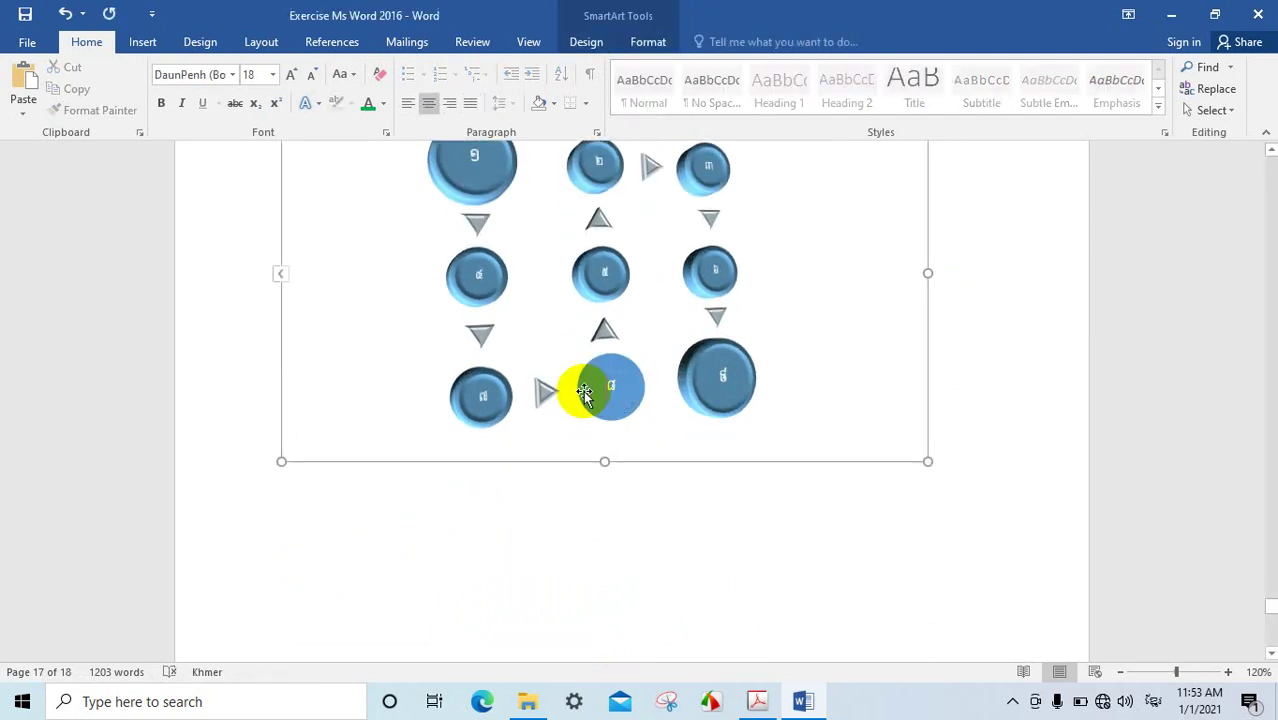
click(319, 494)
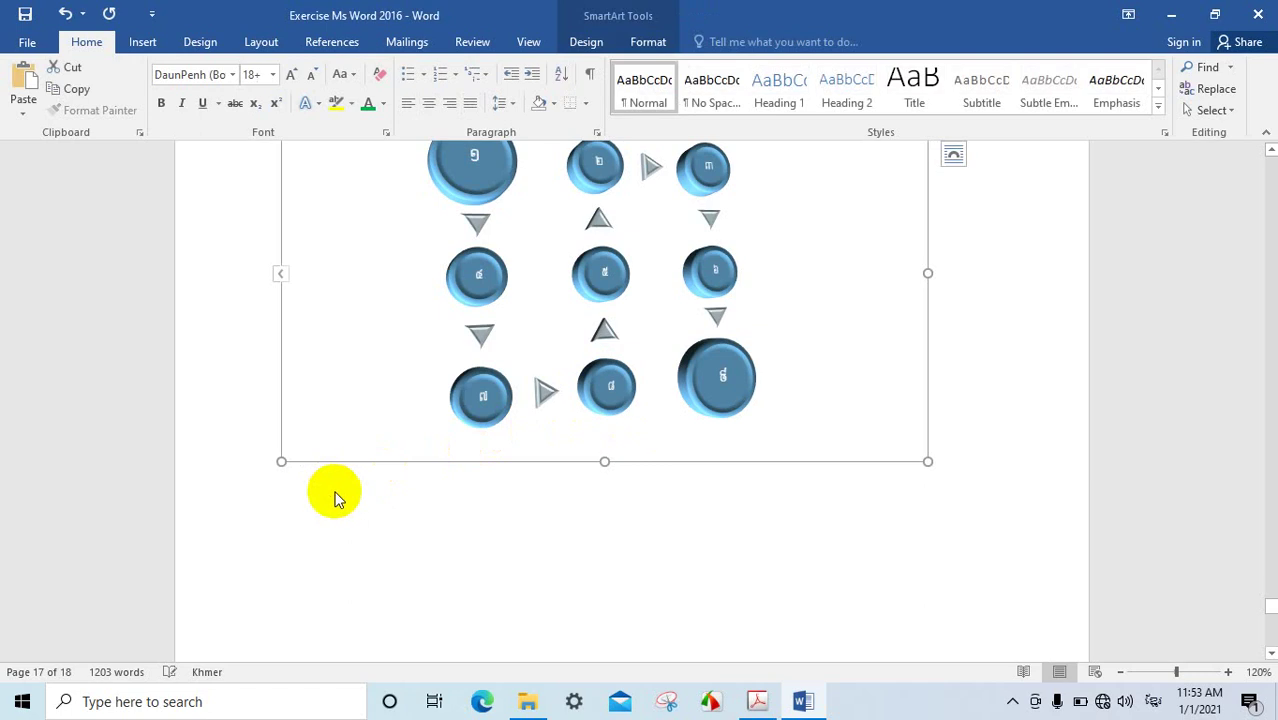
scroll(727, 415, up, 3)
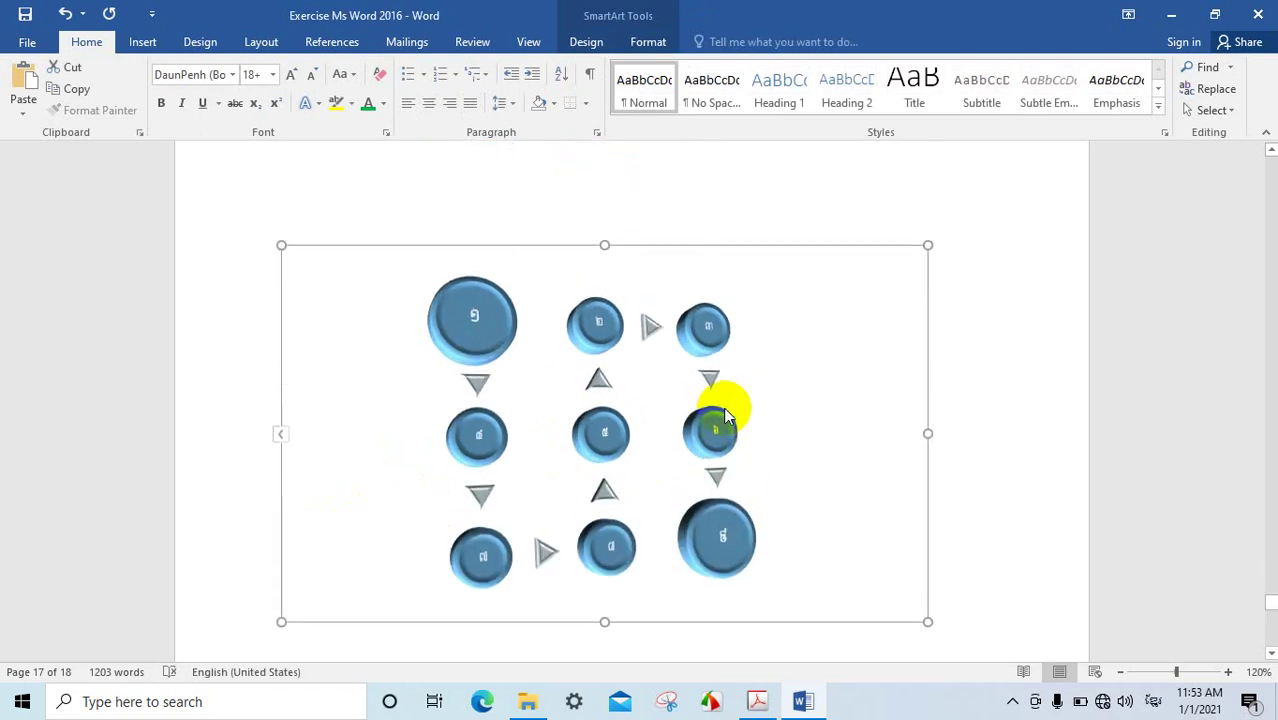
click(485, 376)
click(494, 357)
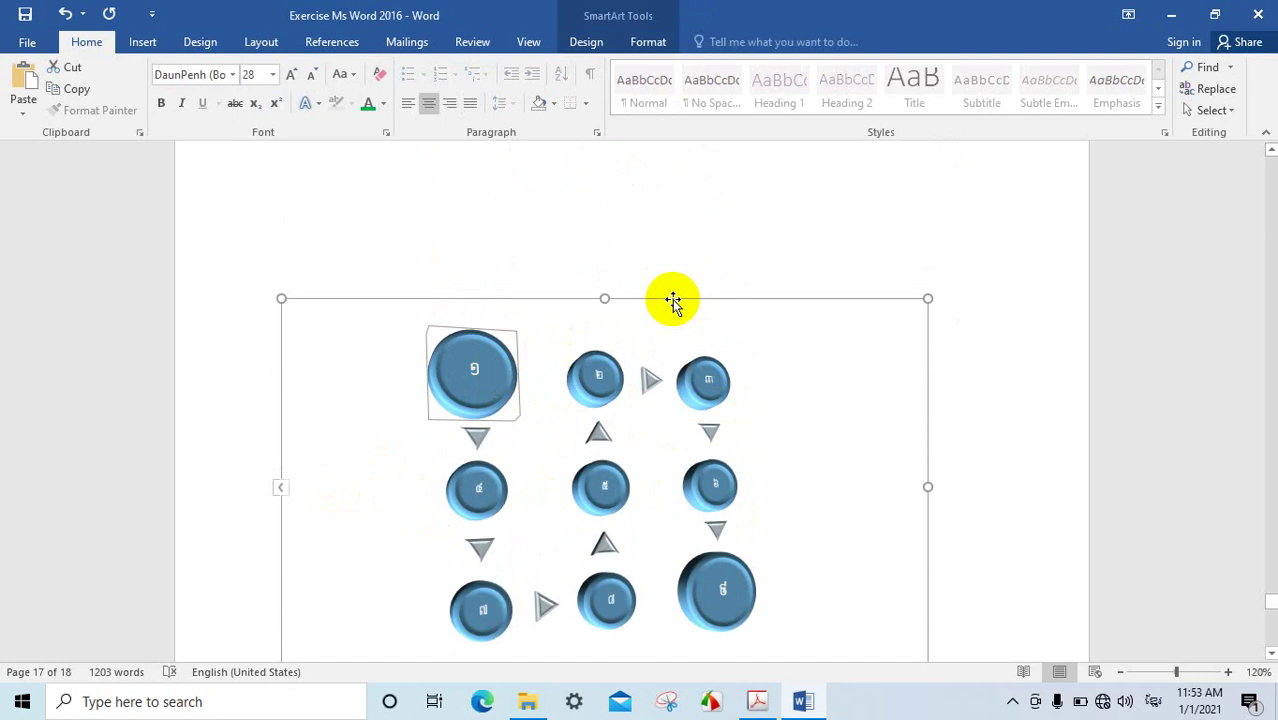
Set the SmartArt diagram to Behind Text wrapping and drag it higher up page 17
right_click(673, 302)
mouse_move(729, 548)
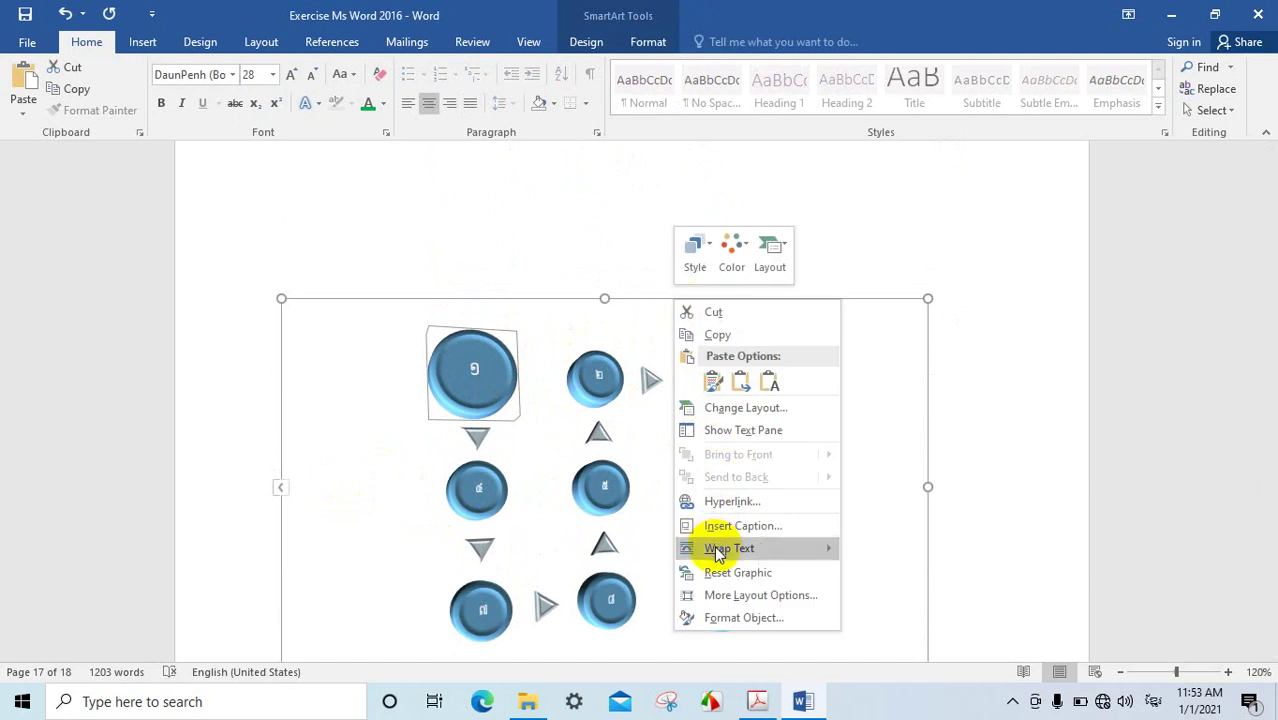
click(884, 525)
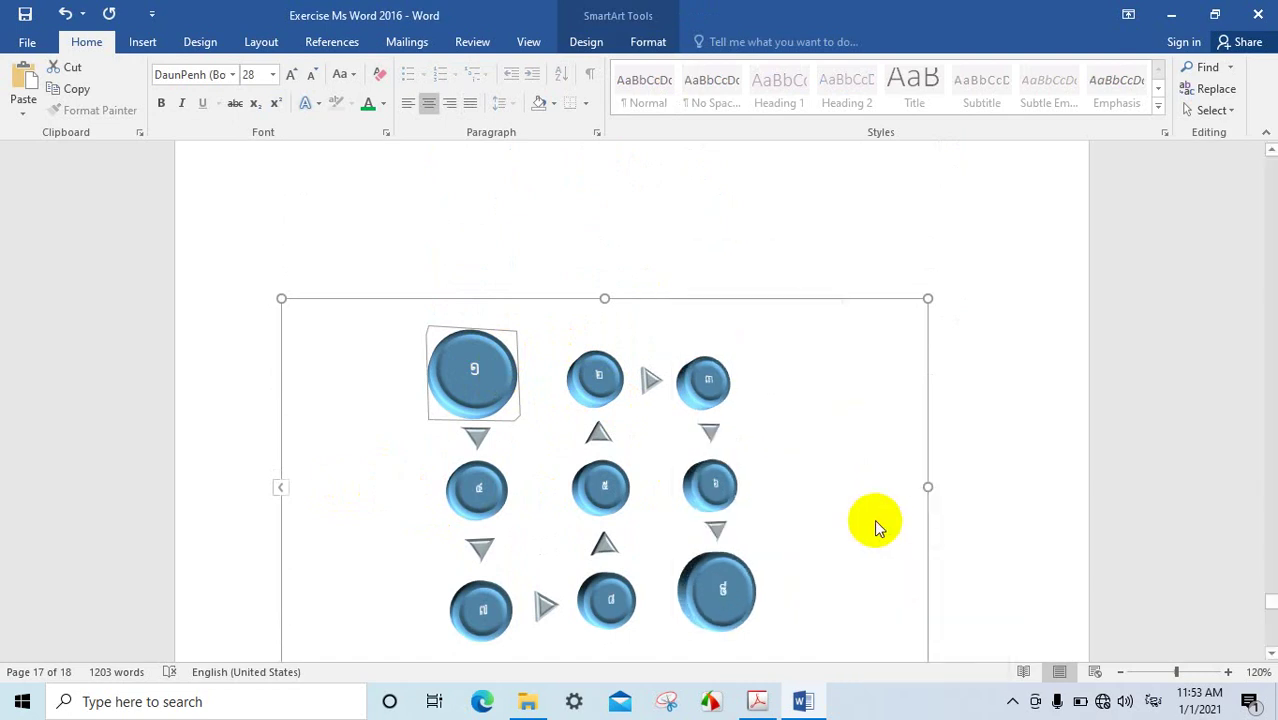
drag(632, 297, 660, 150)
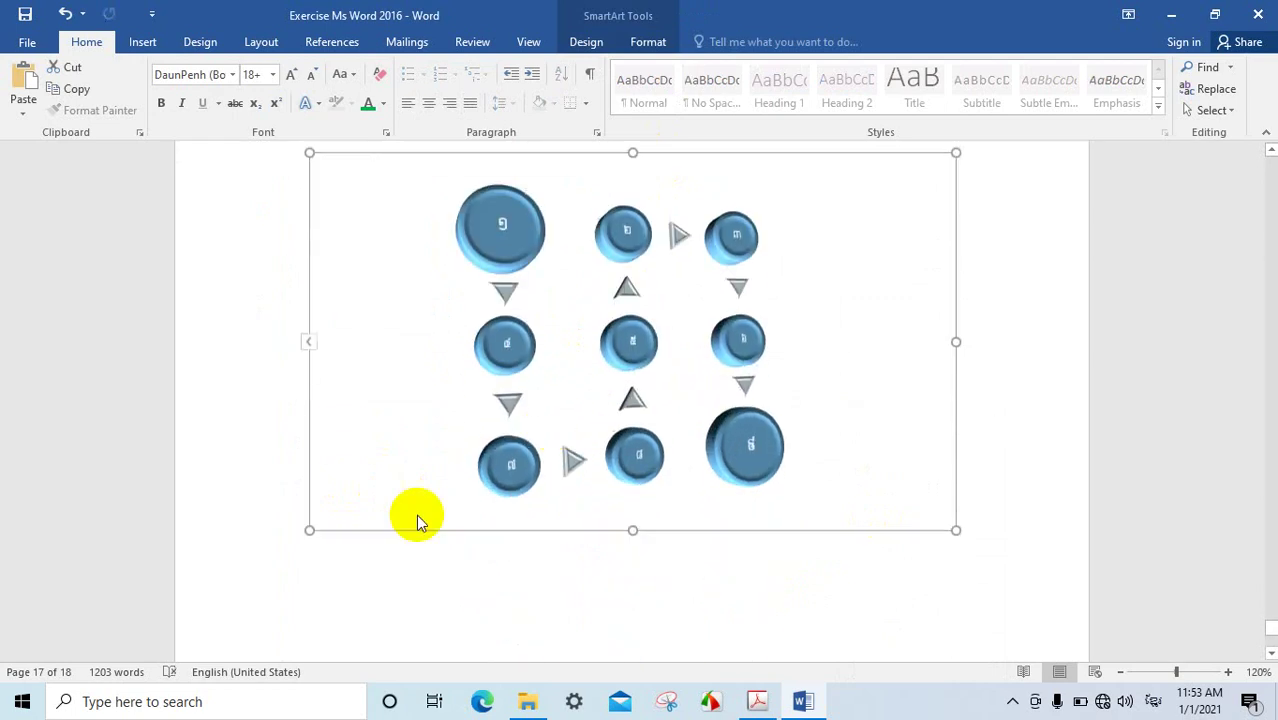
click(320, 567)
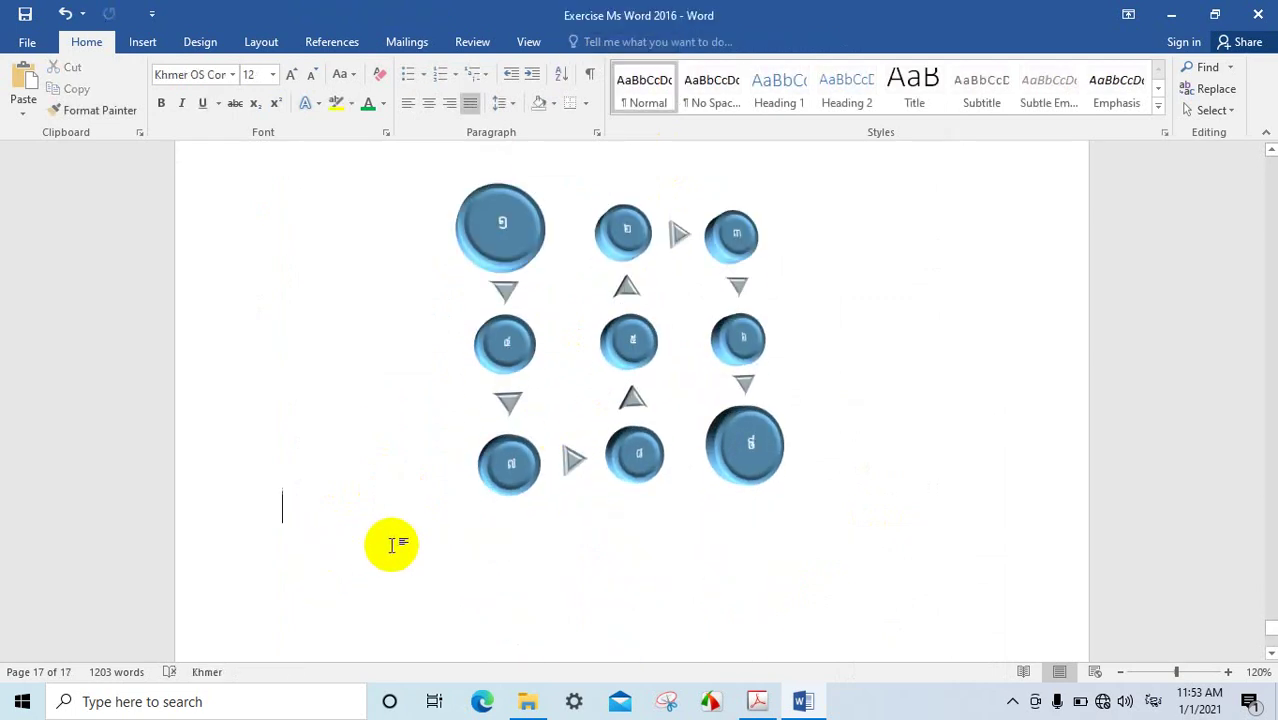
Type the centred Khmer date ថ្ងៃទី០១ ខែ មករា ឆ្នាំ below the diagram, deleting the year's mistyped last digit
key(Return)
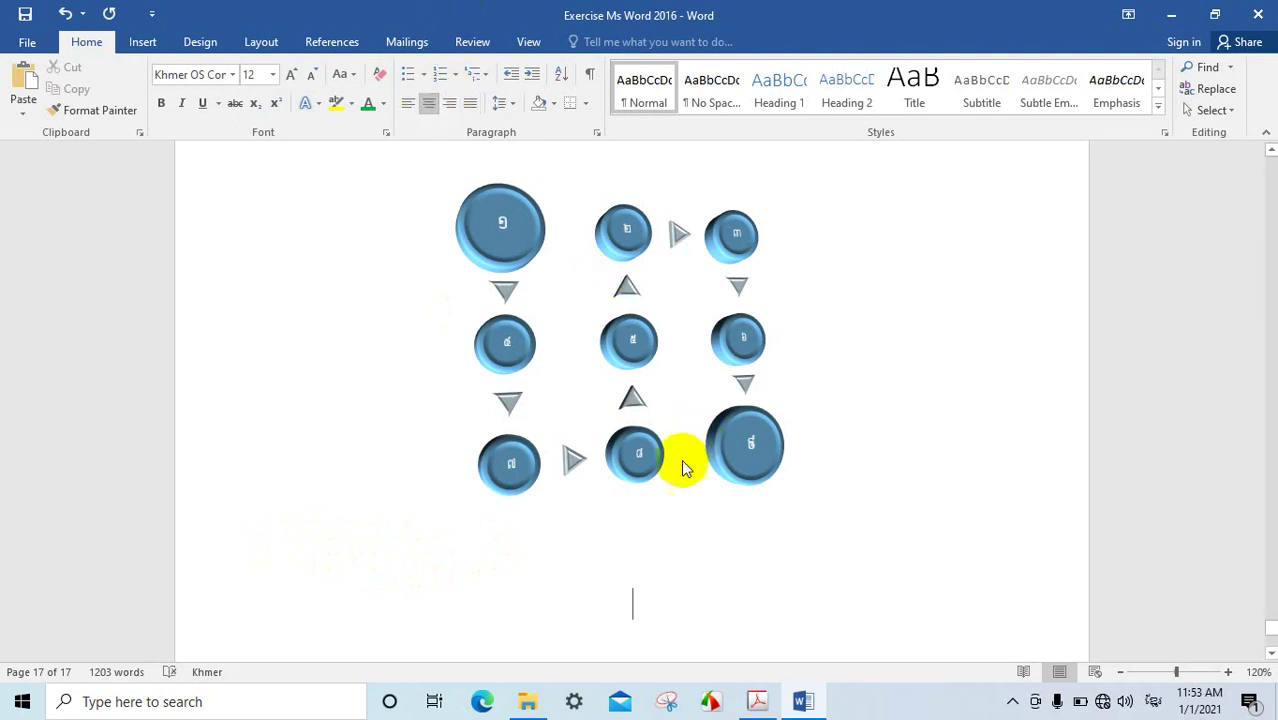
scroll(668, 490, down, 1)
scroll(667, 486, down, 2)
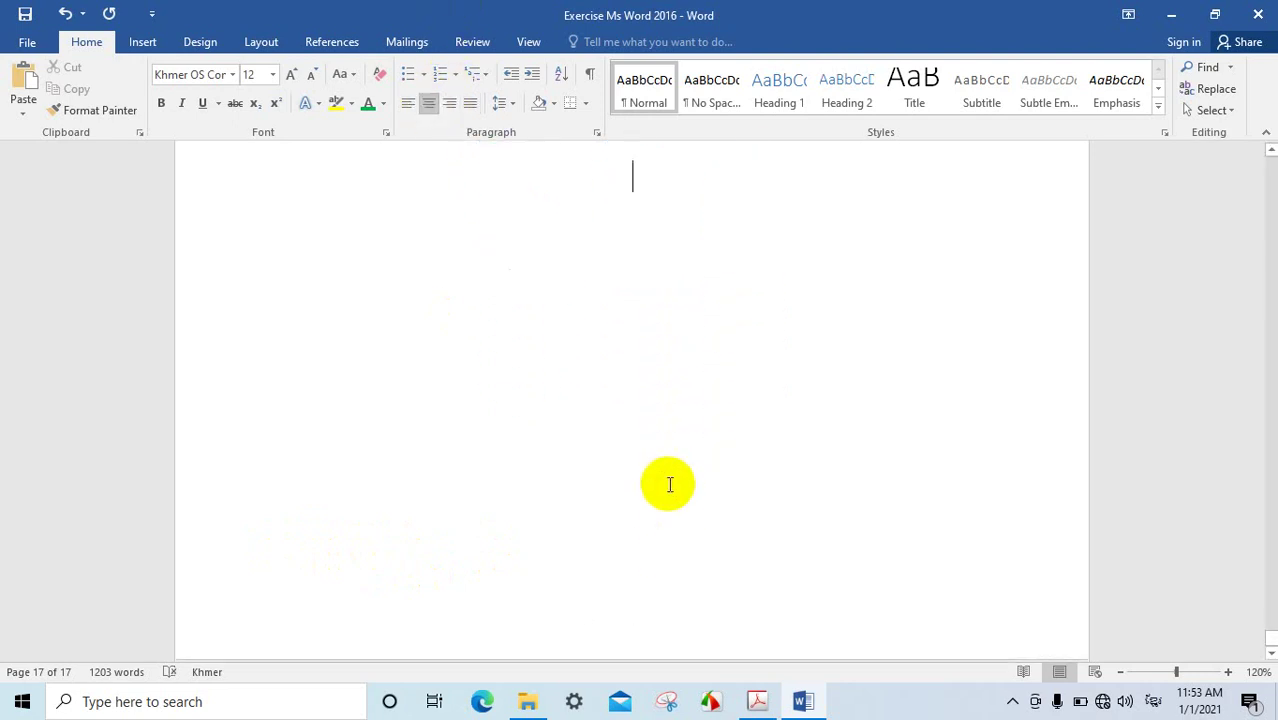
scroll(680, 456, up, 3)
text(ថ្ងៃ)
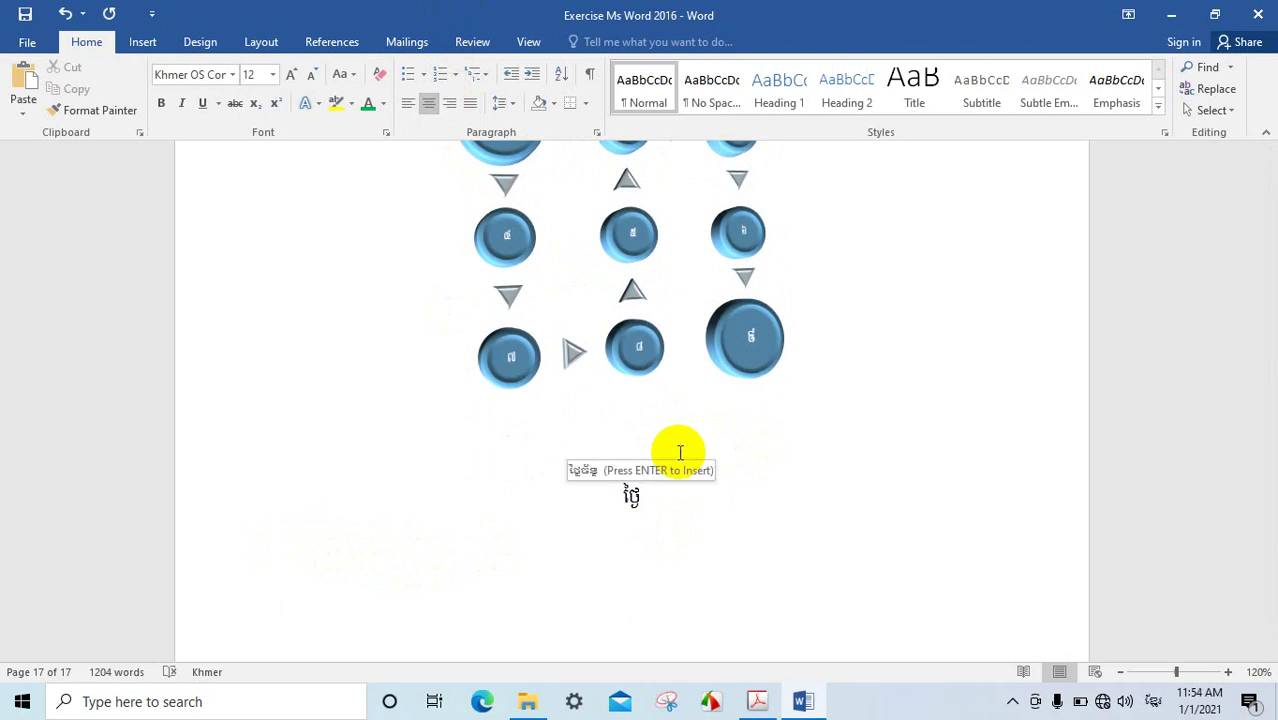
text(ទី០១ ខែ មករា ឆ)
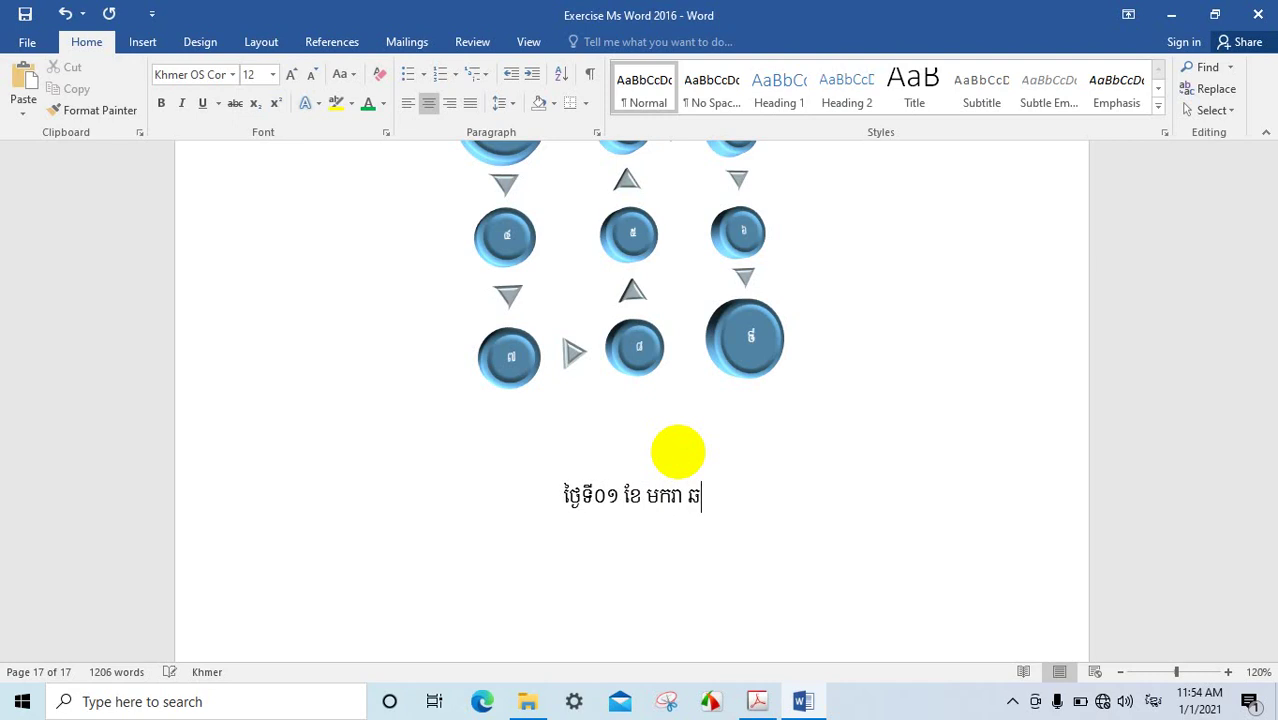
text(្នាំ ២០)
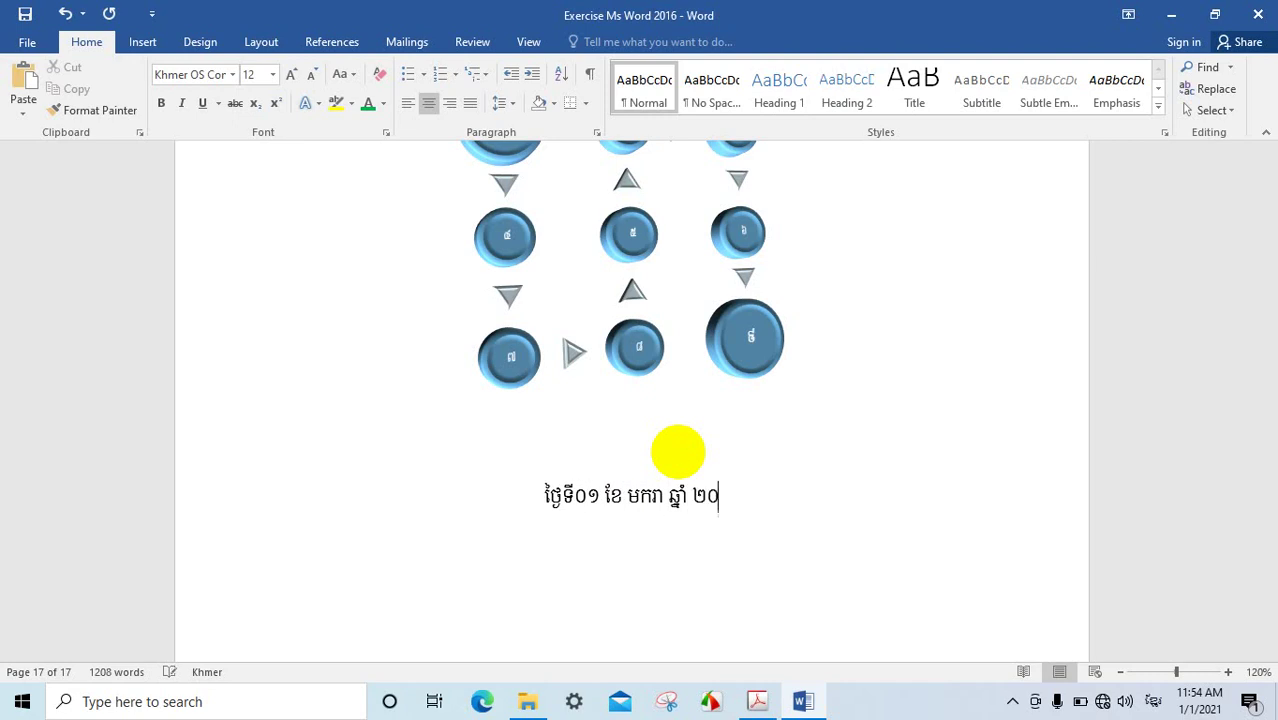
text(១)
key(BackSpace)
Complete the year as ២០២០ and format the date line at size 20, Khmer OS Muol Light, red
text(២)
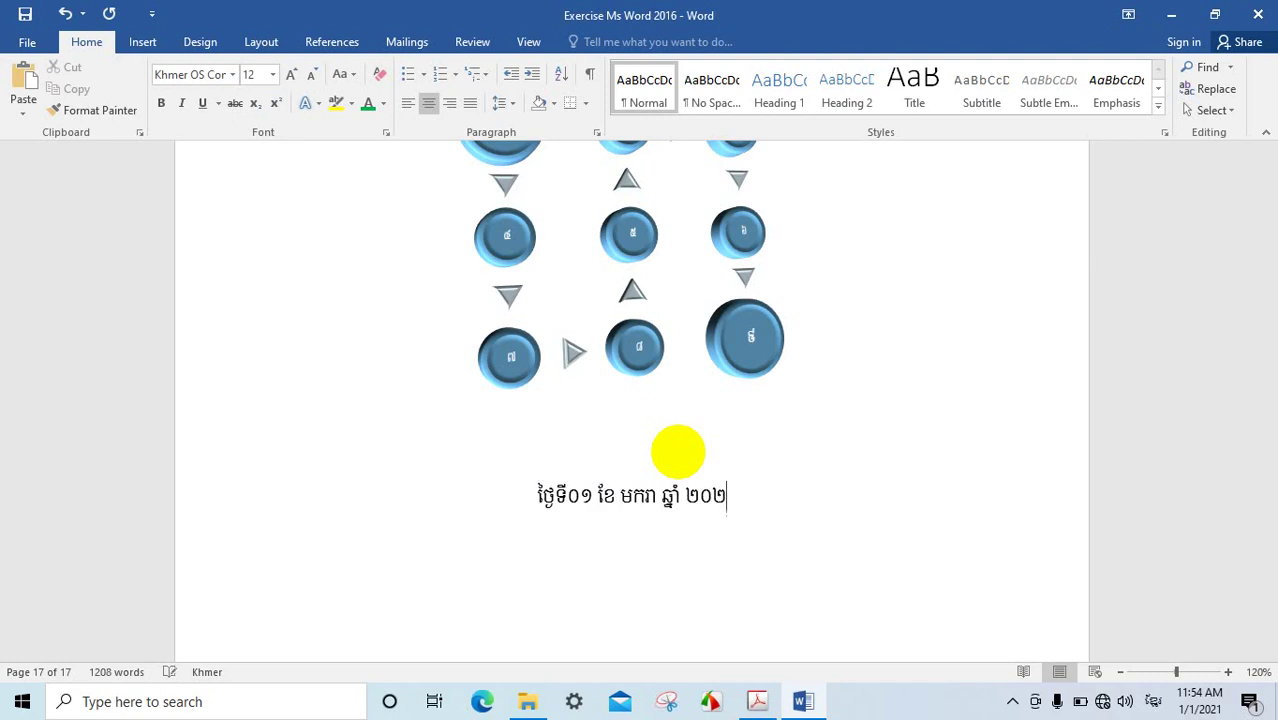
text(០)
drag(736, 495, 525, 495)
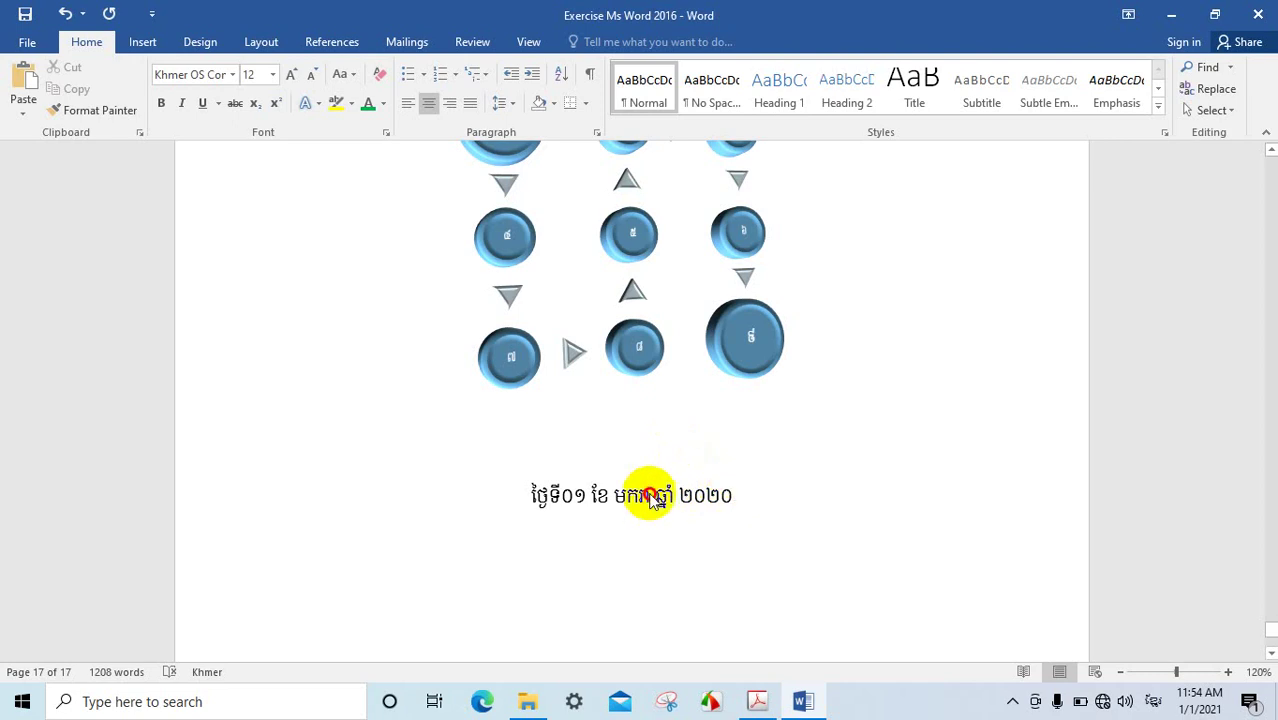
click(295, 75)
click(295, 75)
click(295, 76)
click(295, 76)
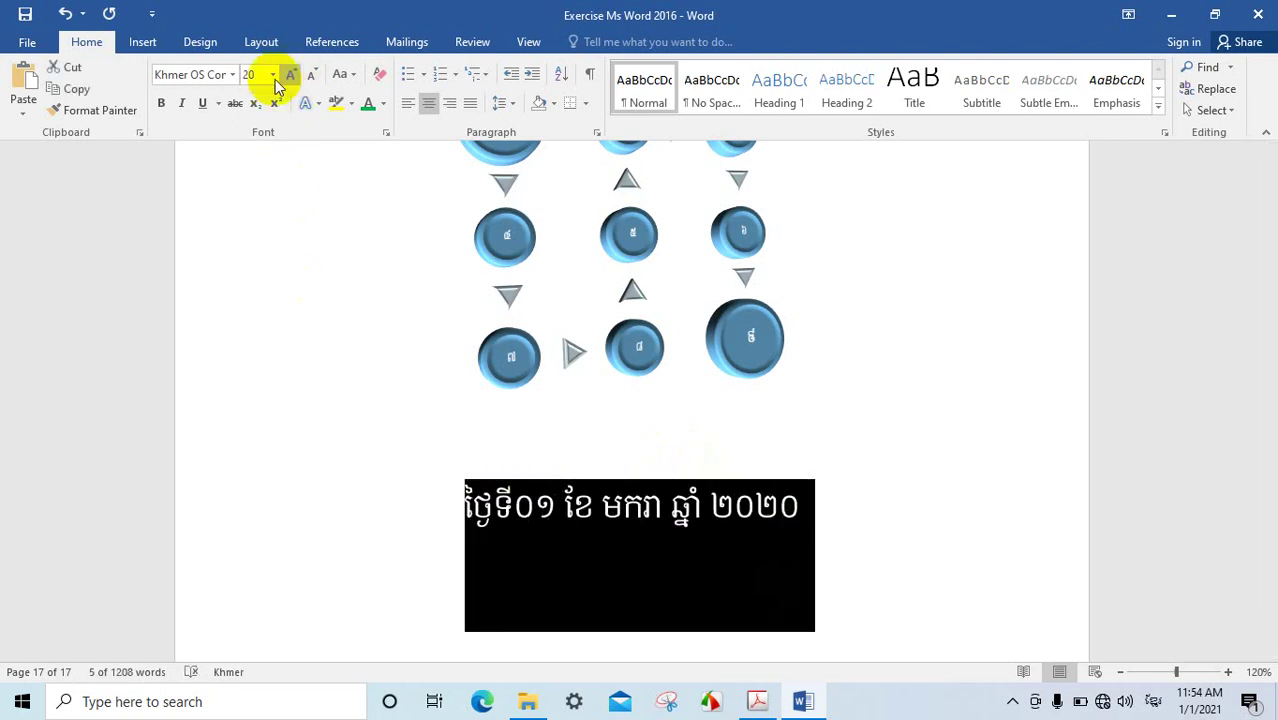
click(233, 76)
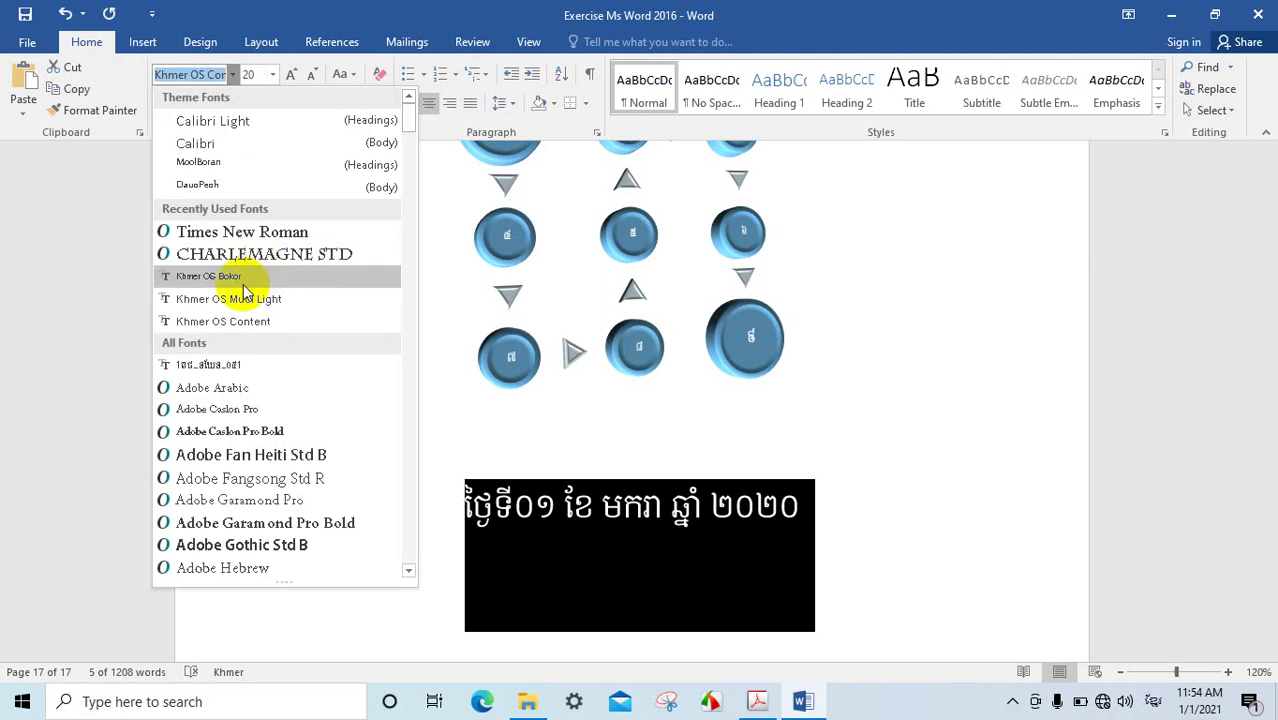
click(175, 290)
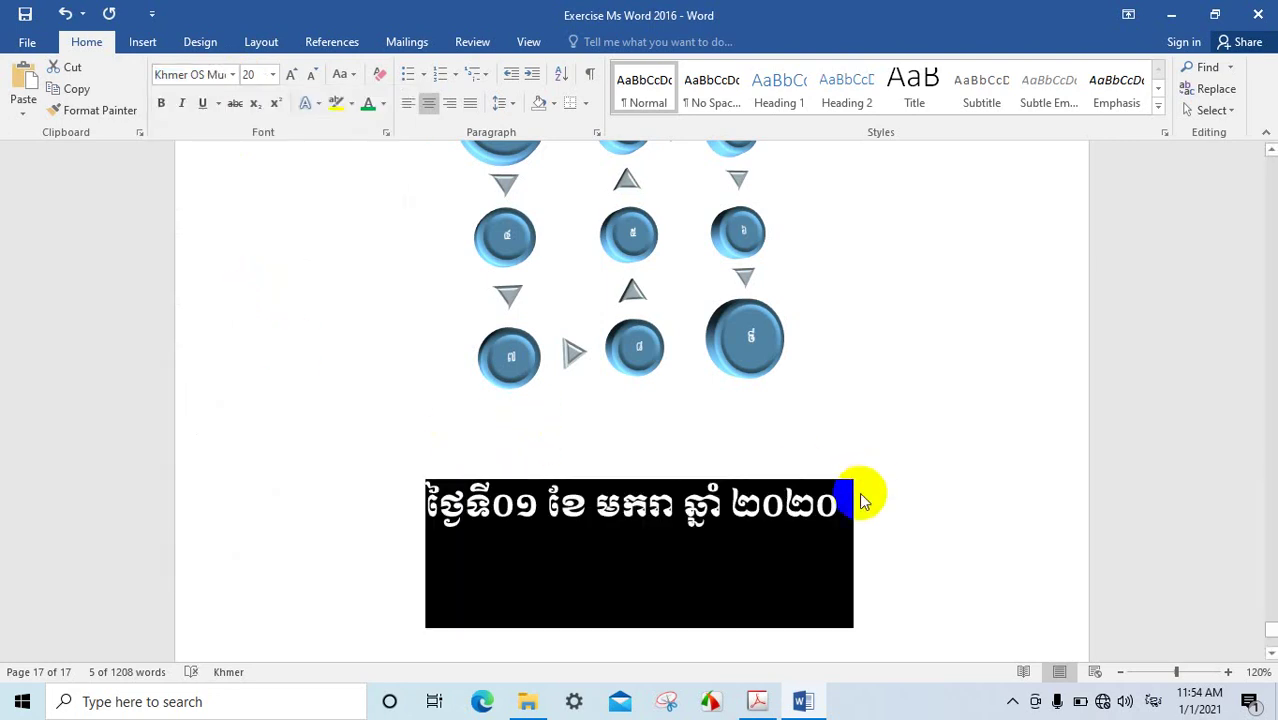
click(384, 104)
click(384, 272)
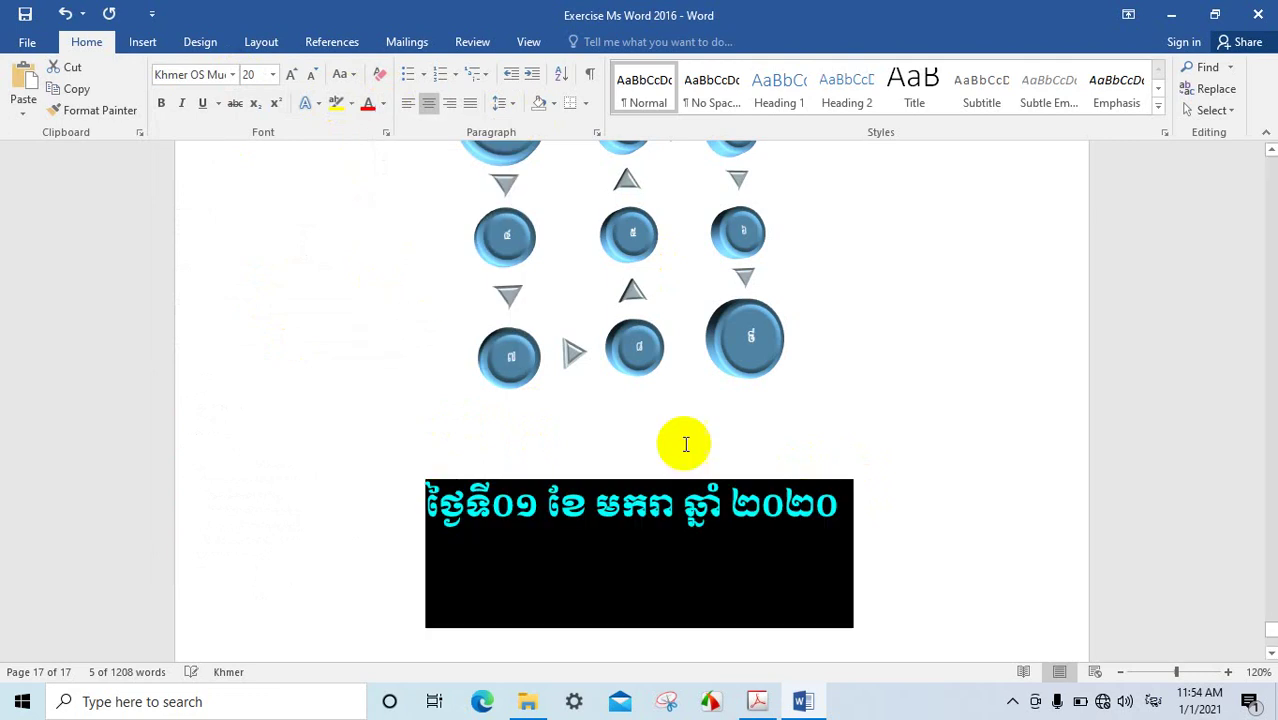
Compare the formatted date with the reference PDF in Acrobat, then return to Word
click(857, 491)
scroll(857, 491, down, 5)
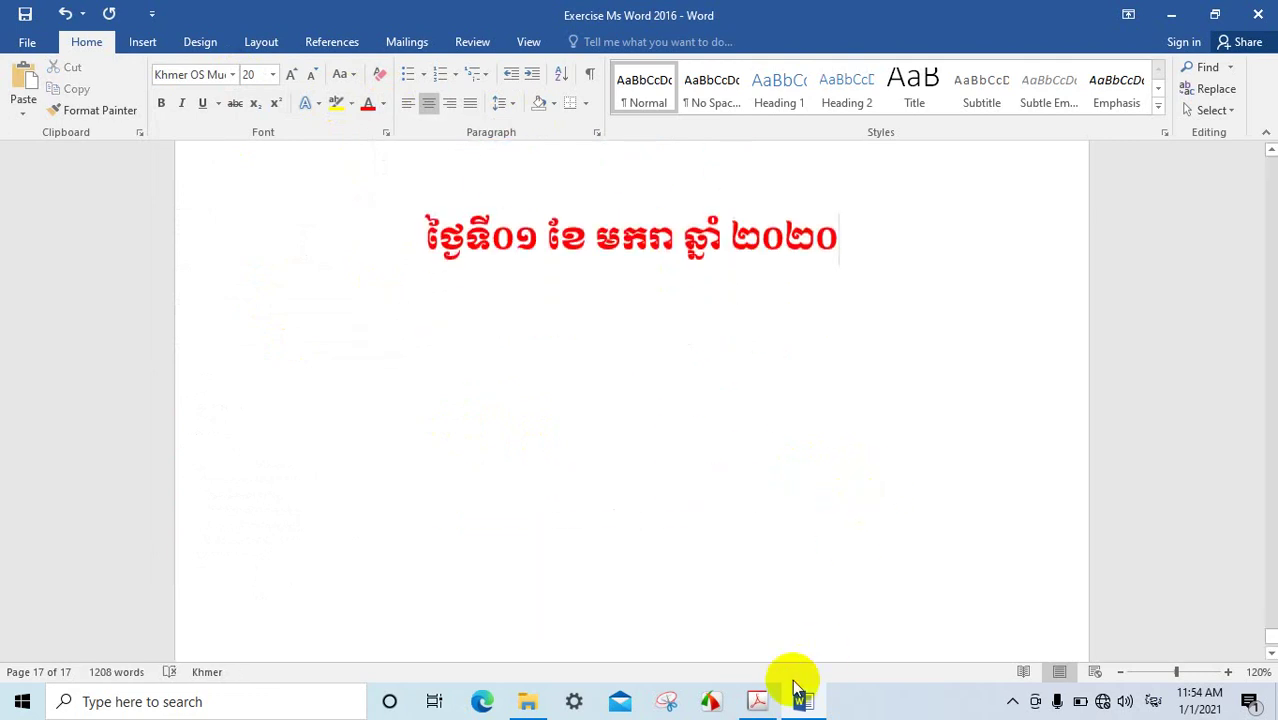
click(760, 701)
scroll(742, 570, down, 3)
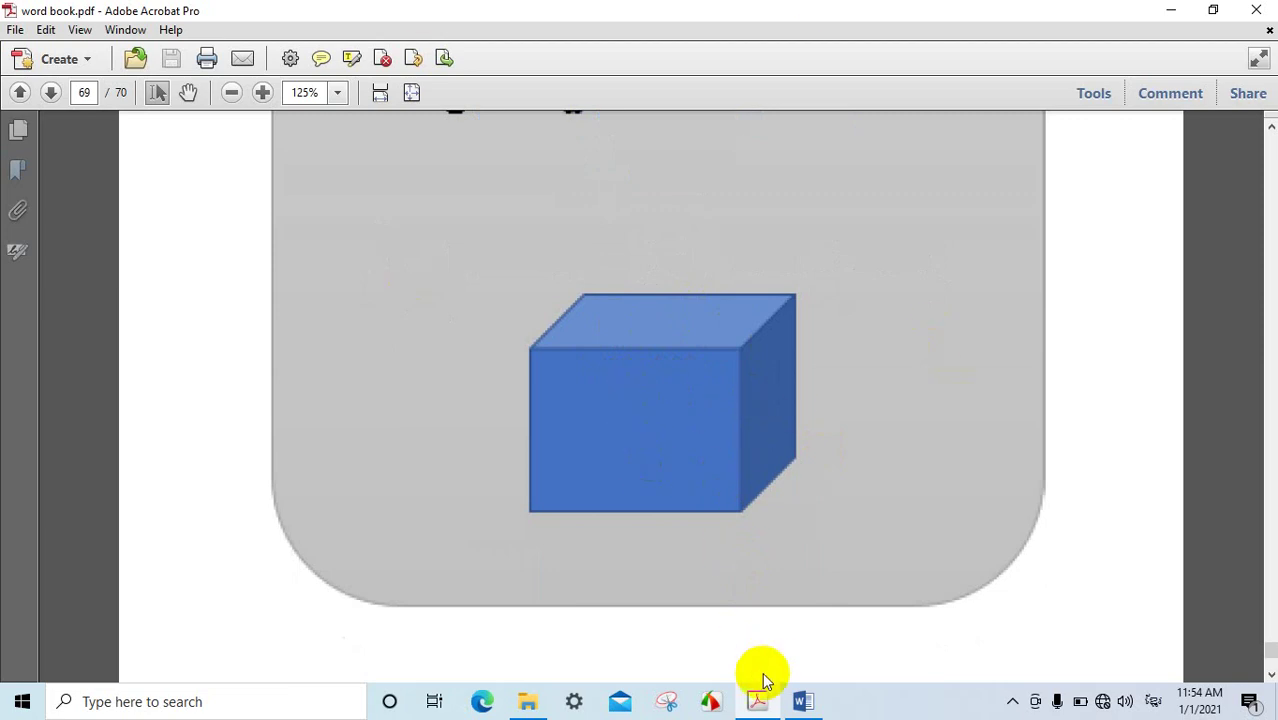
click(804, 701)
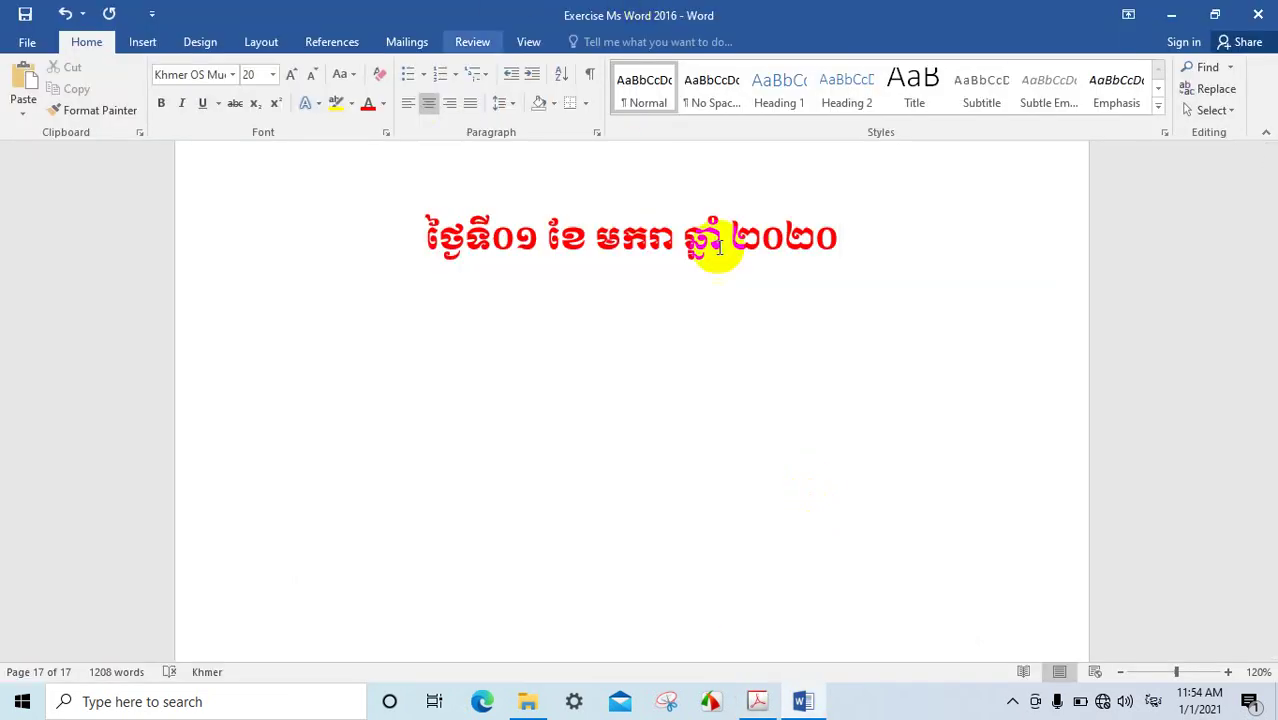
Add an empty line below the date and draw a trial rectangle under it
key(Return)
key(Return)
key(Return)
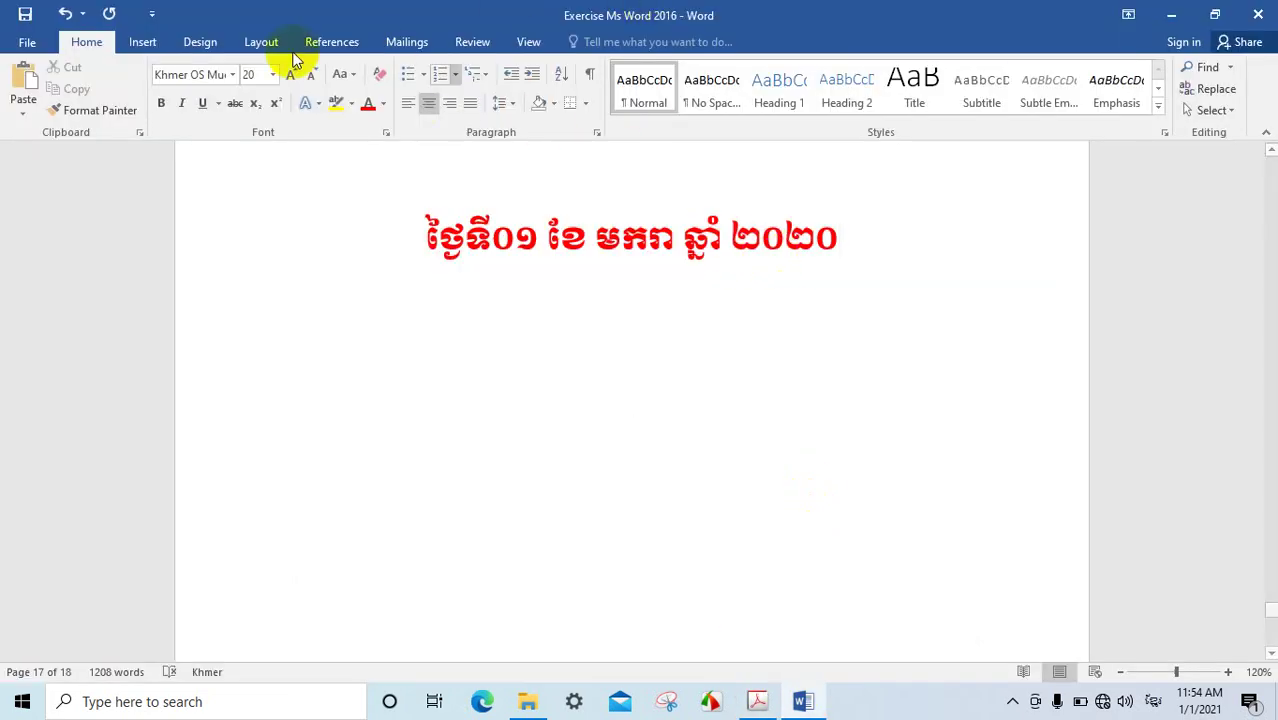
click(143, 42)
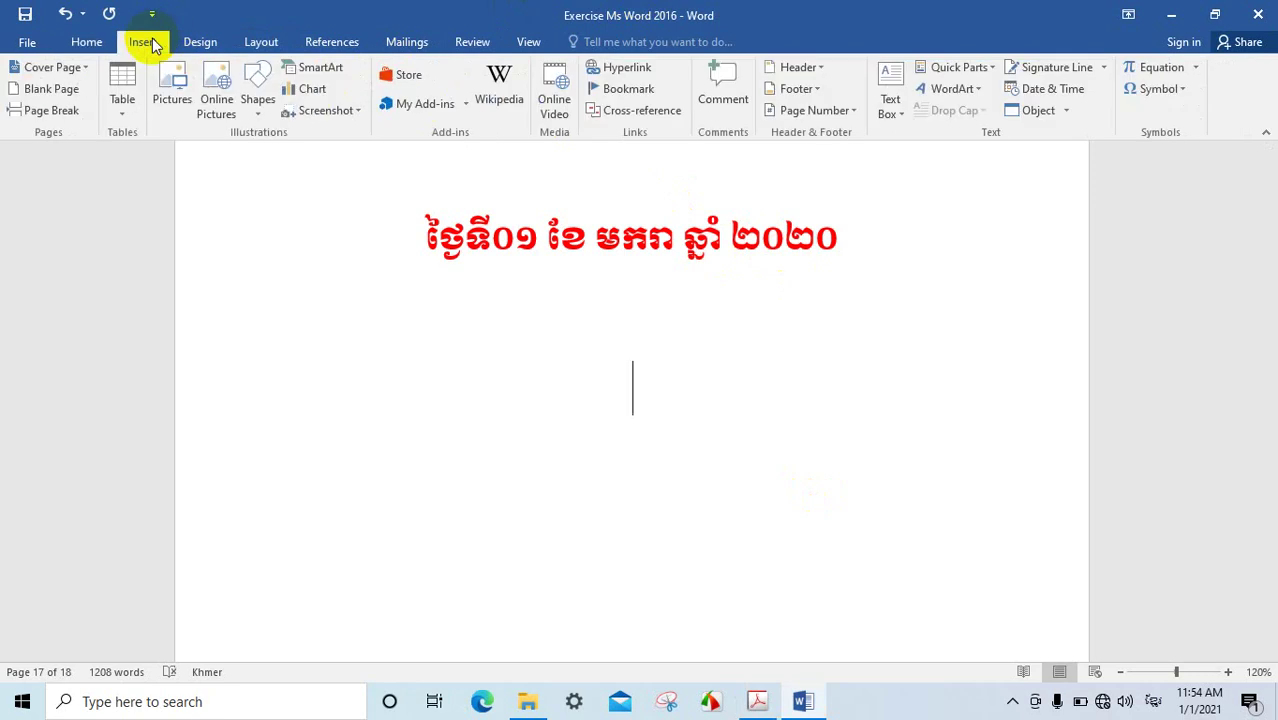
click(258, 90)
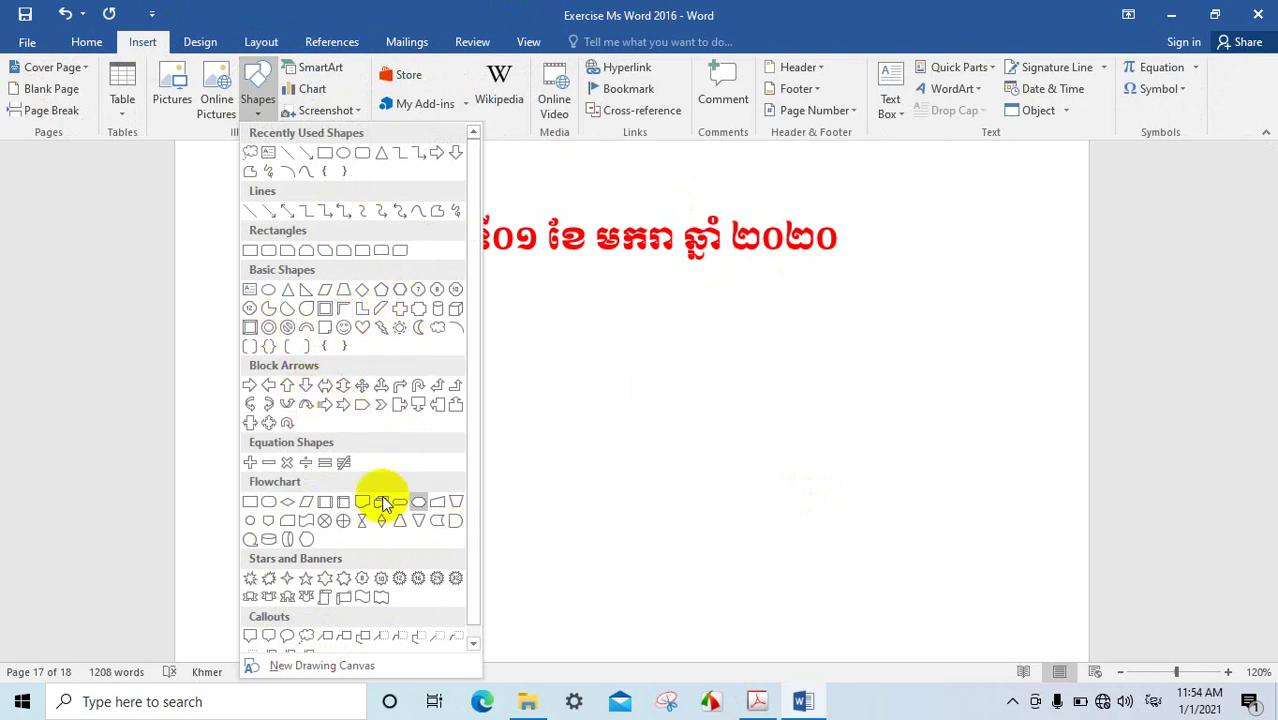
scroll(417, 568, down, 1)
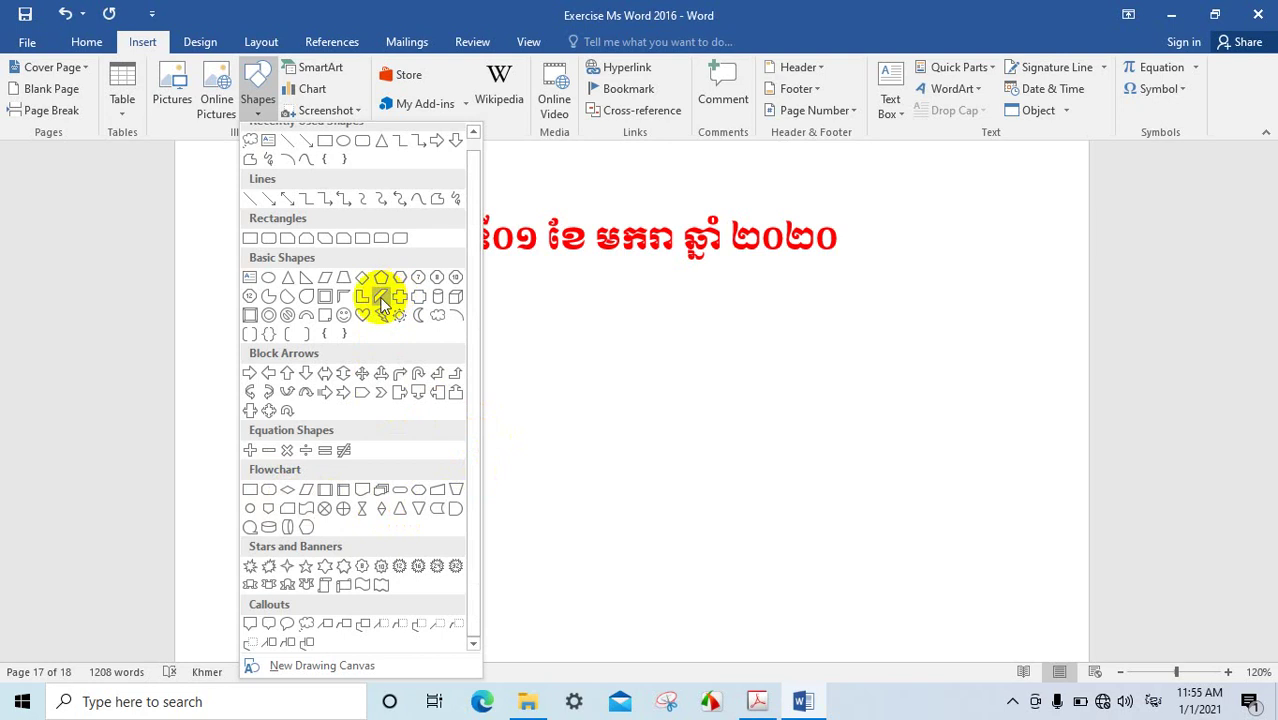
click(252, 242)
drag(407, 314, 802, 551)
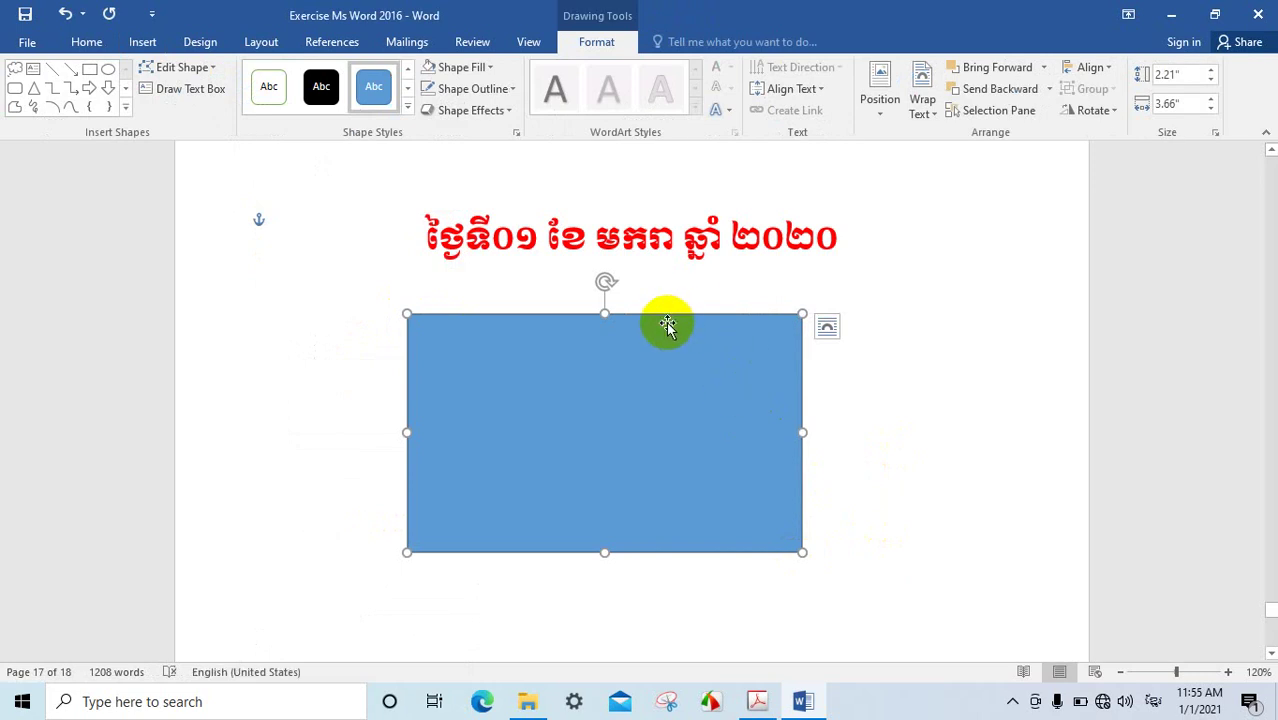
Give the trial rectangle a 3-D Rotation perspective tilt from Shape Effects
right_click(697, 330)
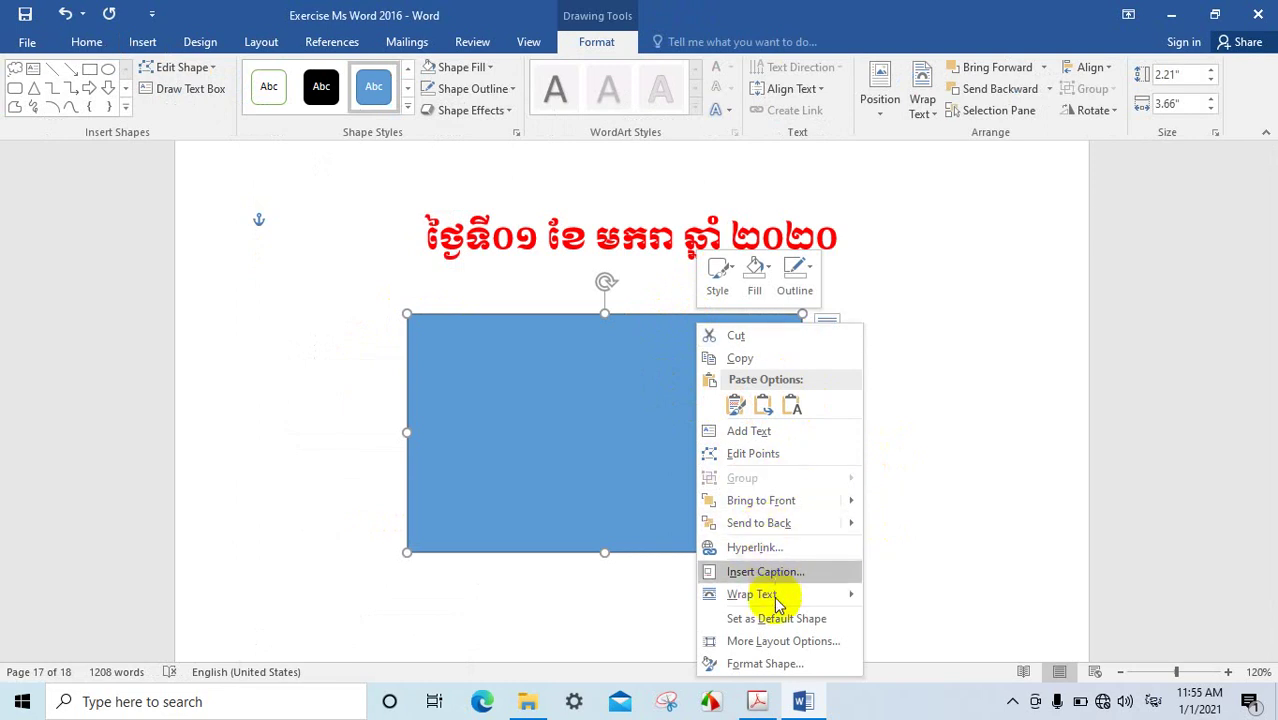
click(616, 390)
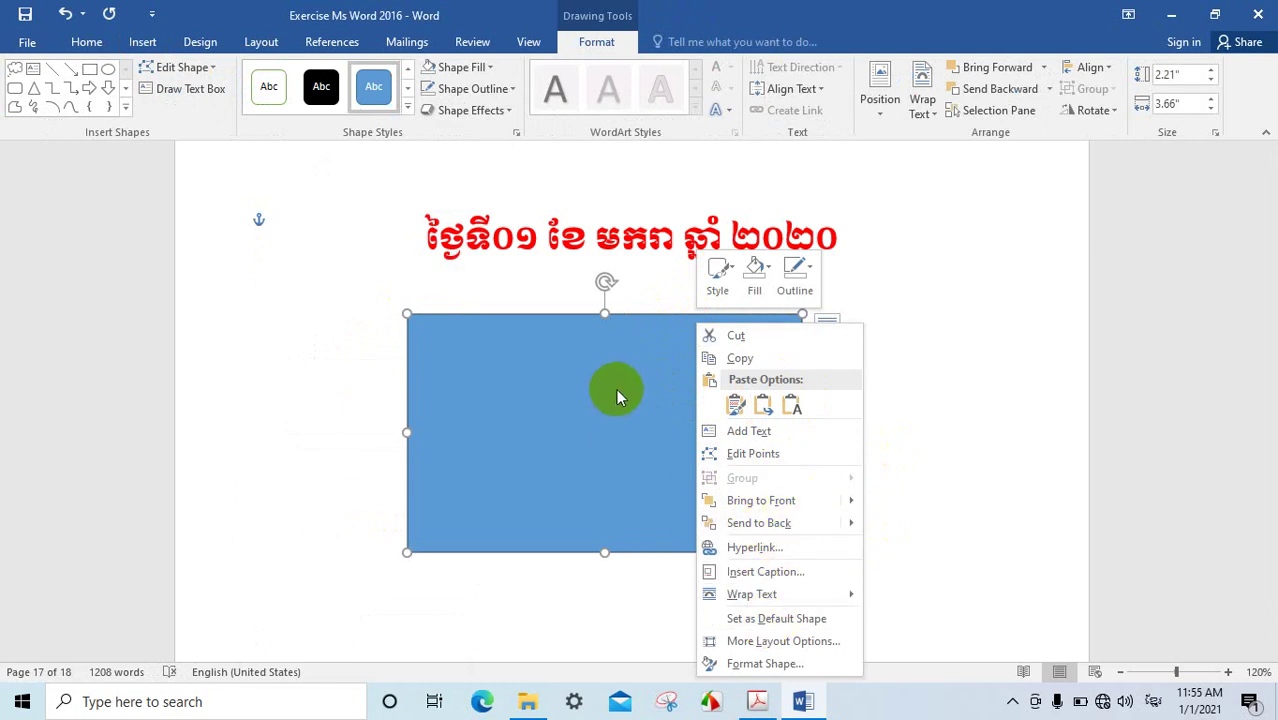
click(630, 321)
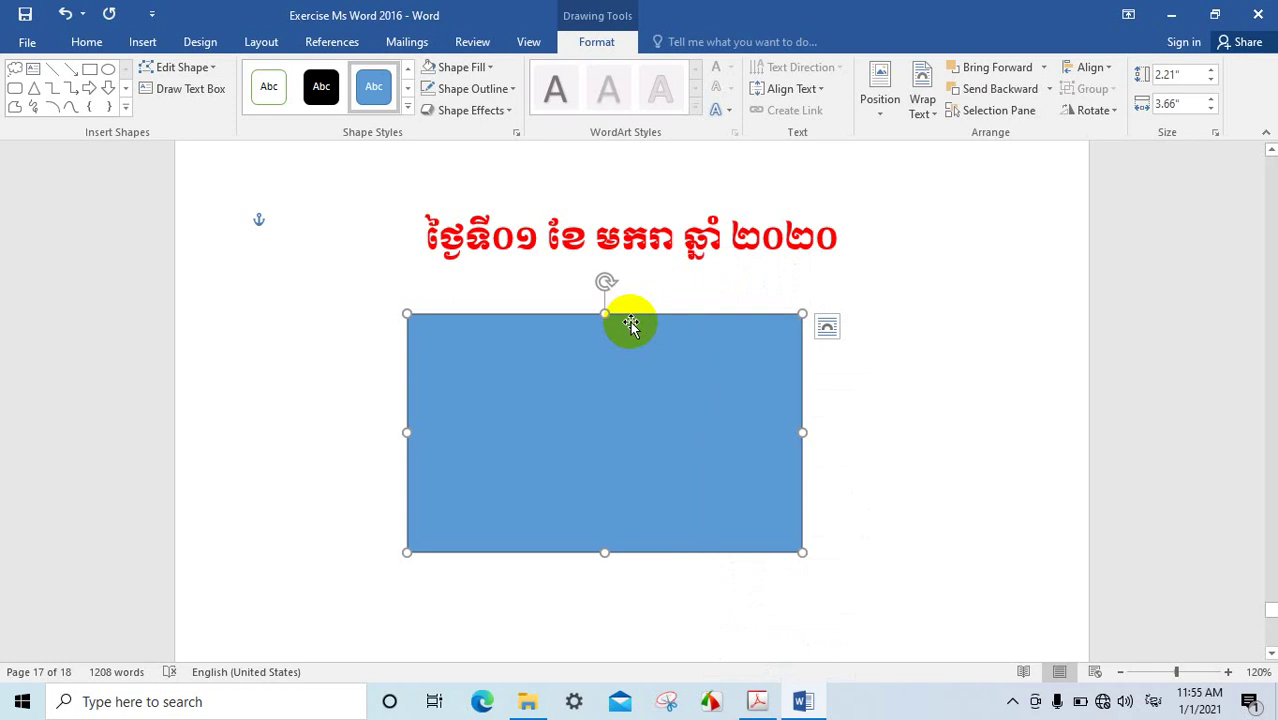
click(509, 111)
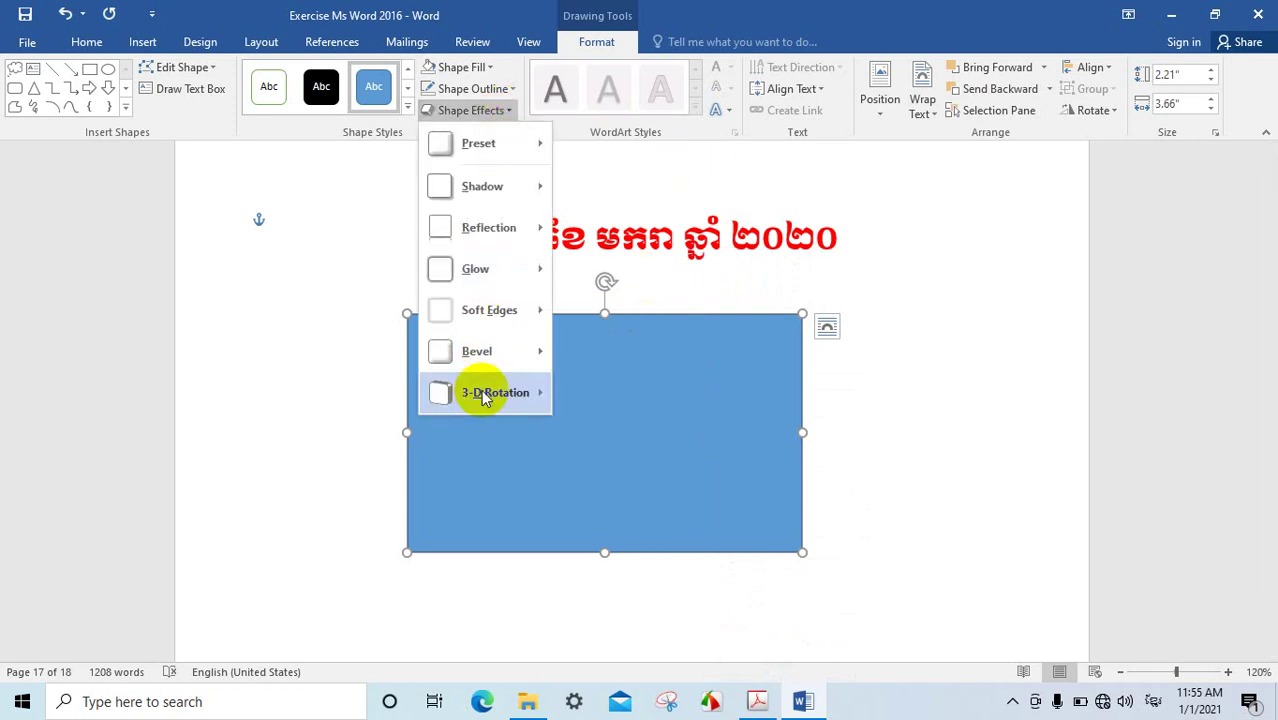
mouse_move(494, 392)
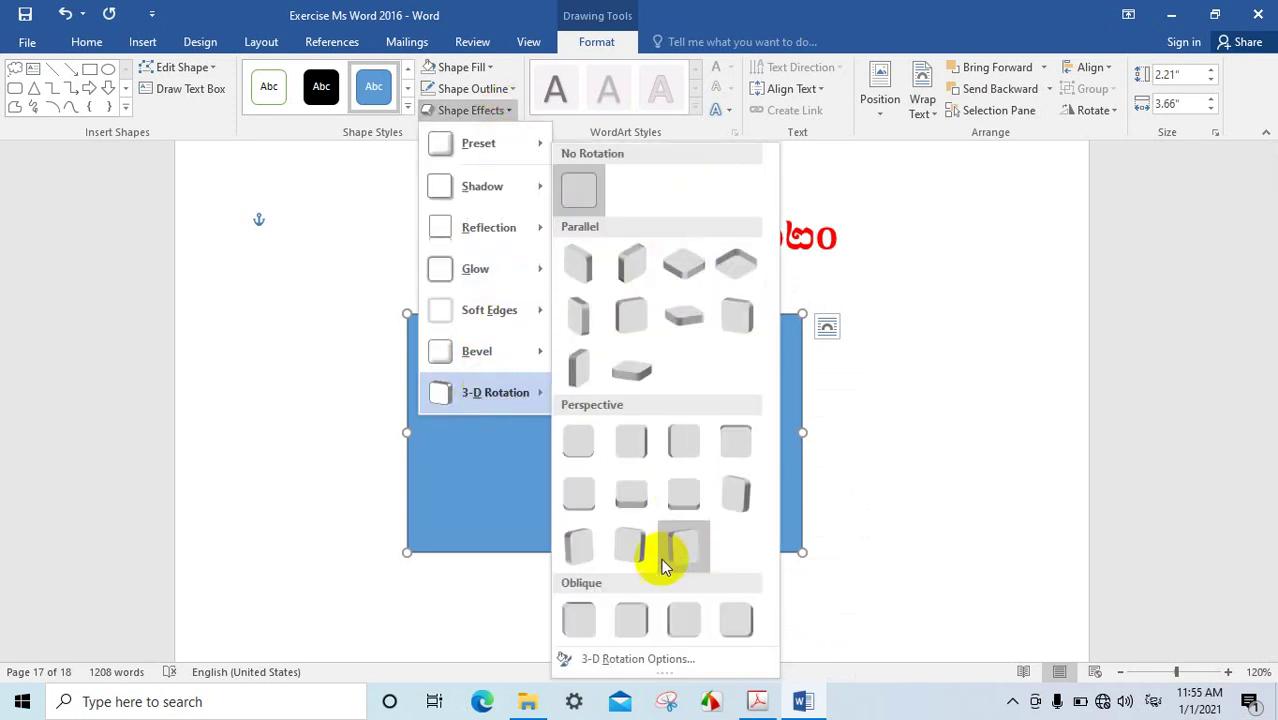
click(730, 497)
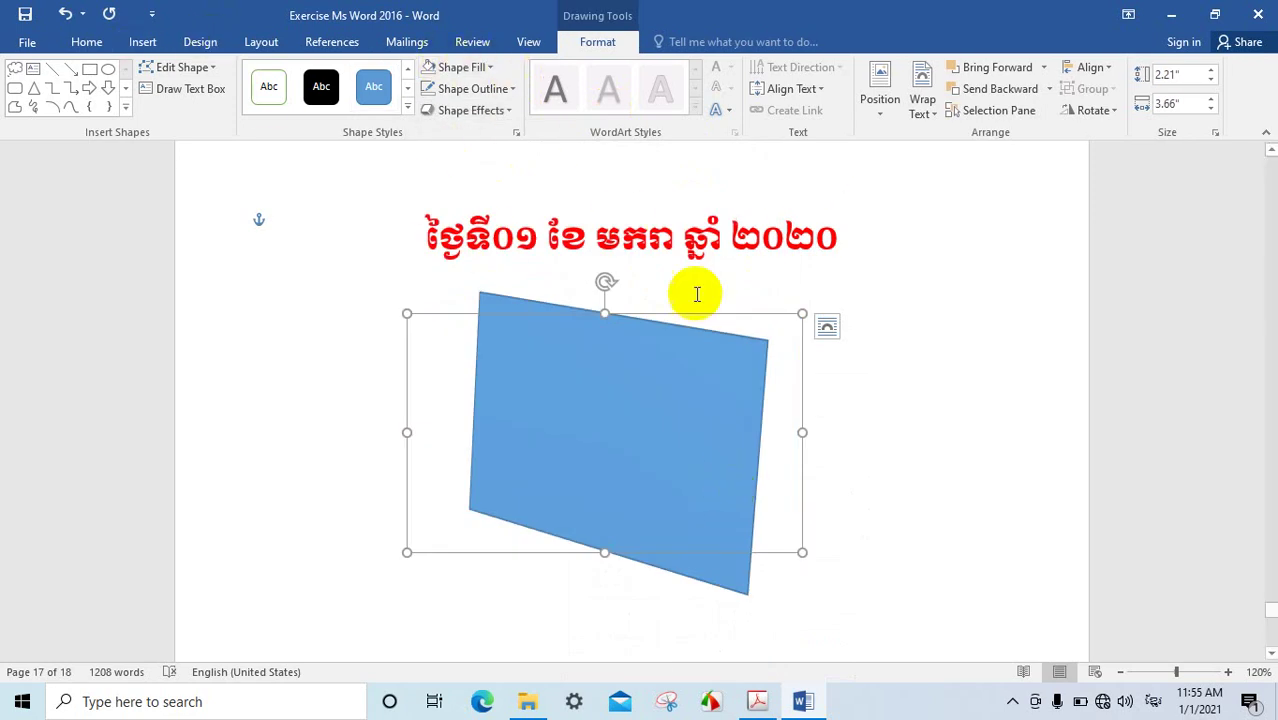
Delete the trial rectangle and put the caret on the empty line below the date
click(407, 108)
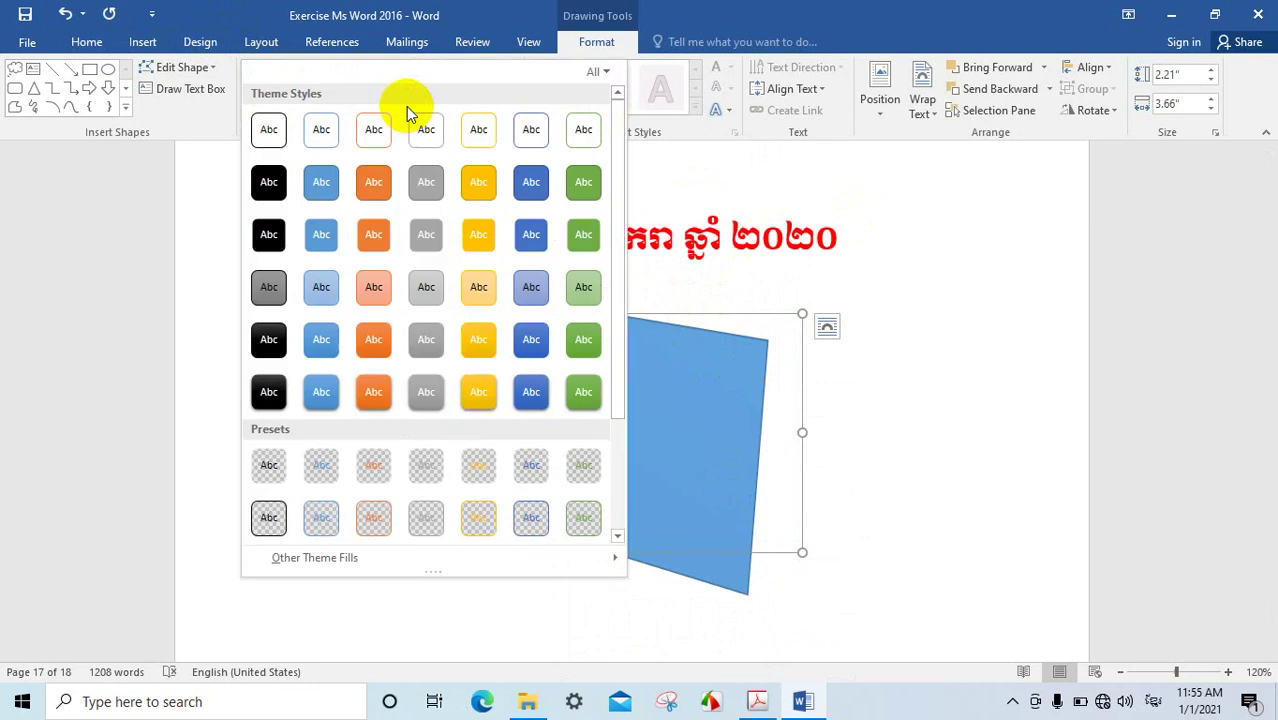
click(703, 309)
key(Delete)
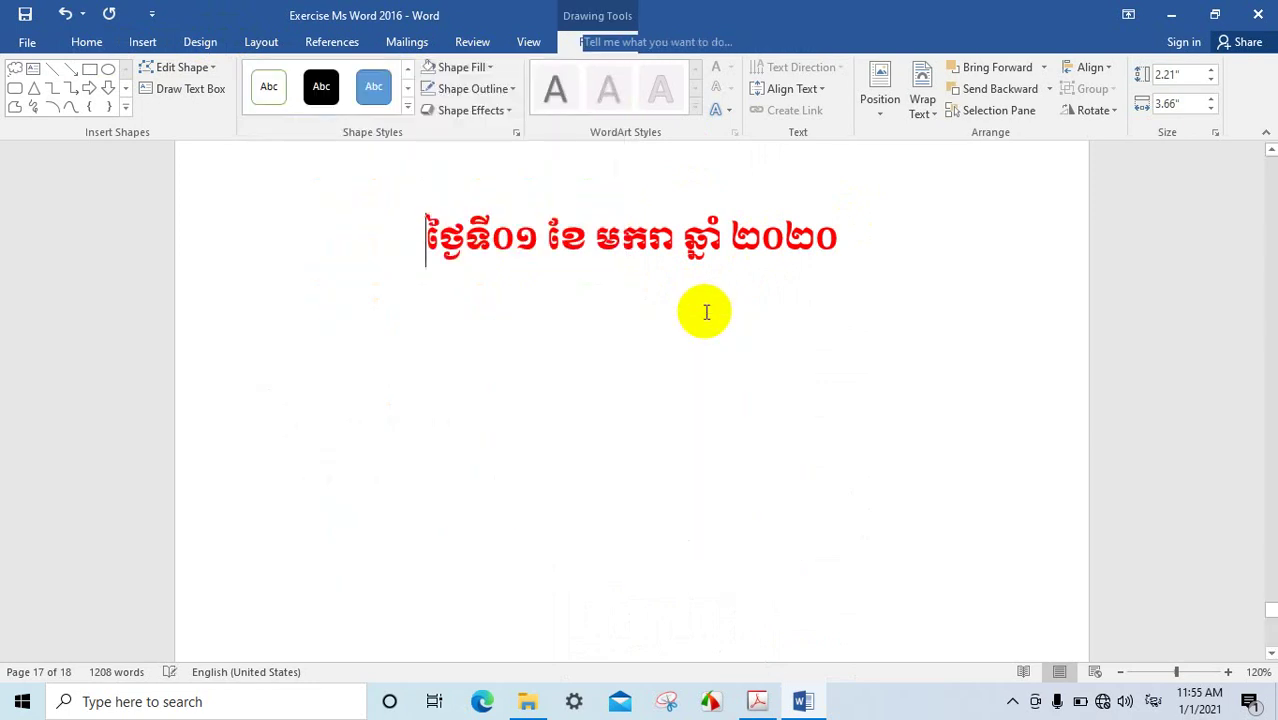
click(617, 380)
Undo the last change and draw a blue cube shape, 2.17" by 3.97", below the date
click(66, 14)
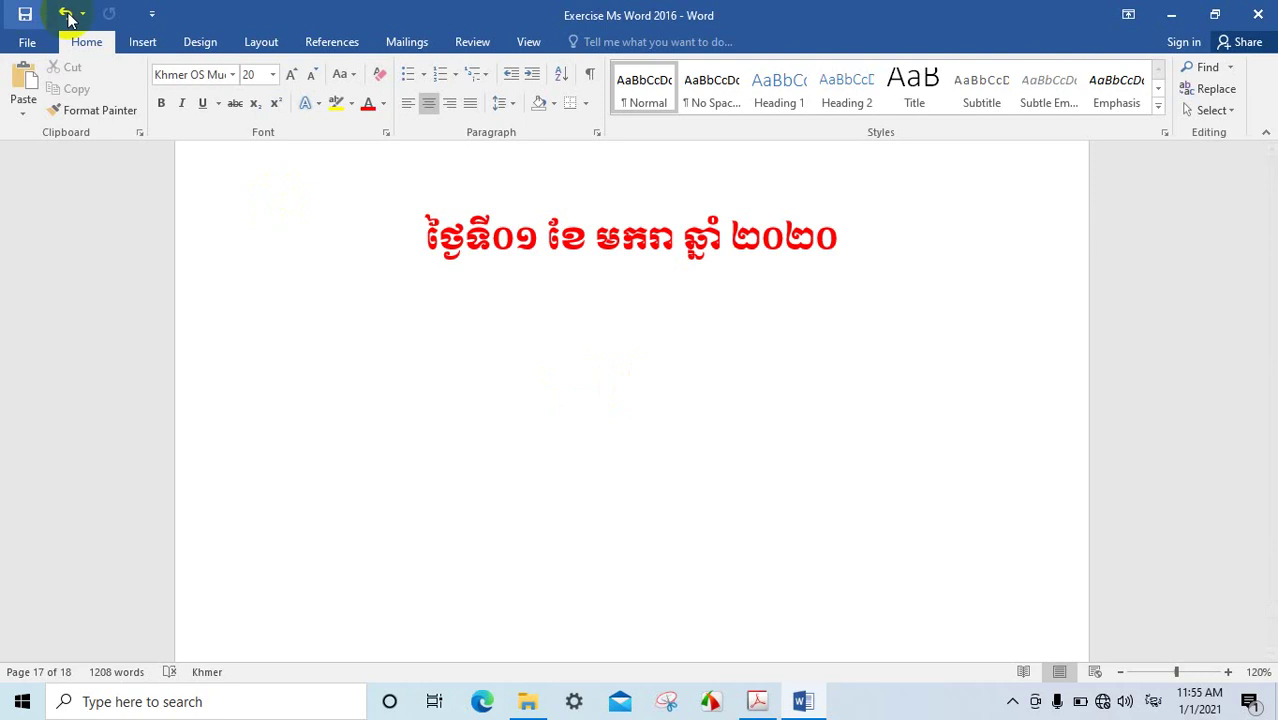
click(140, 44)
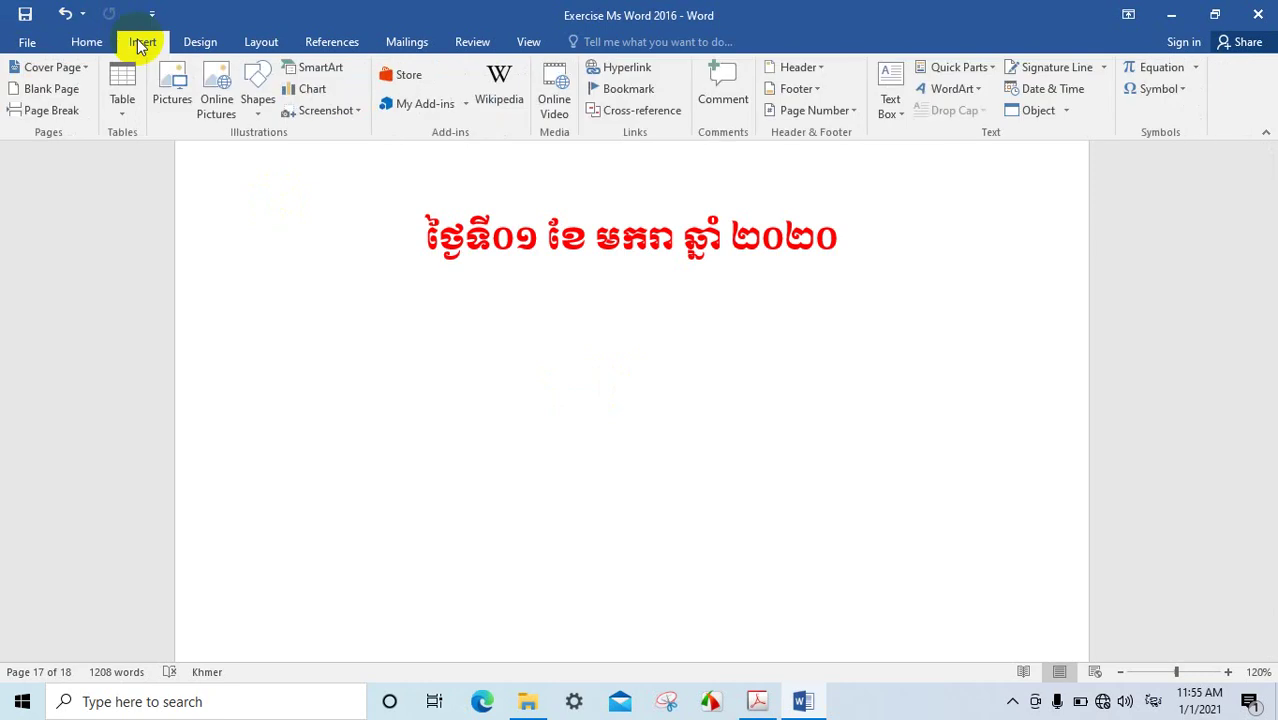
click(258, 80)
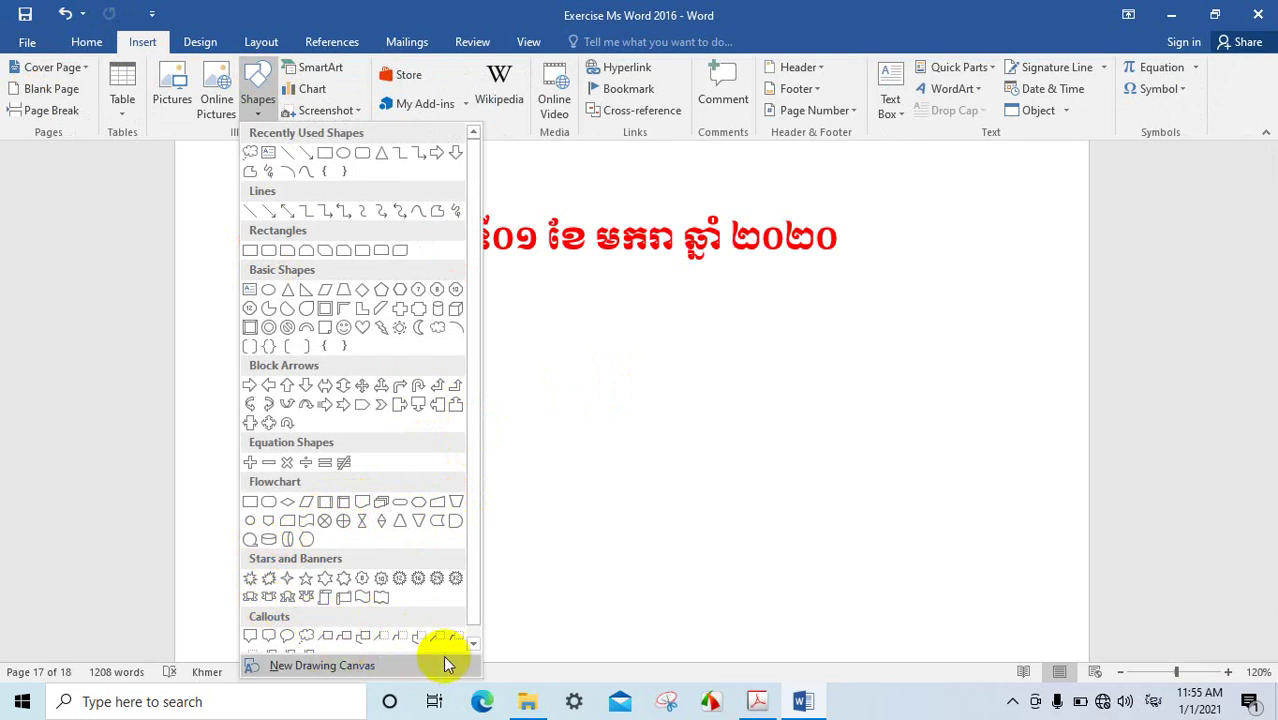
click(472, 643)
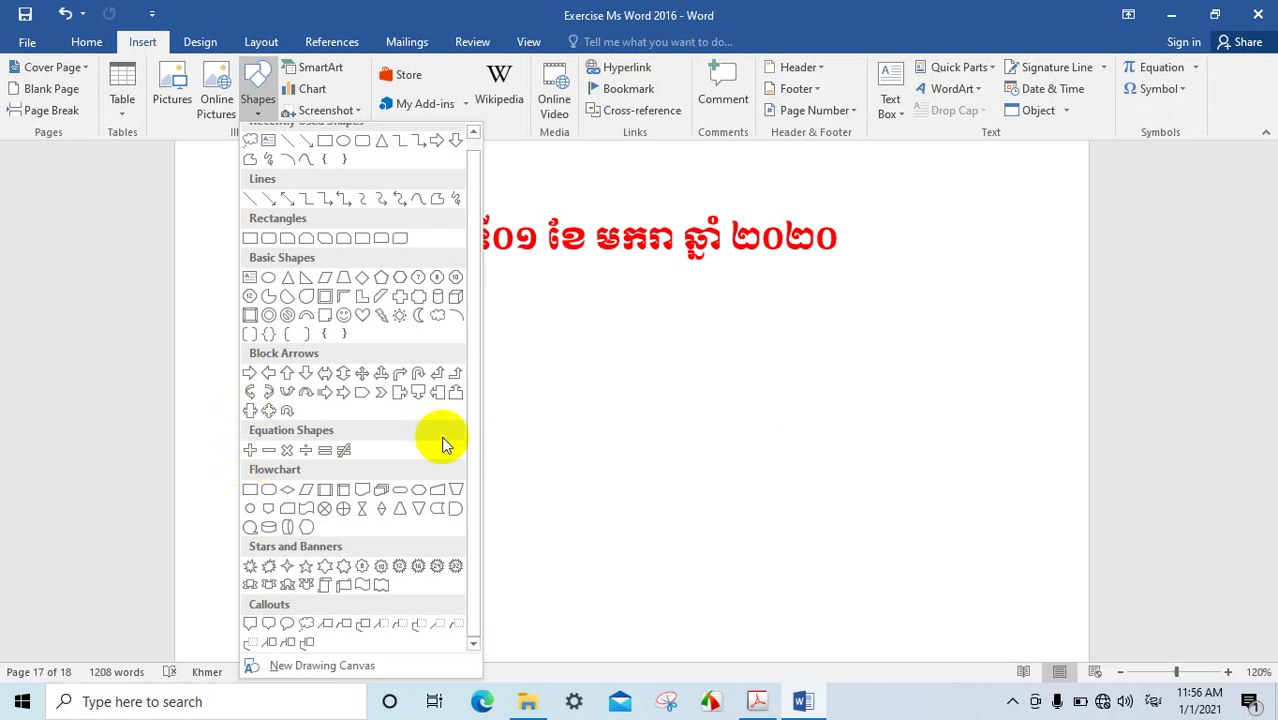
scroll(445, 445, up, 1)
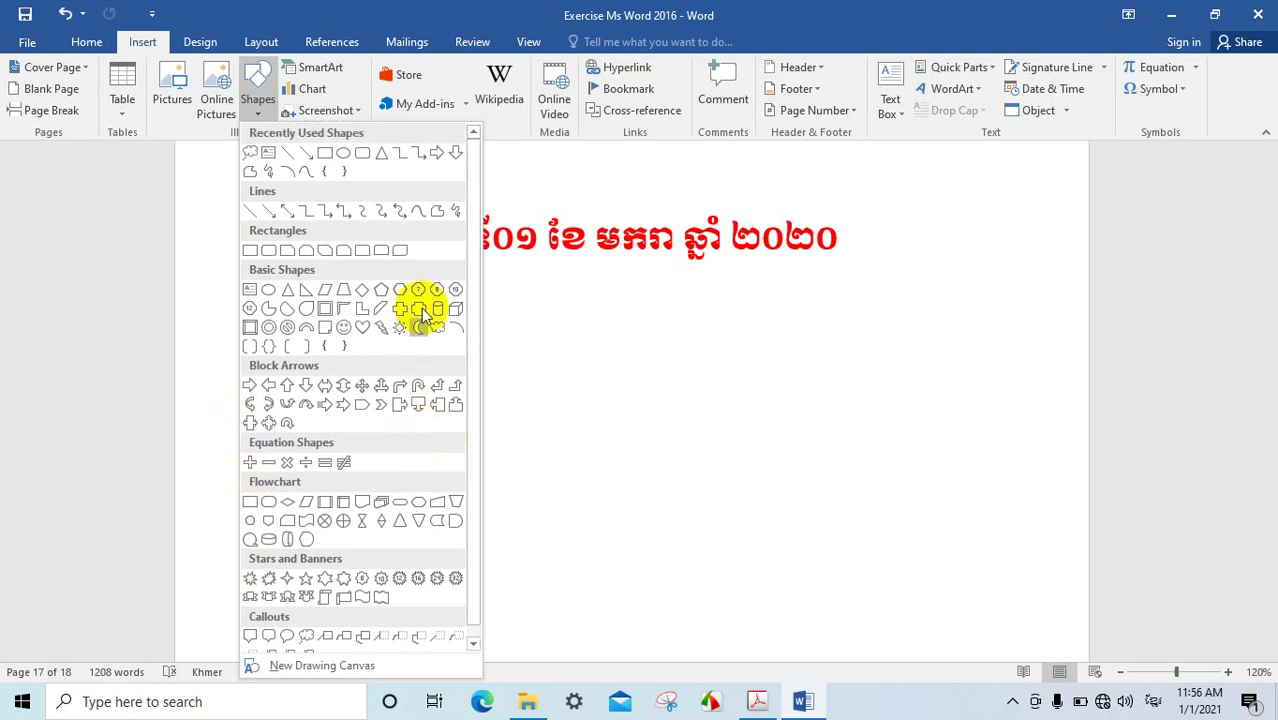
click(456, 308)
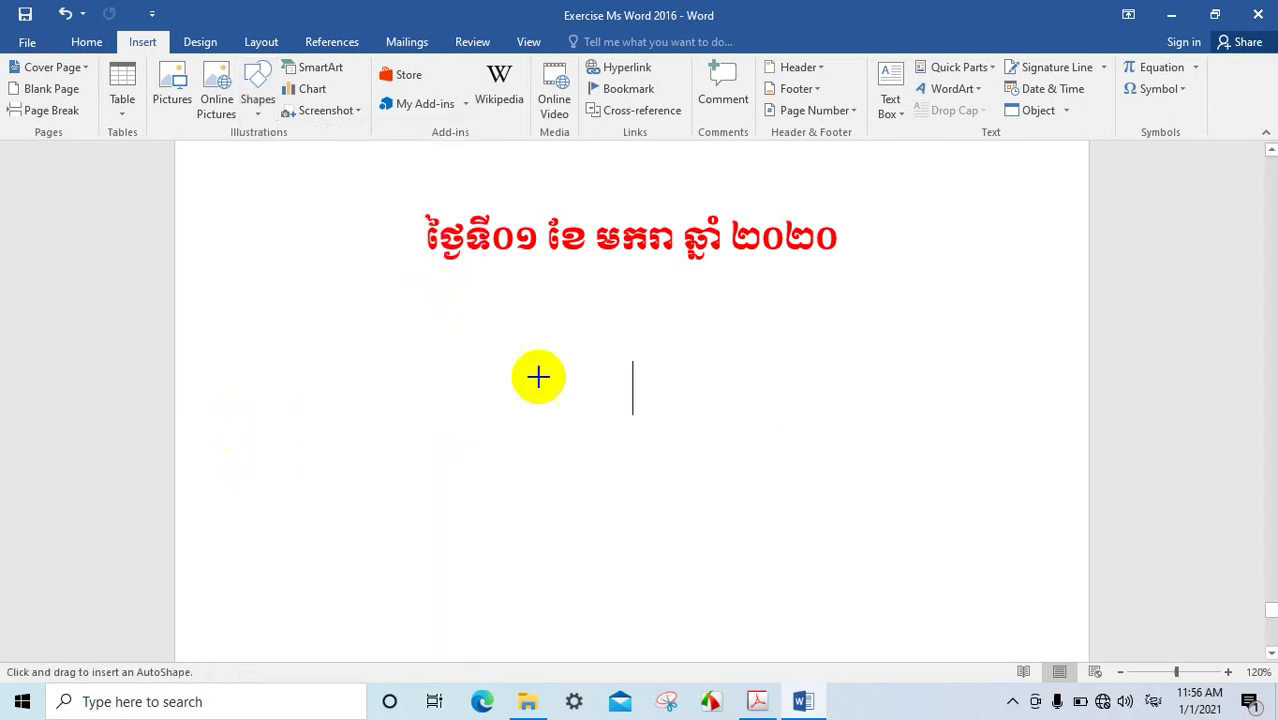
mouse_move(418, 346)
mouse_down()
mouse_move(858, 553)
mouse_move(847, 581)
mouse_up()
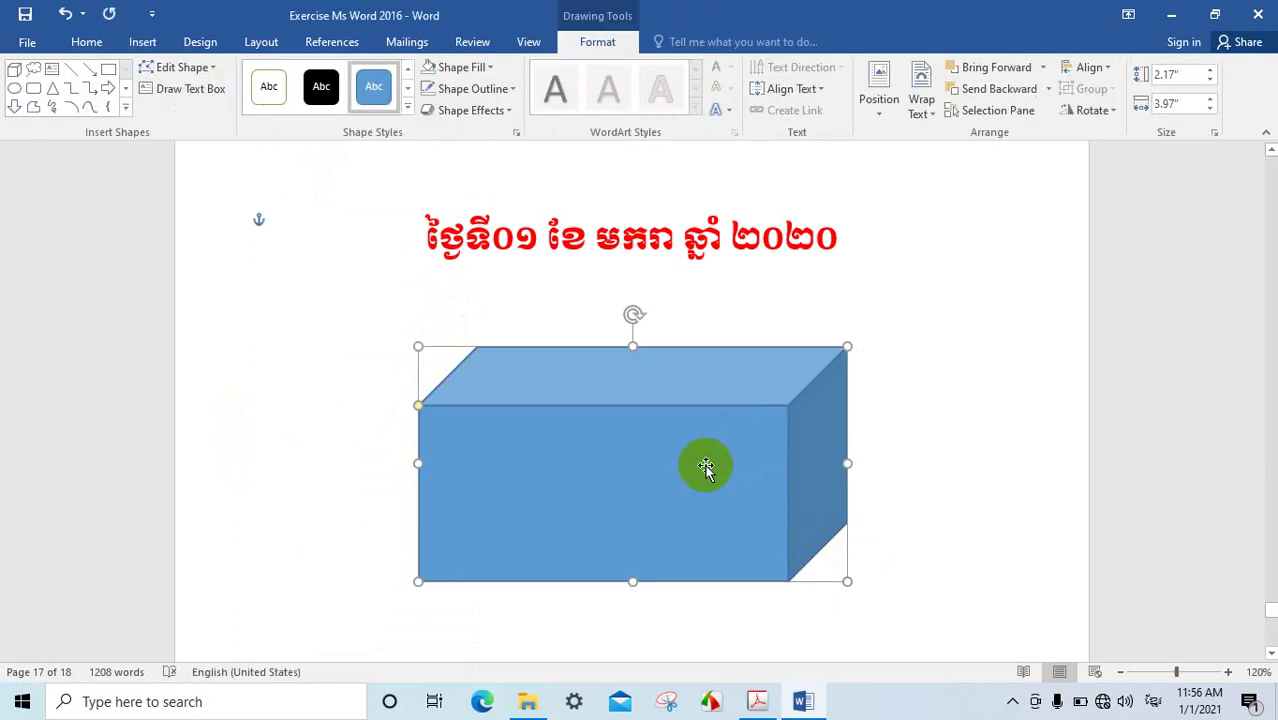
Scroll up through page 17 to review the heading and SmartArt diagram
scroll(705, 460, up, 2)
scroll(705, 463, down, 3)
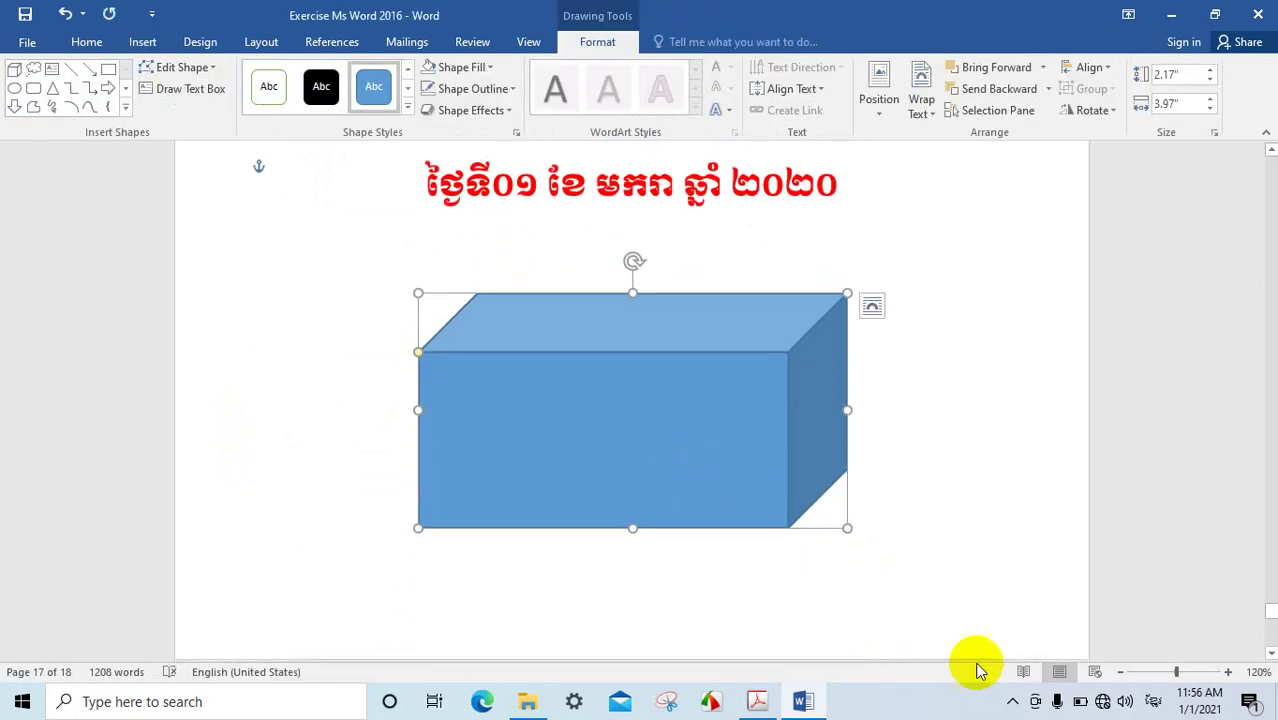
scroll(685, 342, up, 2)
scroll(685, 342, up, 2)
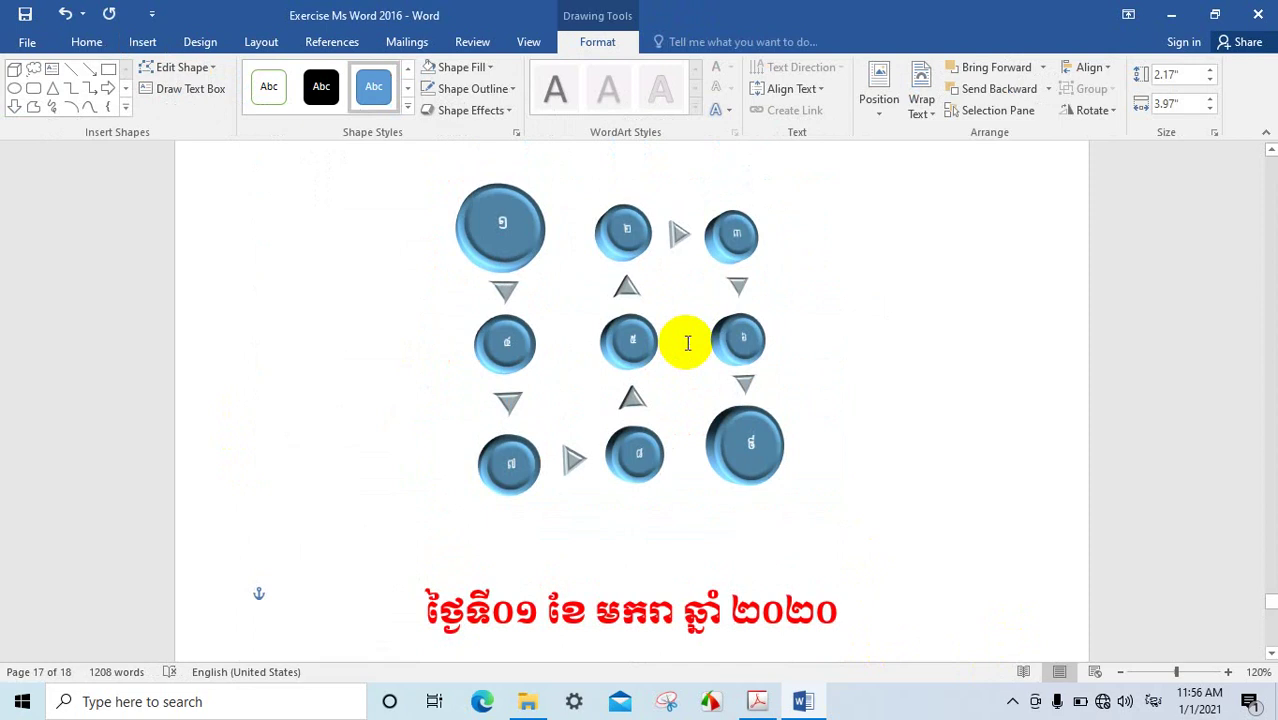
scroll(685, 342, up, 1)
scroll(685, 342, up, 2)
scroll(685, 342, down, 2)
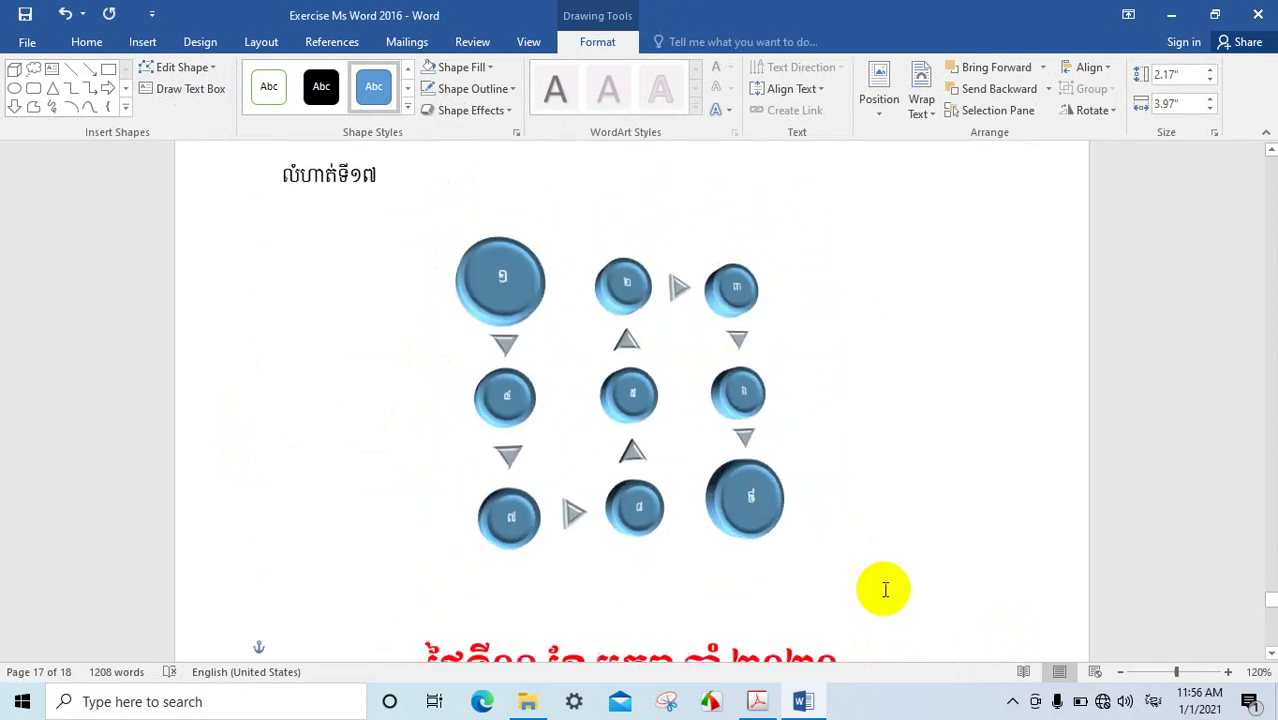
click(758, 698)
scroll(718, 538, up, 2)
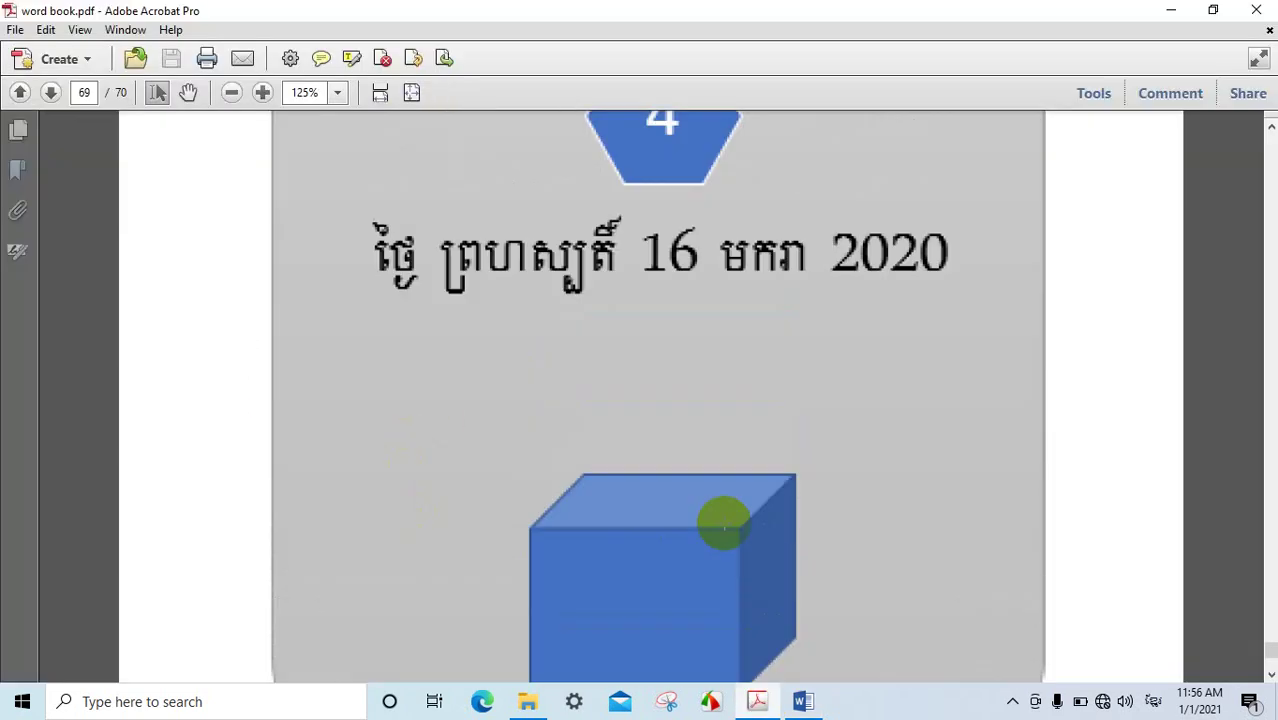
scroll(719, 516, up, 2)
scroll(633, 408, up, 2)
scroll(351, 205, up, 1)
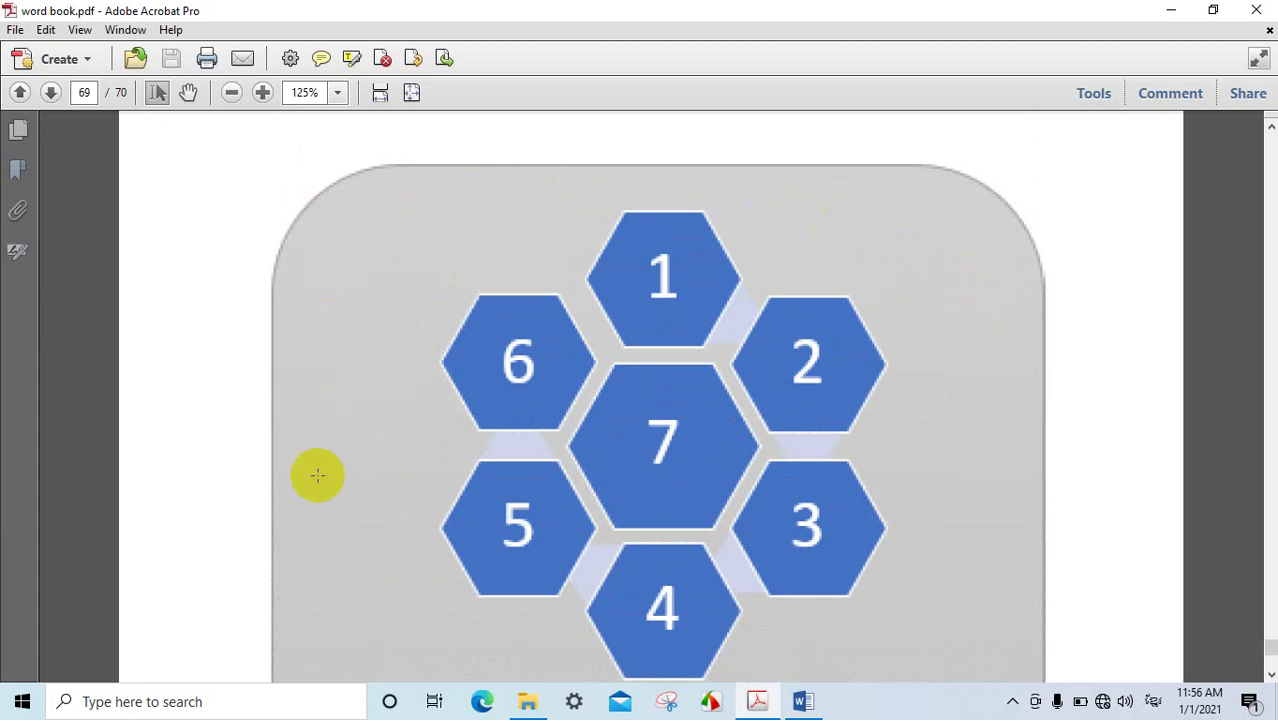
scroll(936, 389, down, 1)
scroll(893, 393, down, 3)
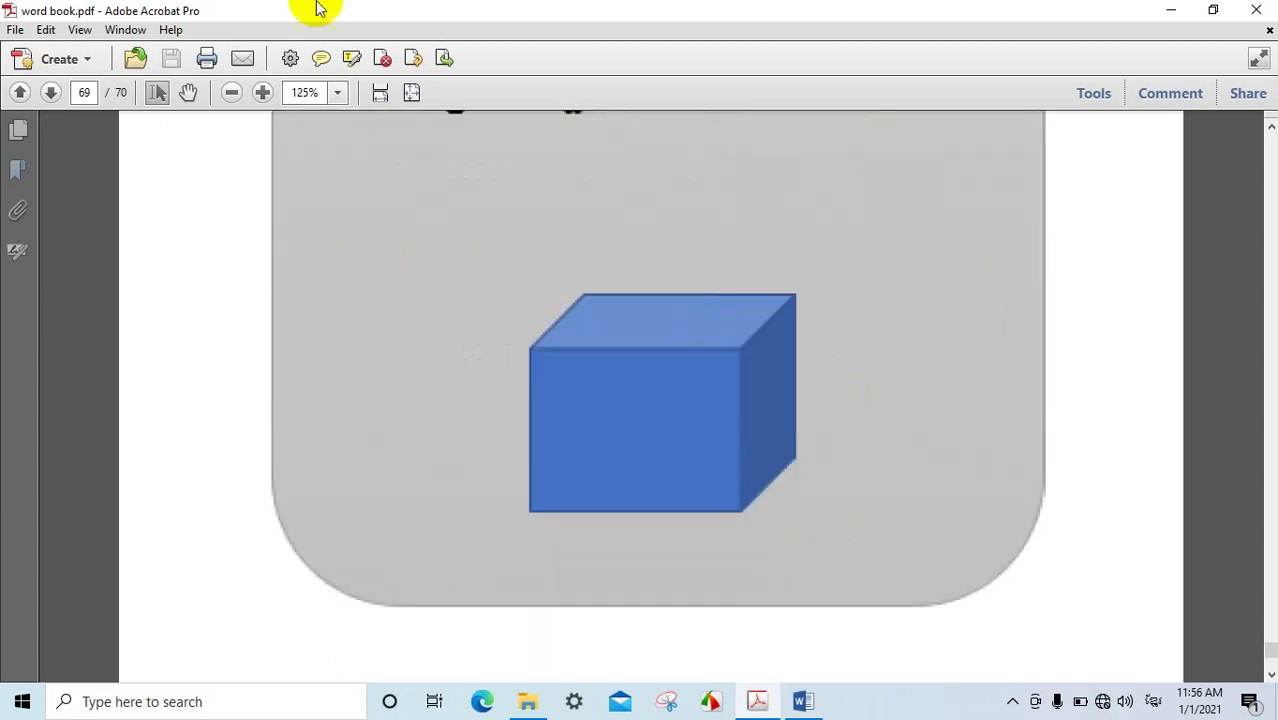
click(801, 702)
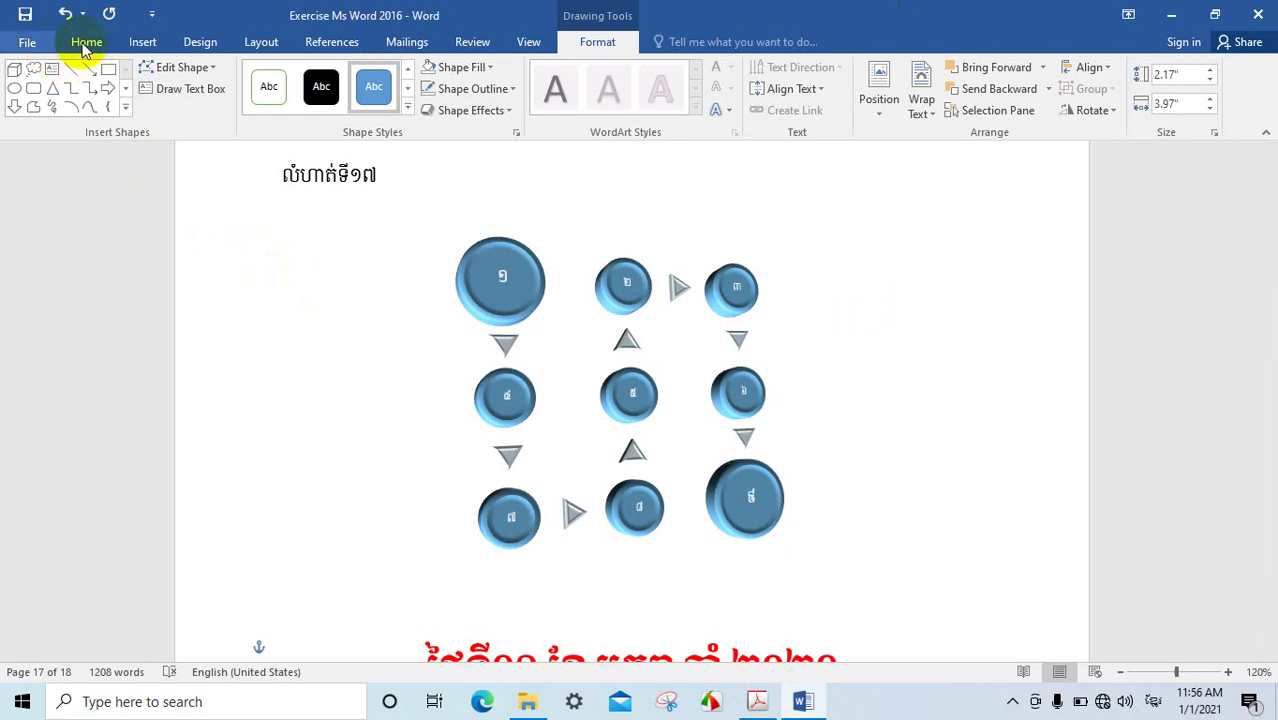
Draw a rounded rectangle from the heading down across the page content
click(142, 42)
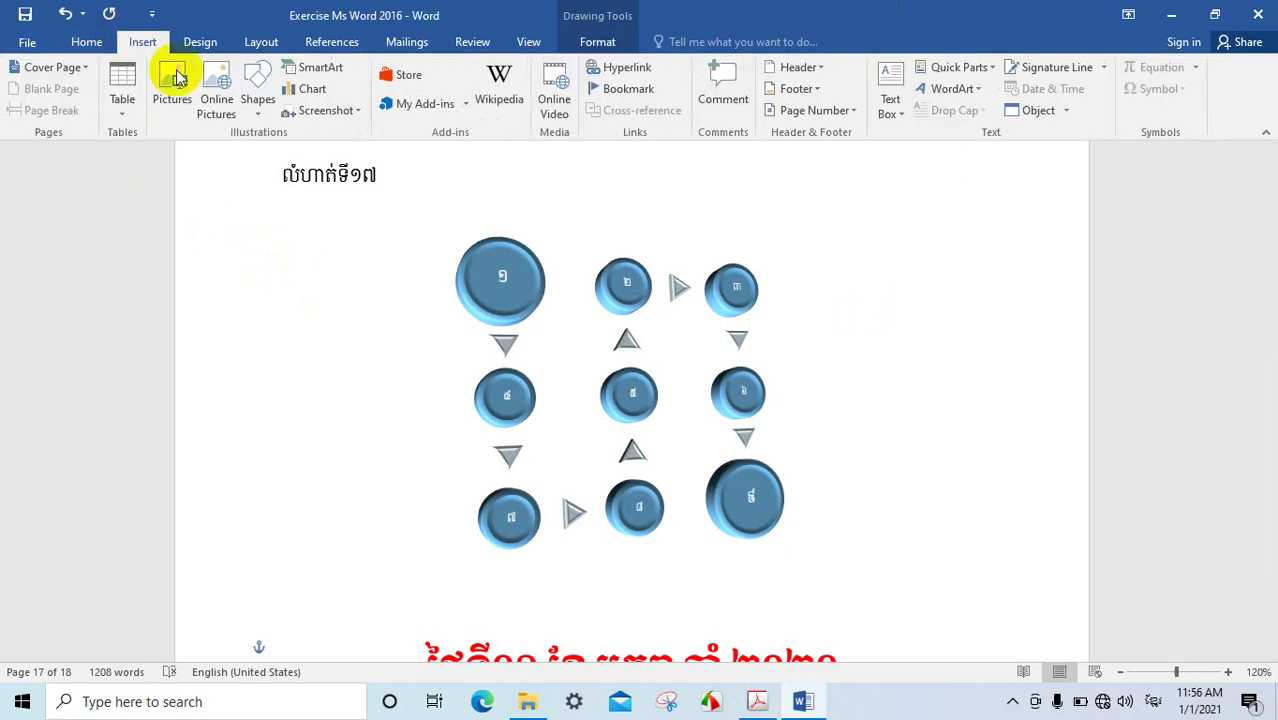
click(256, 90)
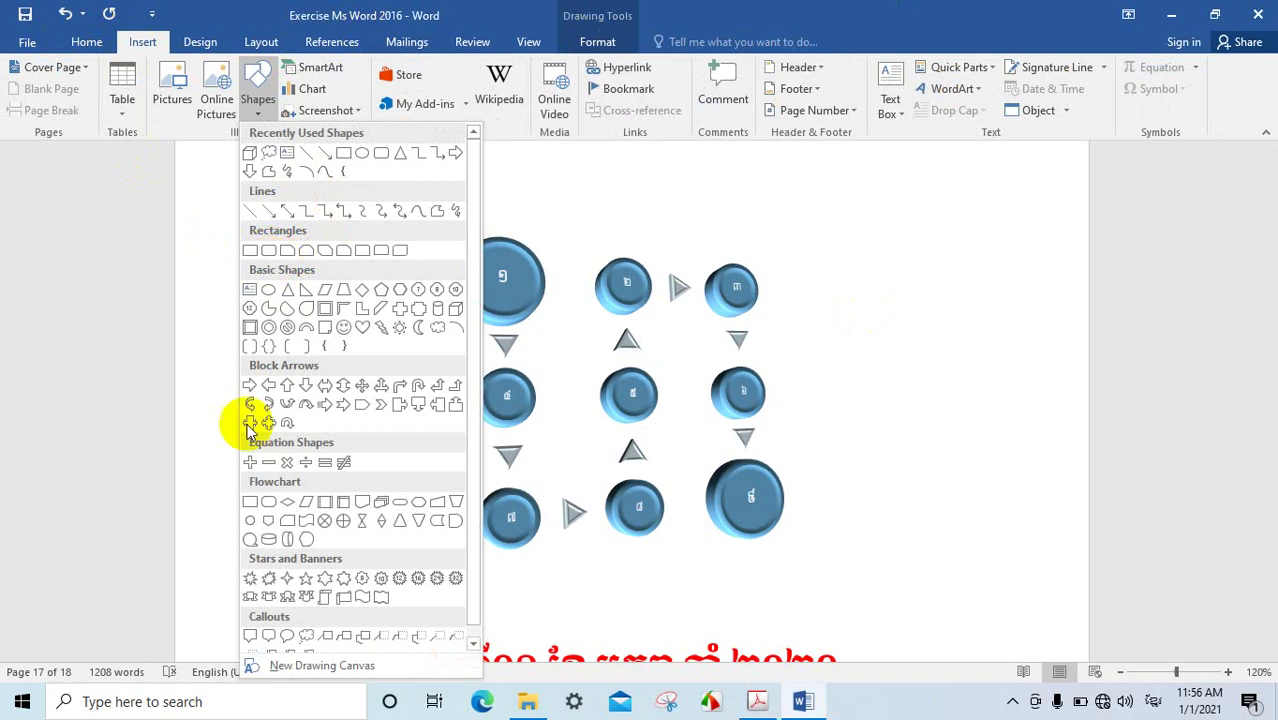
click(268, 501)
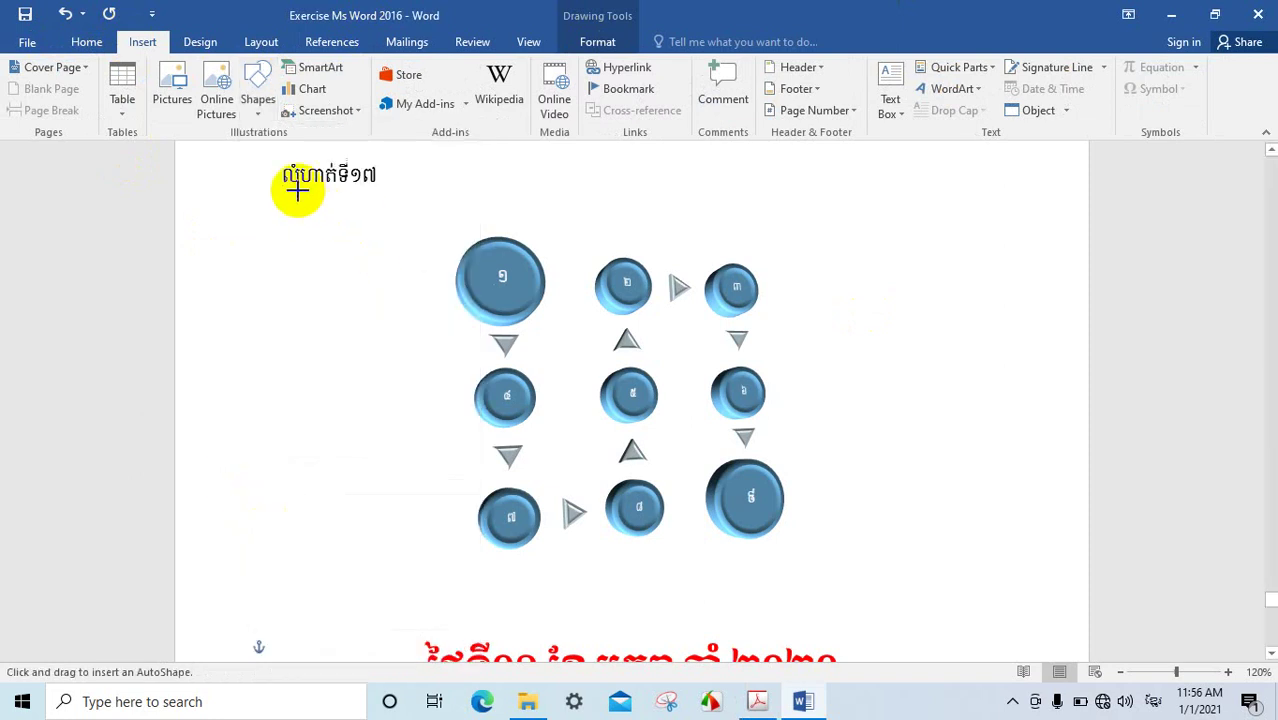
scroll(272, 176, up, 1)
mouse_move(271, 177)
mouse_down()
mouse_move(830, 710)
mouse_move(813, 699)
mouse_up()
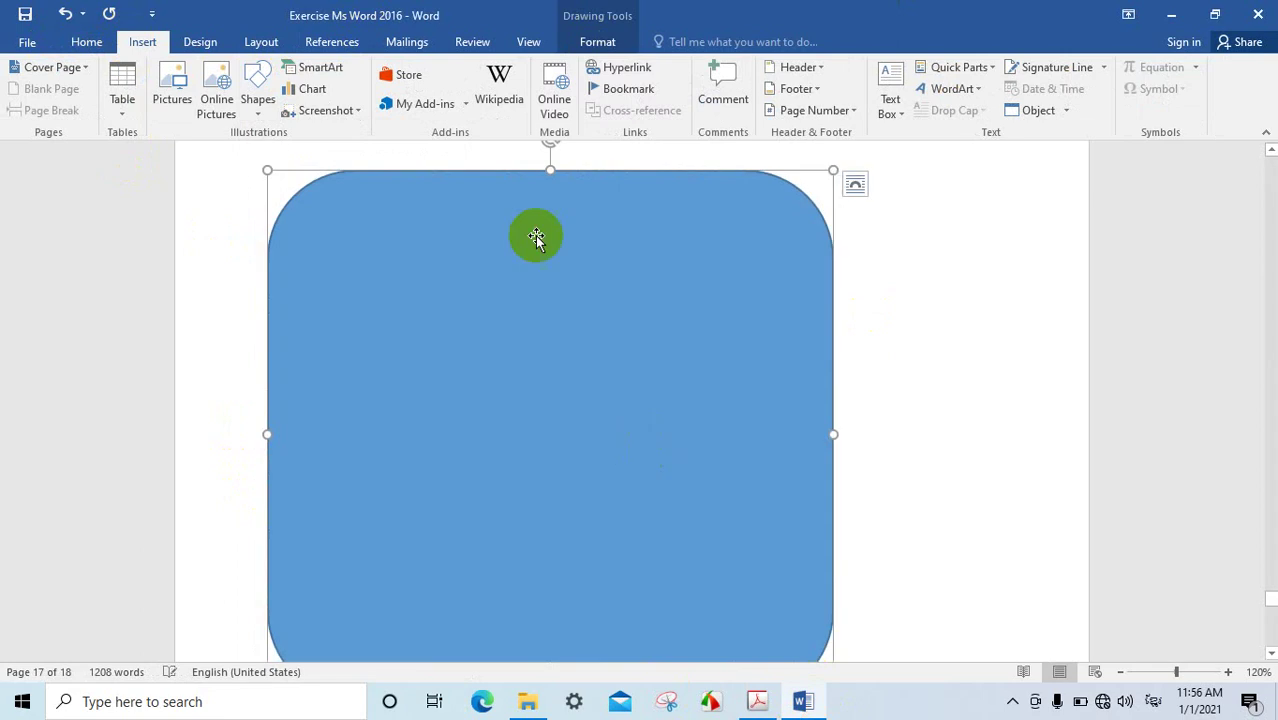
Resize the rounded rectangle to 8.76" by 6.17" and nudge it up slightly
scroll(530, 361, down, 5)
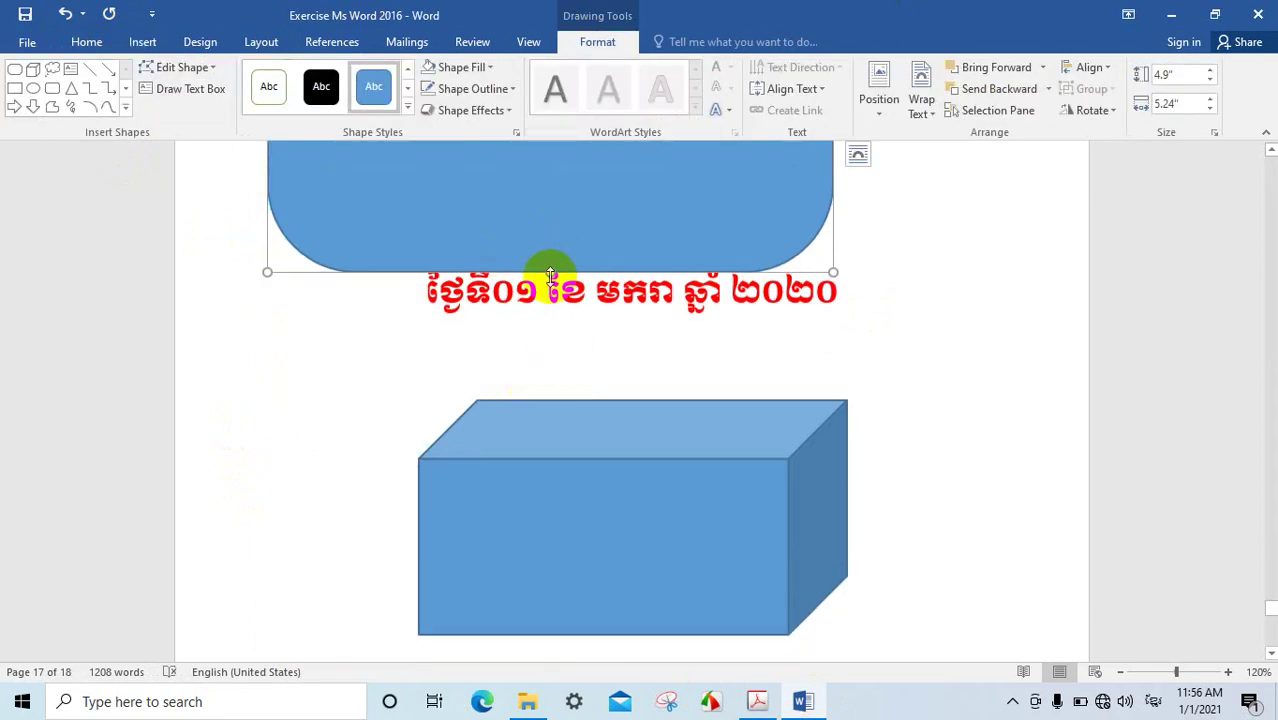
drag(550, 272, 554, 647)
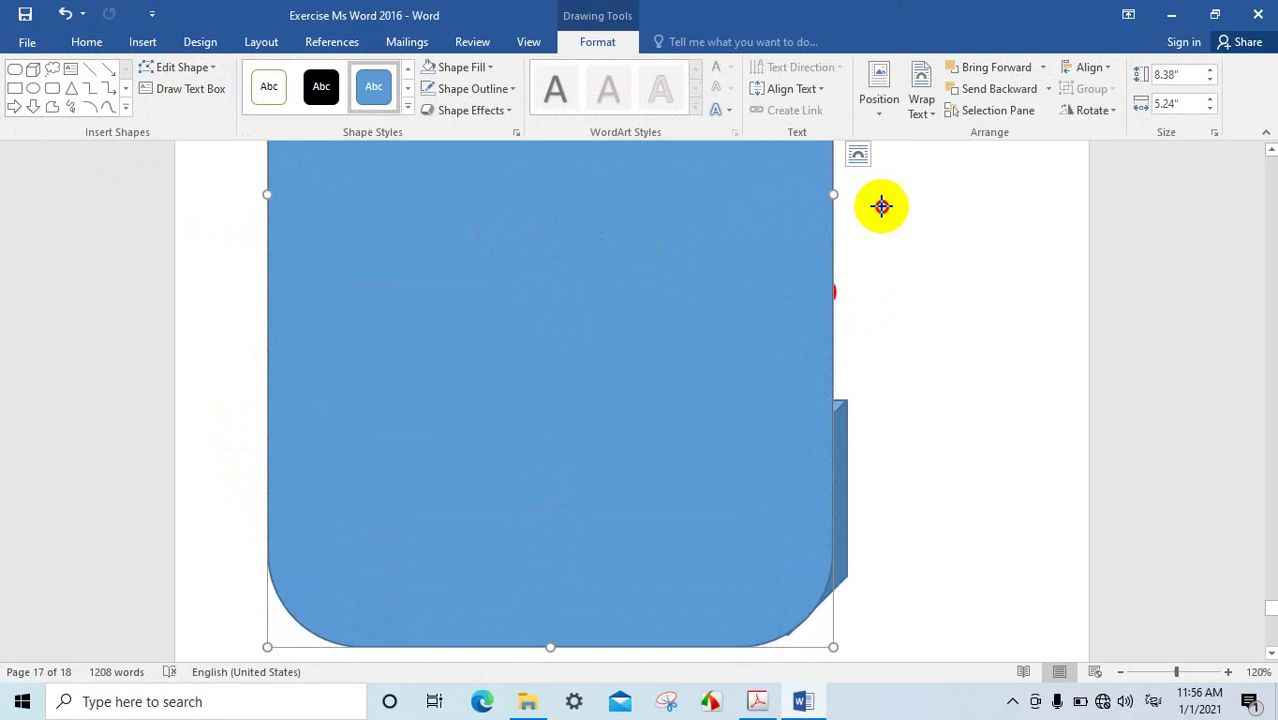
drag(881, 206, 945, 208)
scroll(582, 345, up, 8)
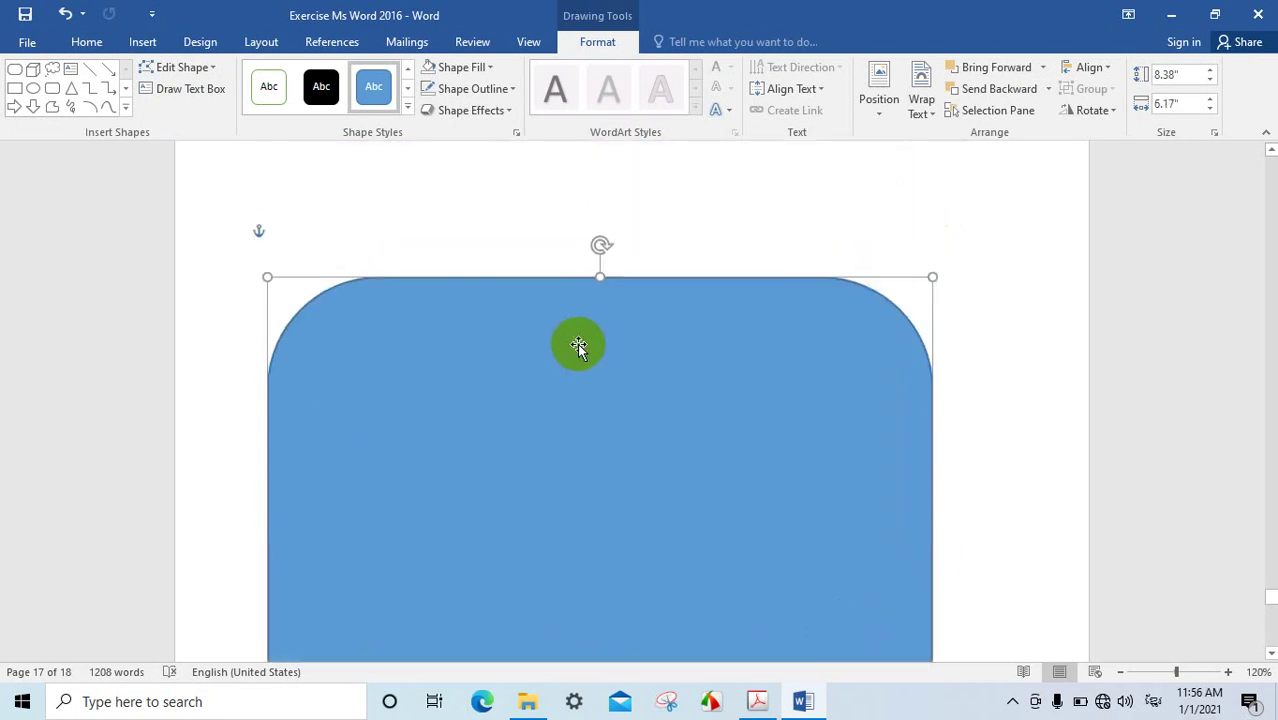
drag(599, 272, 599, 237)
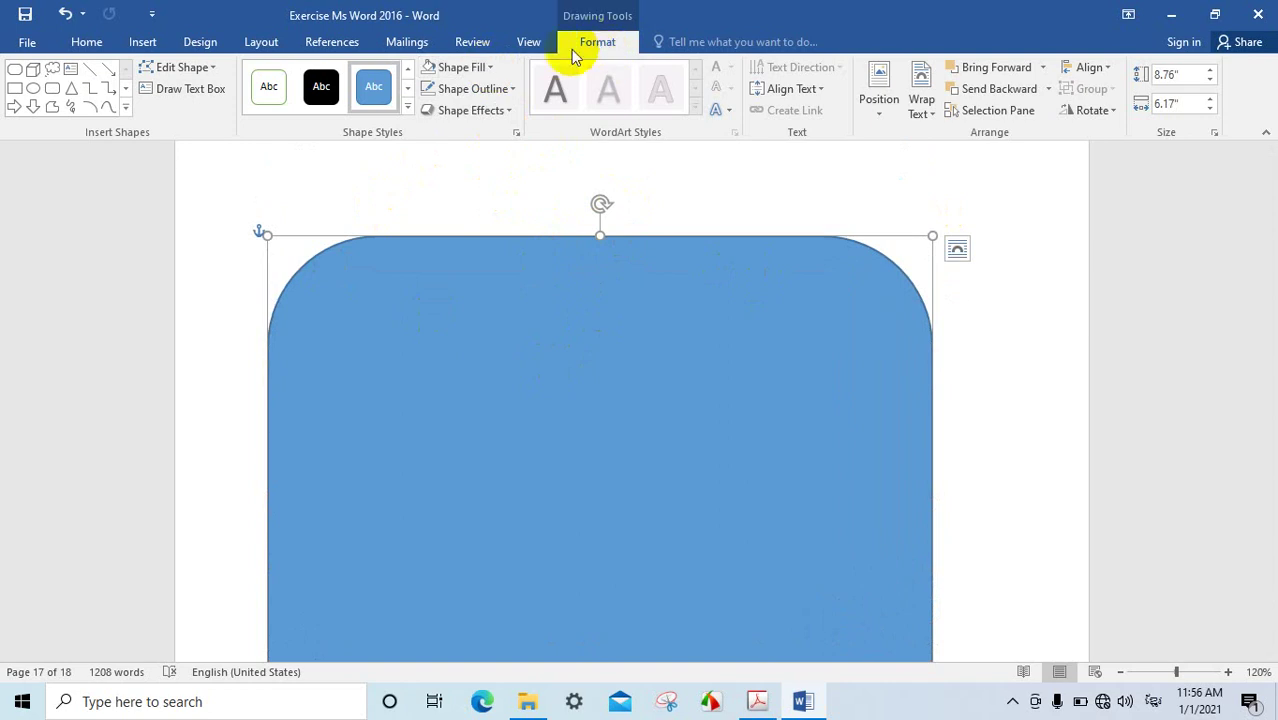
click(490, 68)
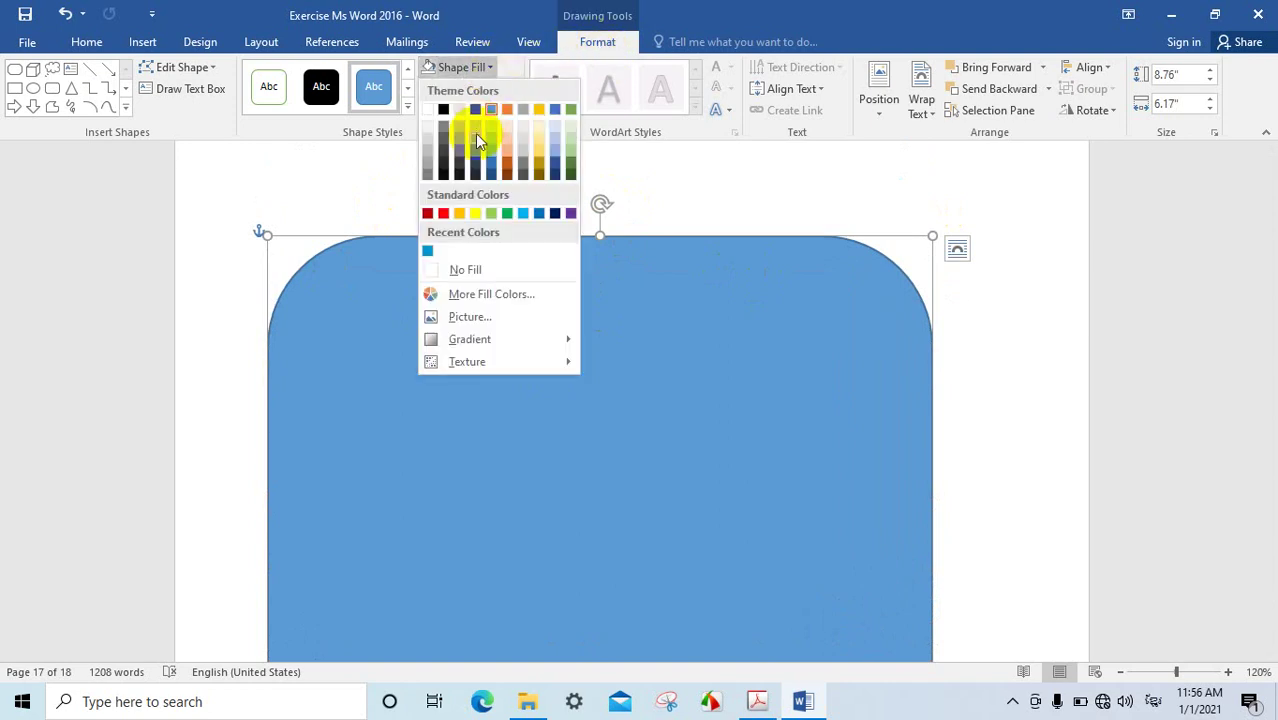
Fill the rounded panel with a light gray theme colour and set its wrapping to Behind Text
click(476, 126)
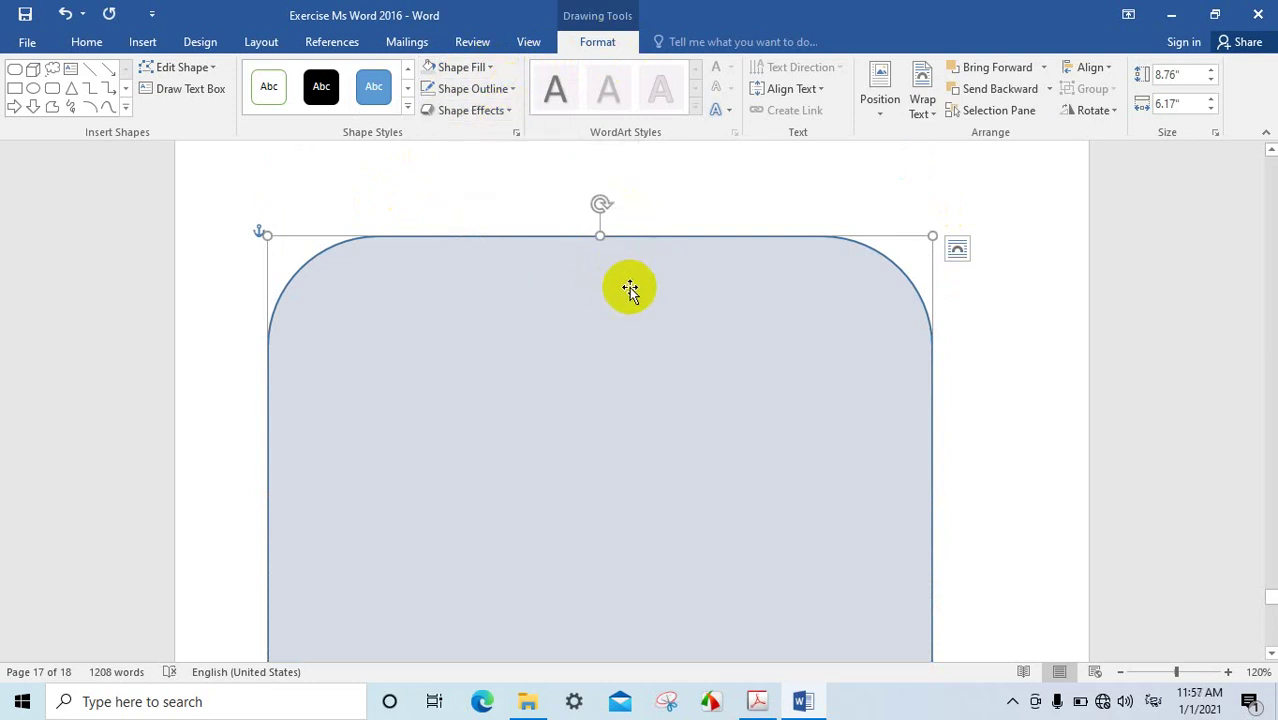
scroll(620, 290, down, 3)
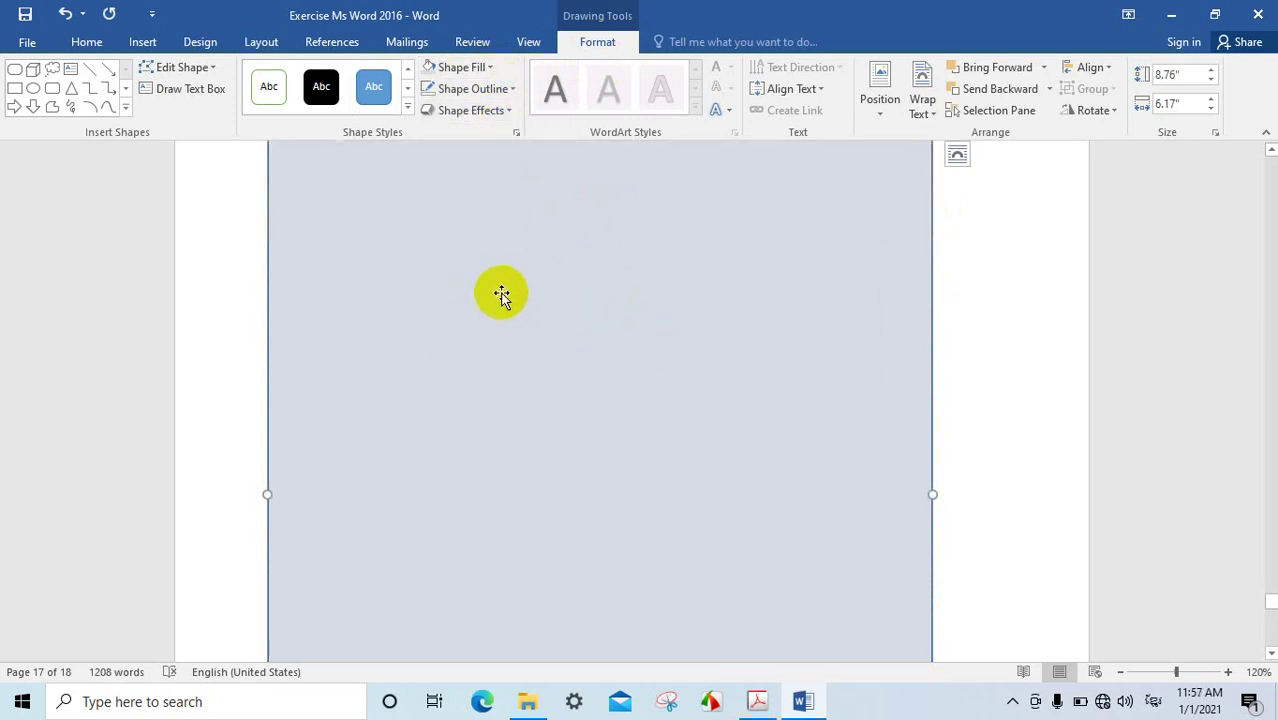
scroll(570, 295, up, 1)
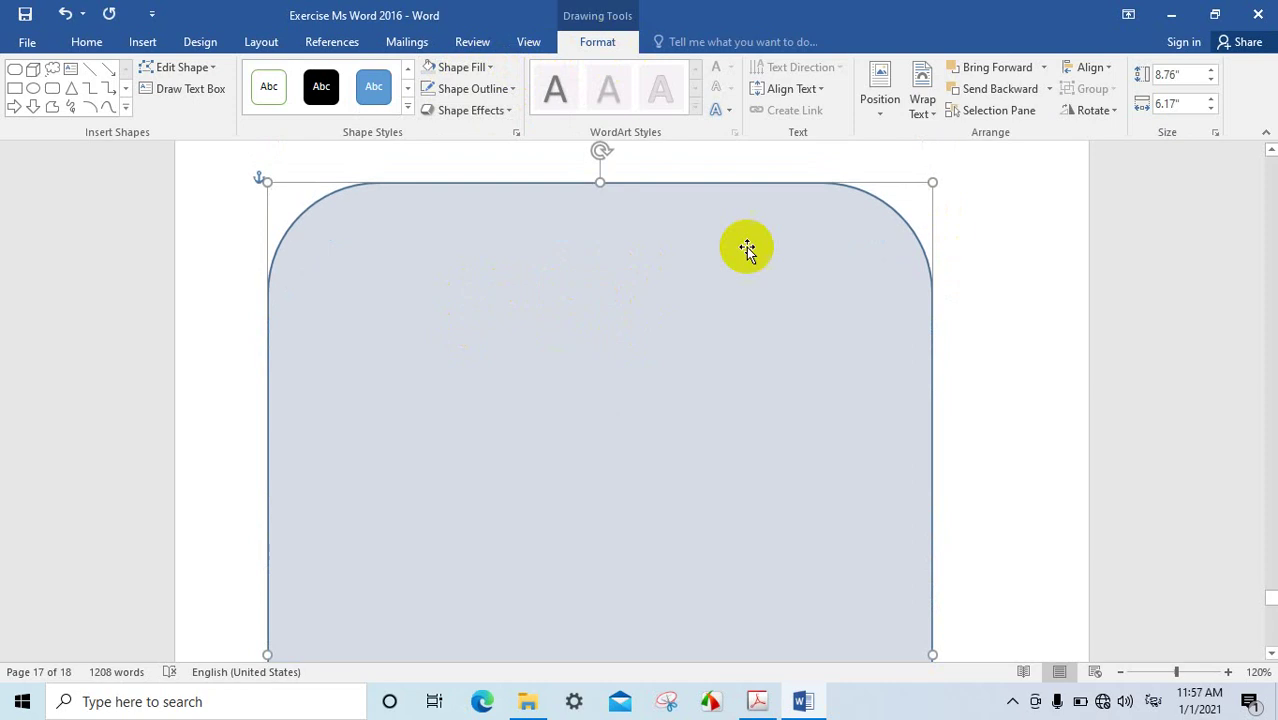
right_click(655, 193)
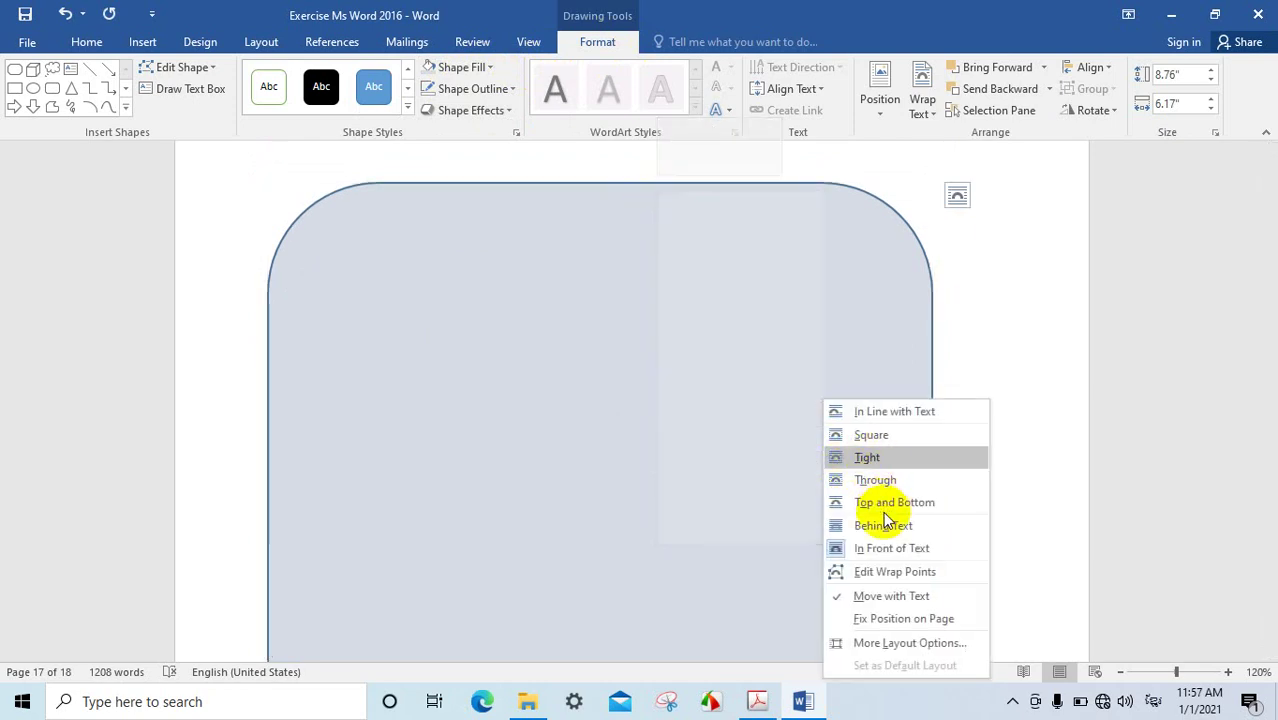
click(885, 528)
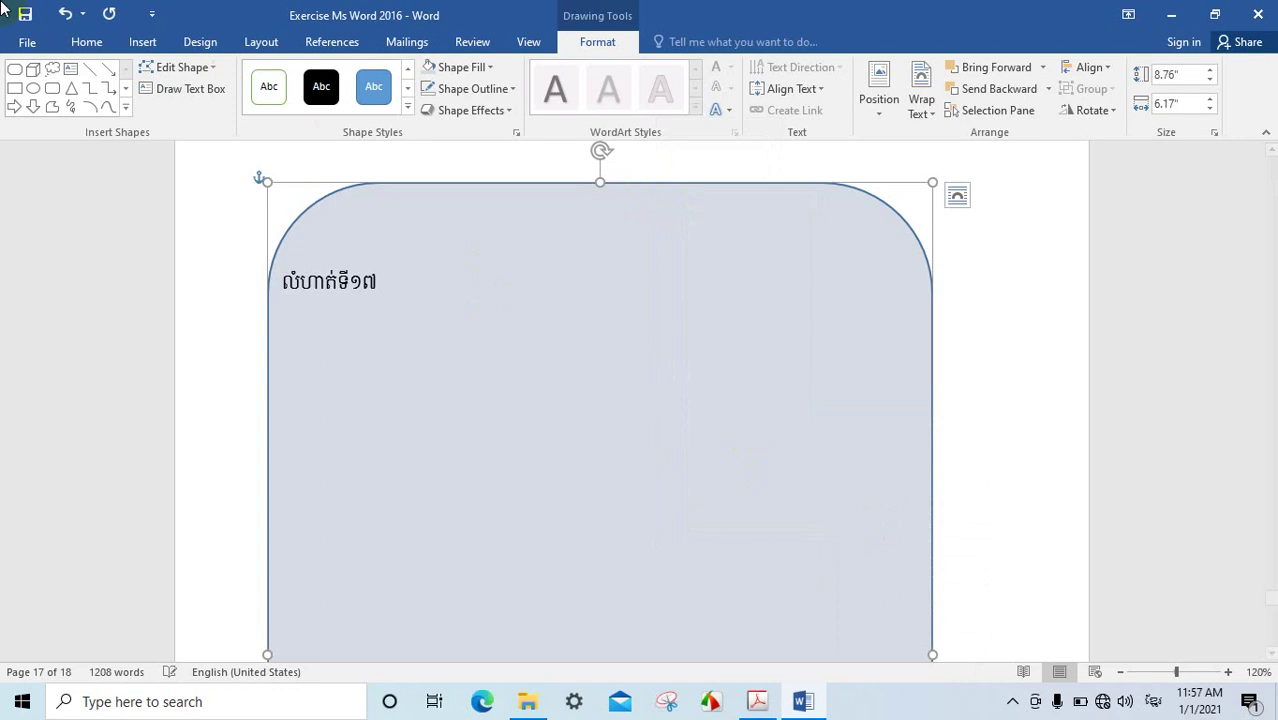
Lower the gray panel's top edge to shorten it
scroll(653, 427, down, 1)
scroll(656, 435, down, 3)
scroll(676, 437, up, 2)
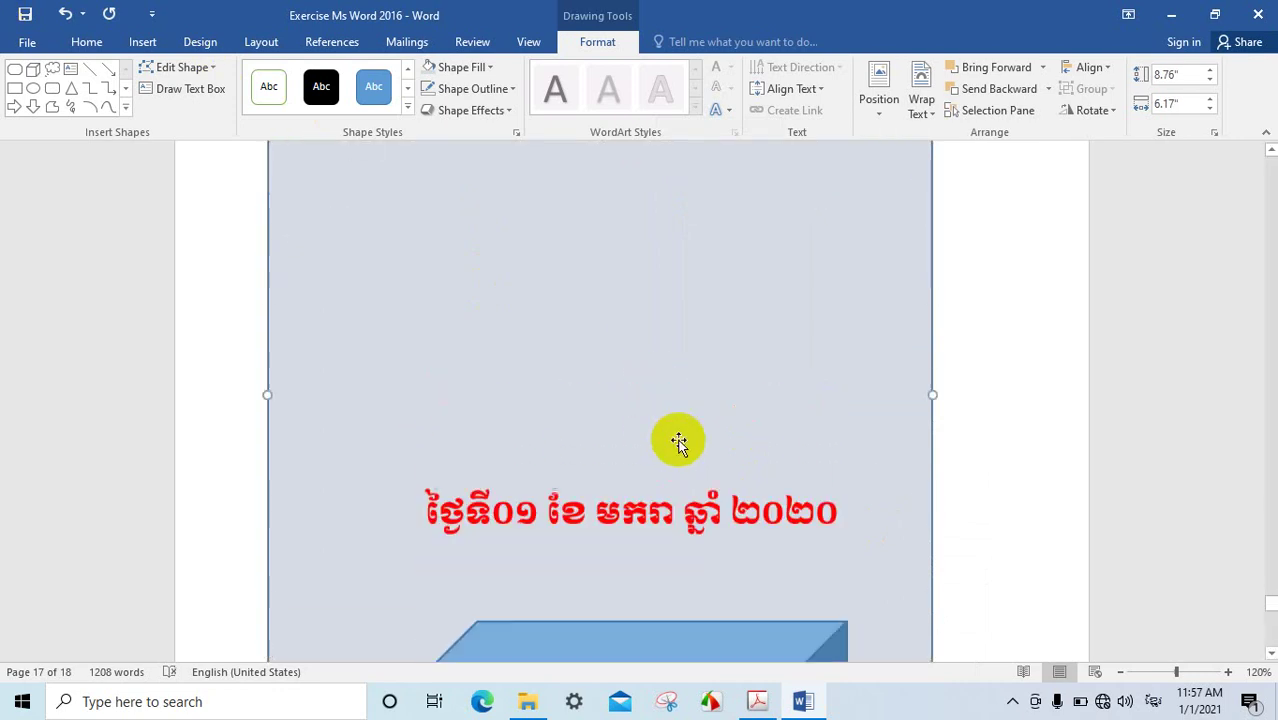
scroll(678, 442, up, 3)
scroll(678, 443, up, 3)
scroll(601, 326, down, 3)
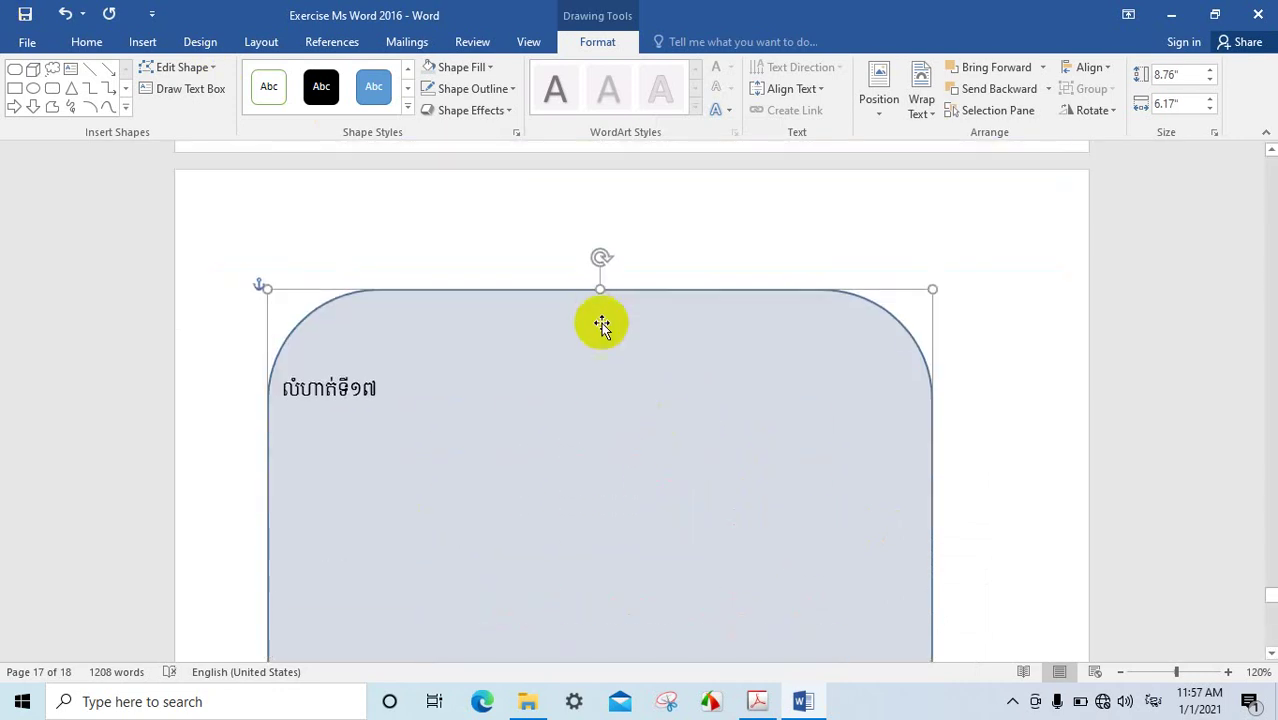
mouse_move(600, 290)
mouse_down()
mouse_move(597, 613)
mouse_move(571, 577)
mouse_up()
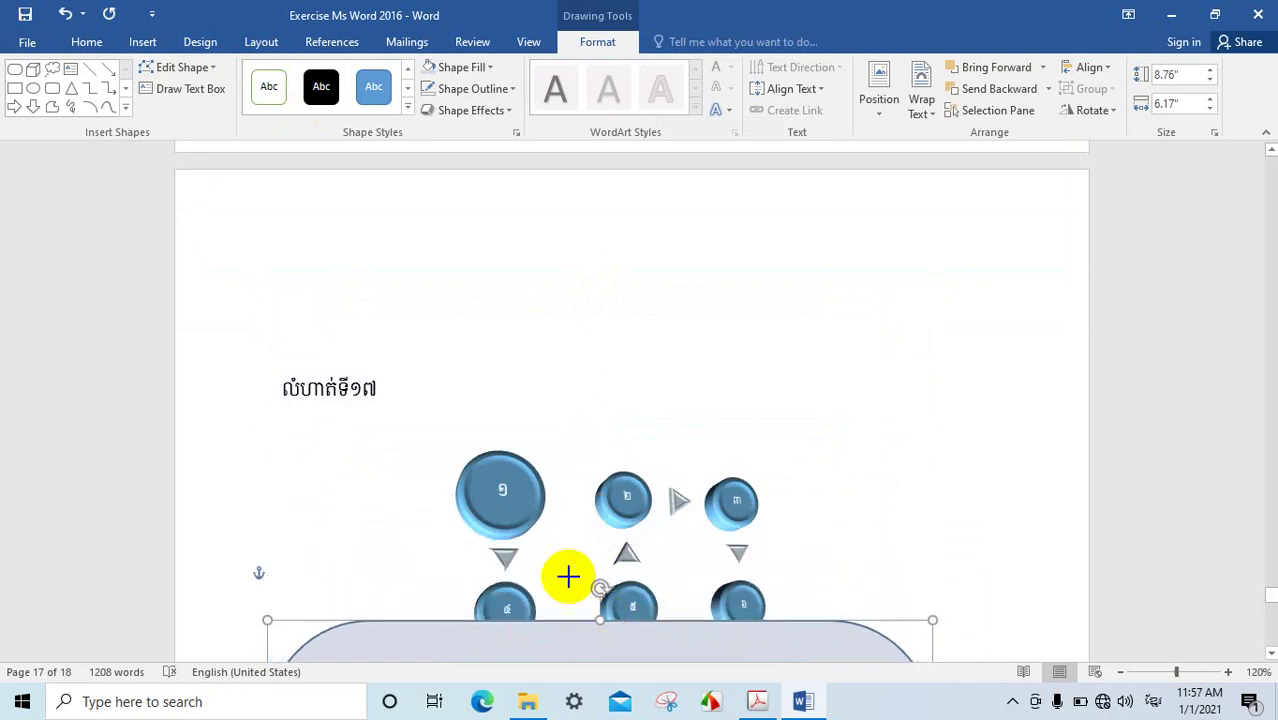
Set the circle diagram's wrapping to In Front of Text, then reselect the gray panel
scroll(509, 478, down, 5)
scroll(503, 283, up, 3)
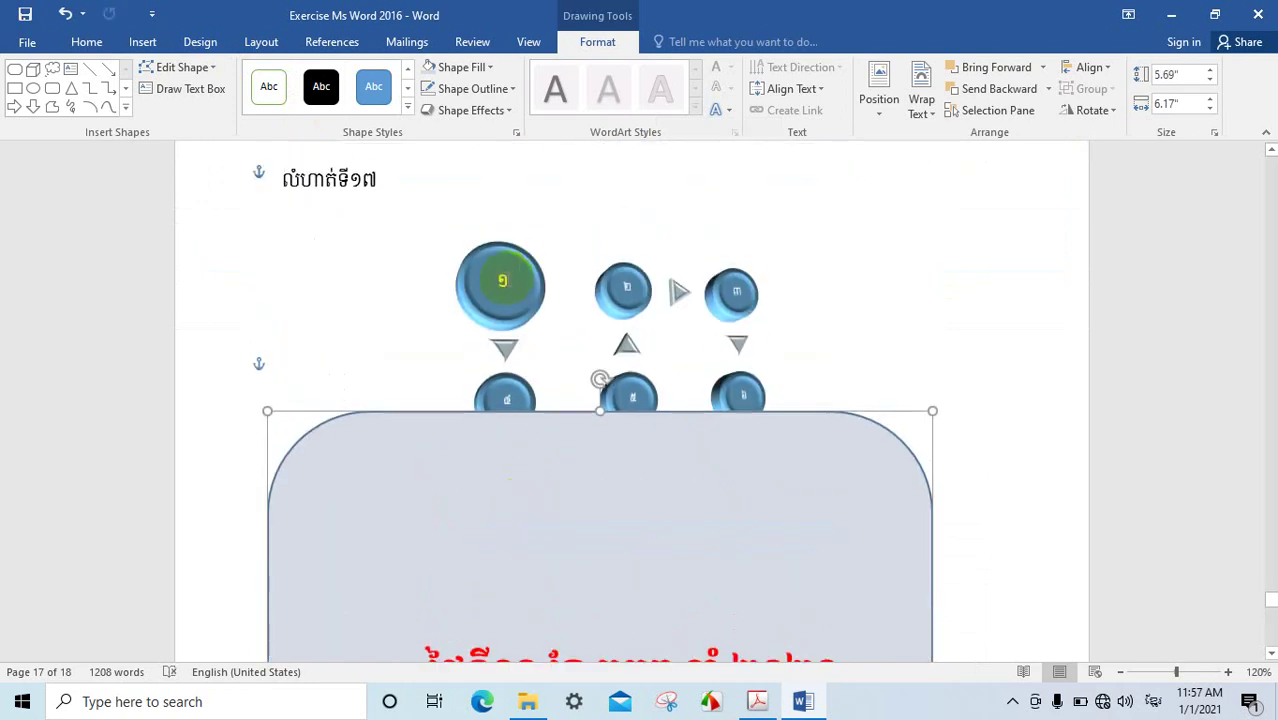
click(502, 280)
click(587, 218)
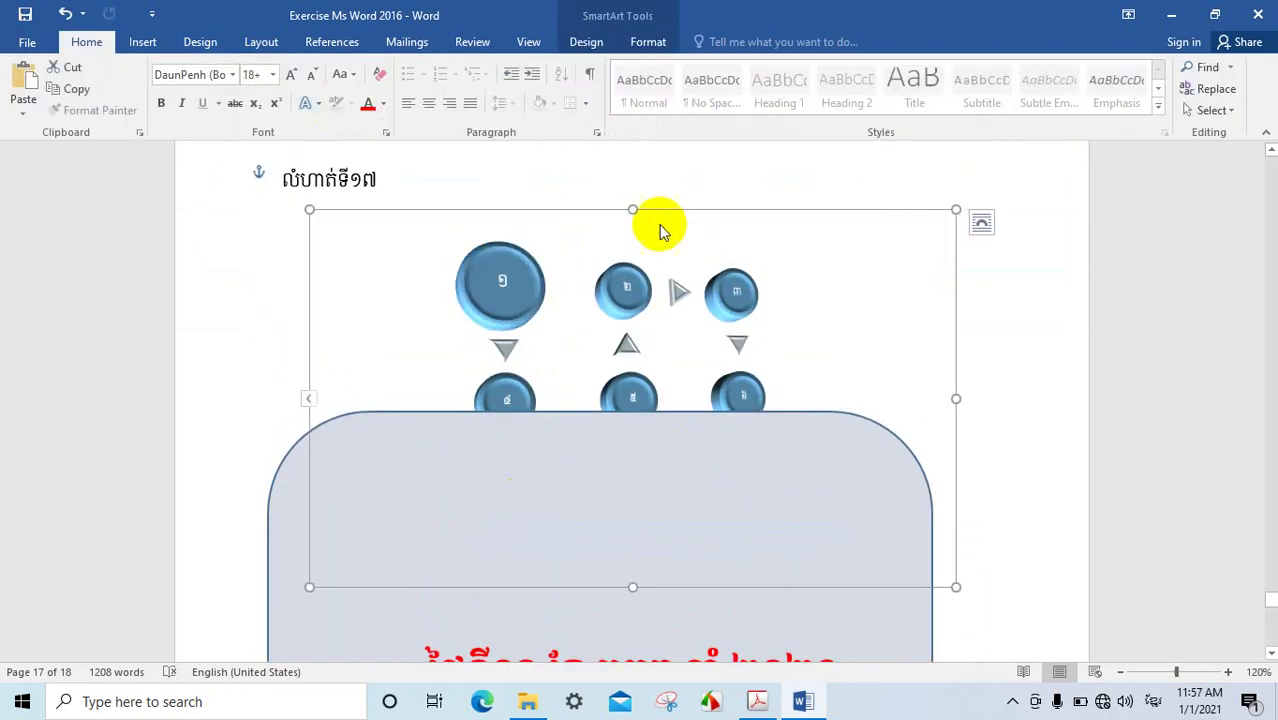
right_click(709, 211)
mouse_move(790, 458)
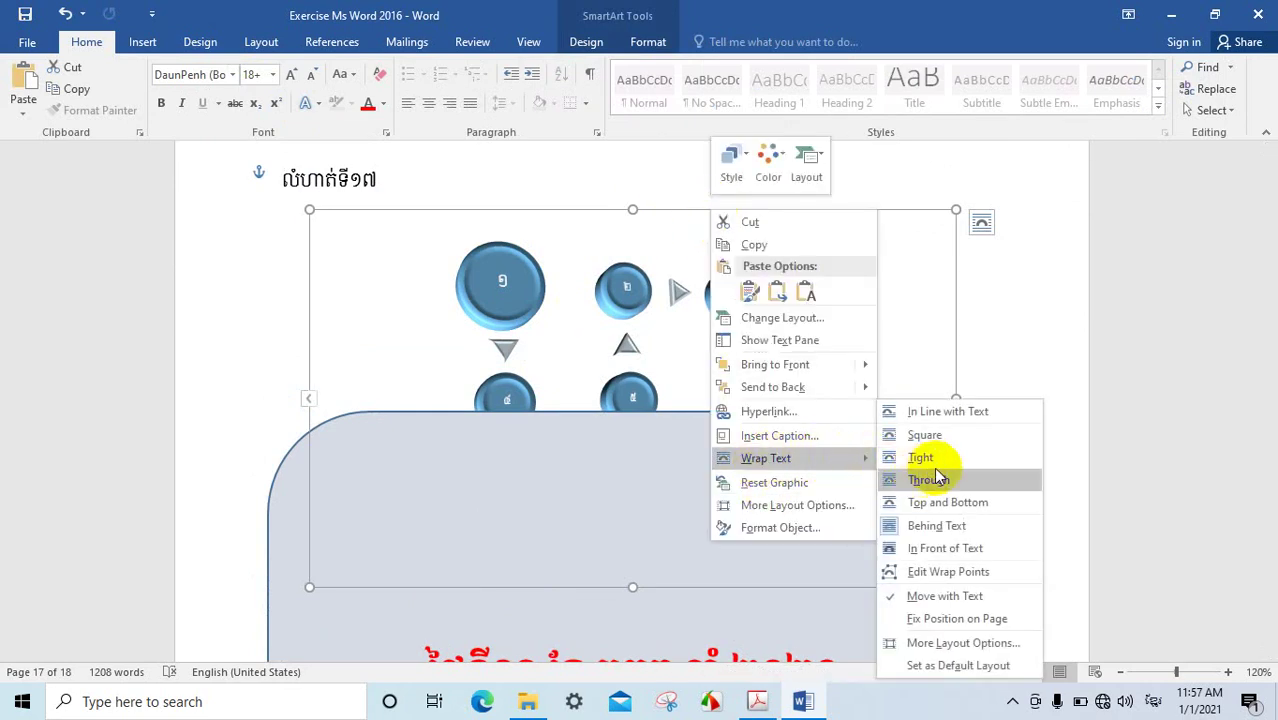
click(941, 549)
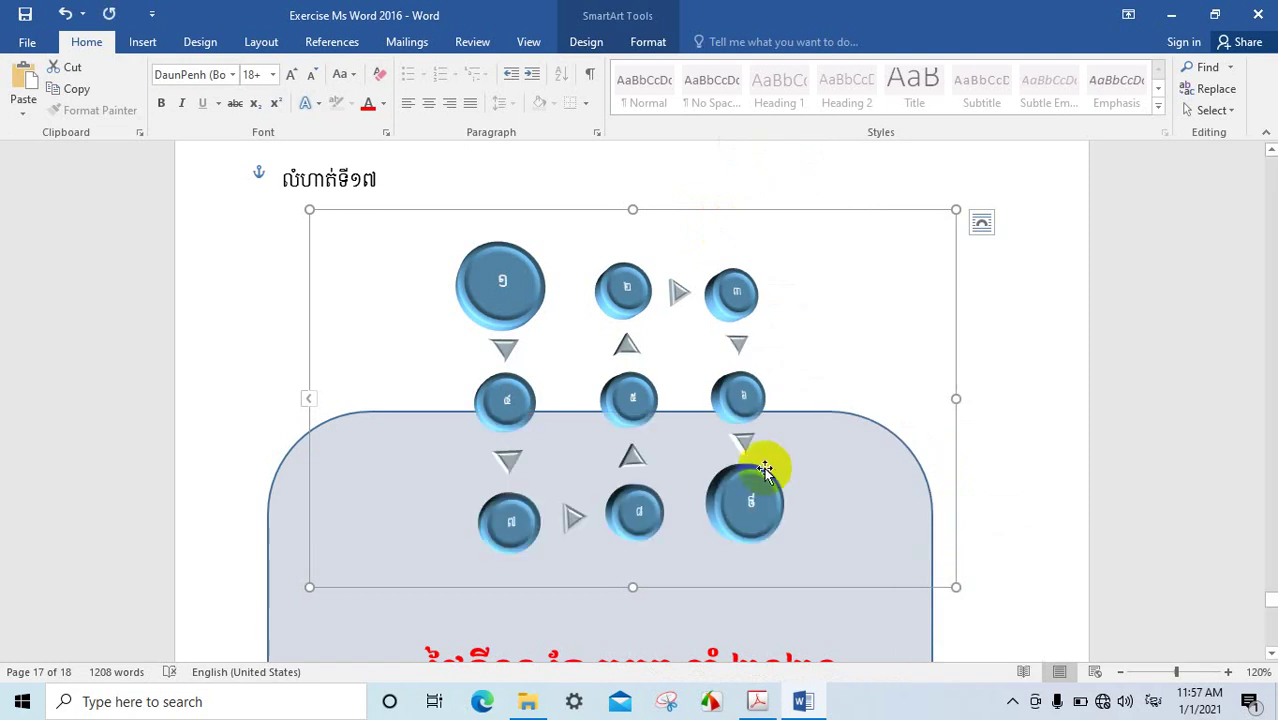
click(291, 543)
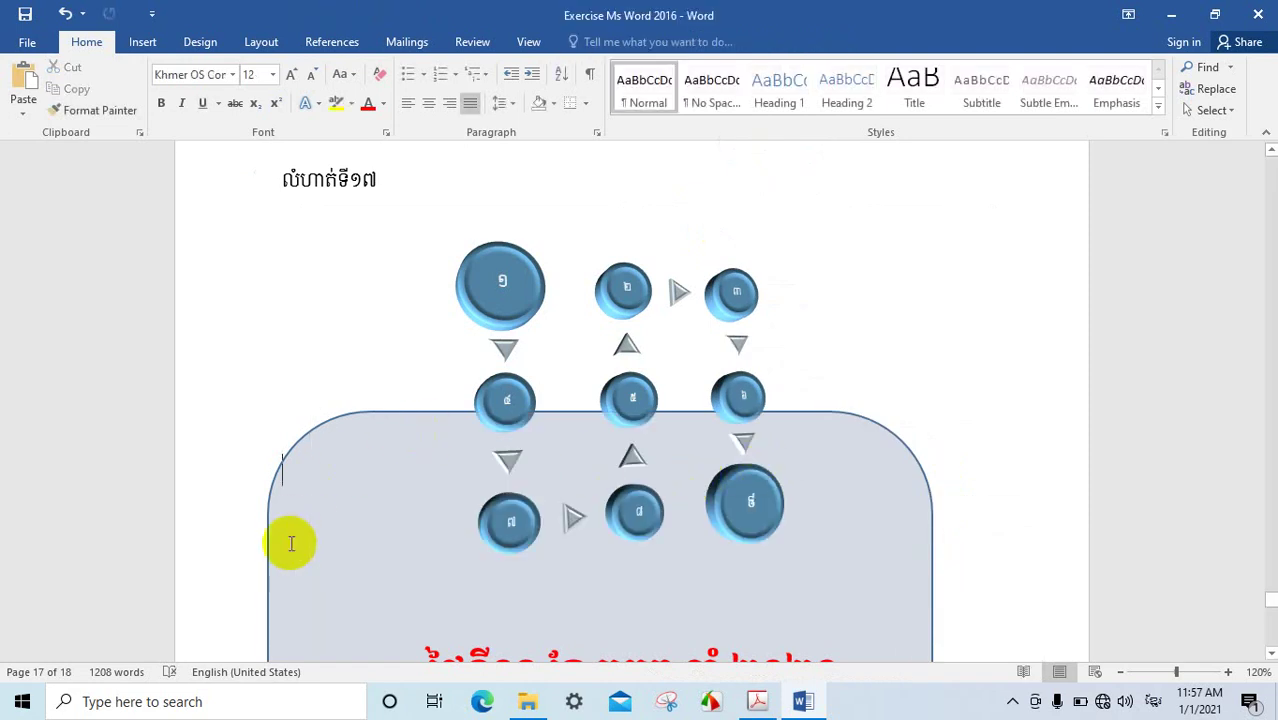
click(294, 522)
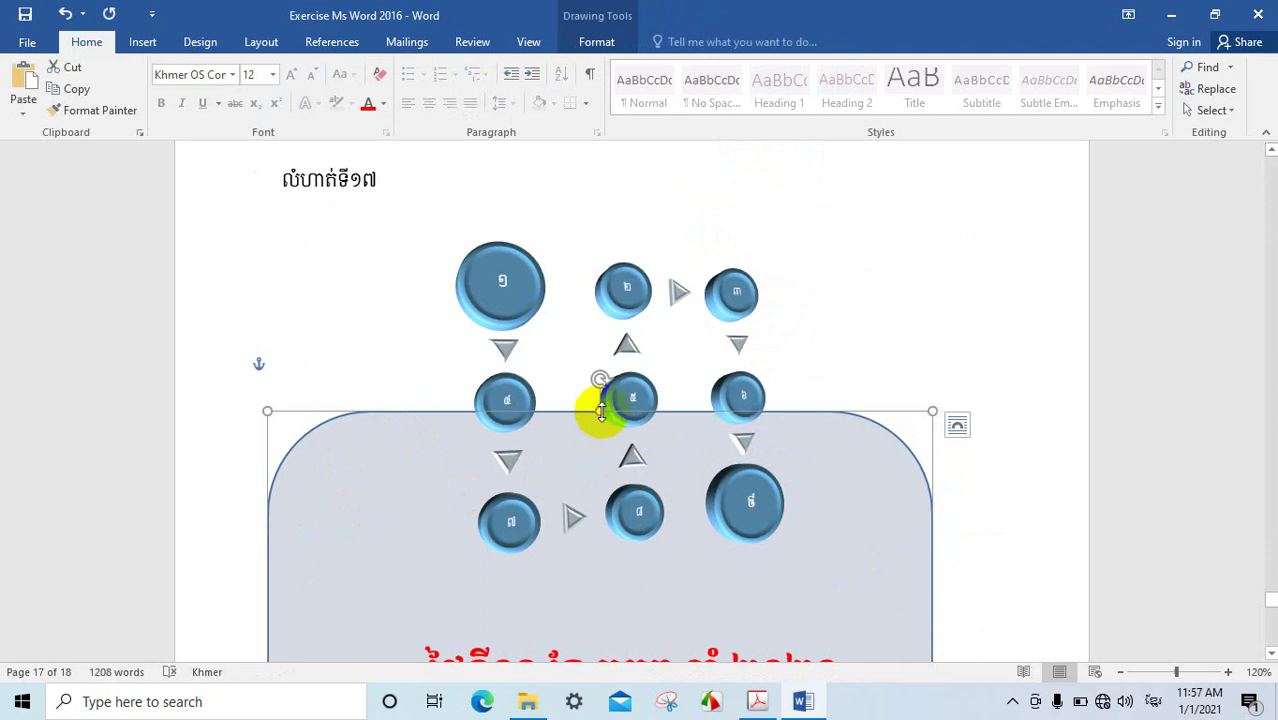
Stretch the gray panel's top edge toward the page top and extend its bottom below the cube
drag(600, 410, 591, 126)
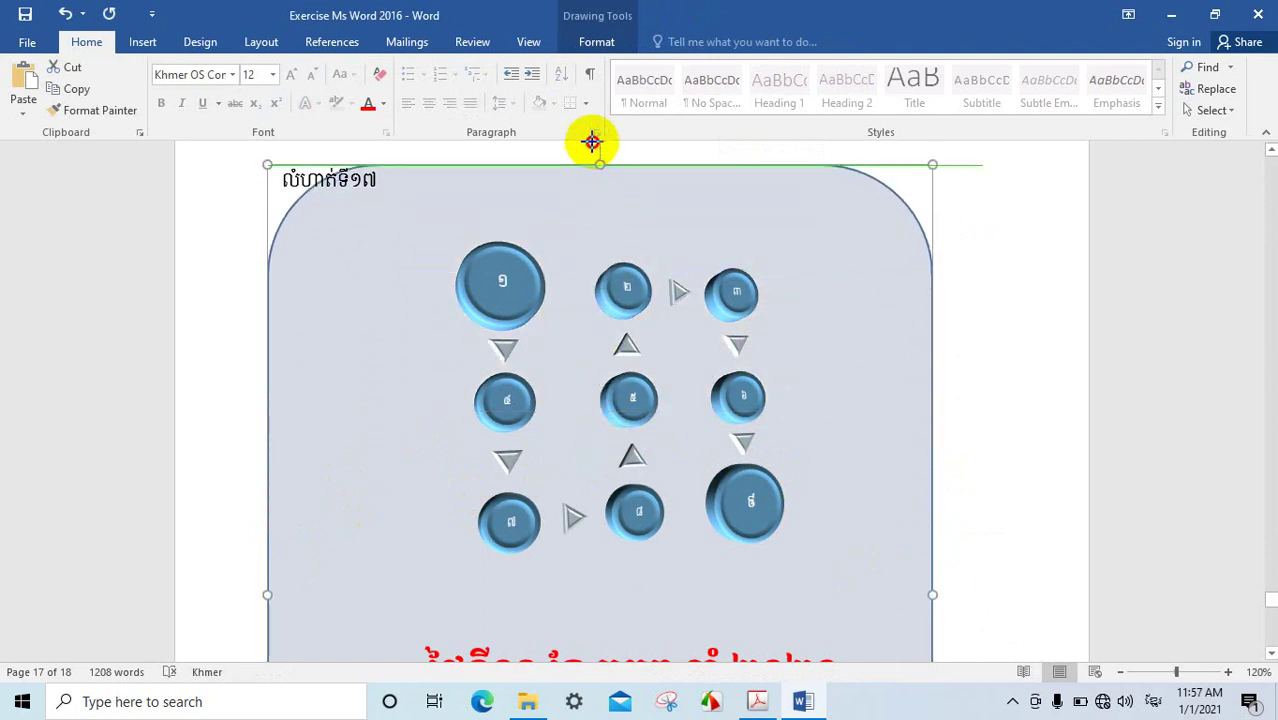
scroll(619, 298, up, 1)
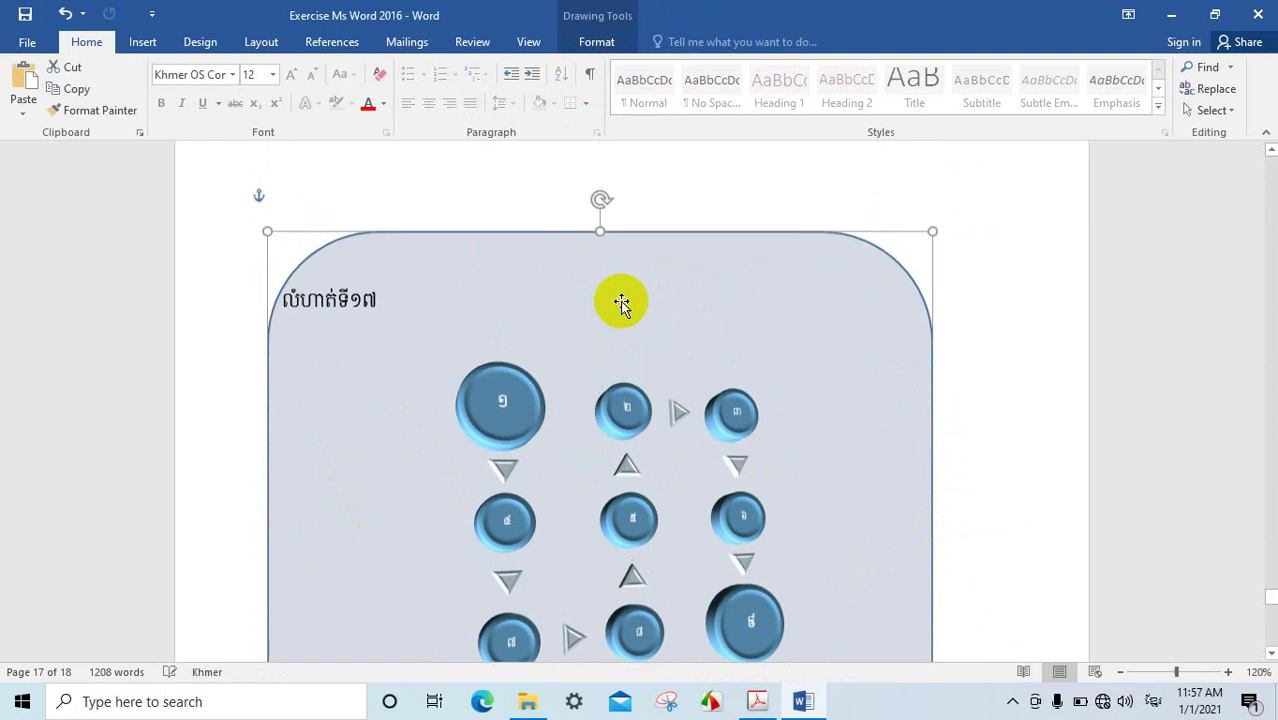
drag(600, 222, 599, 177)
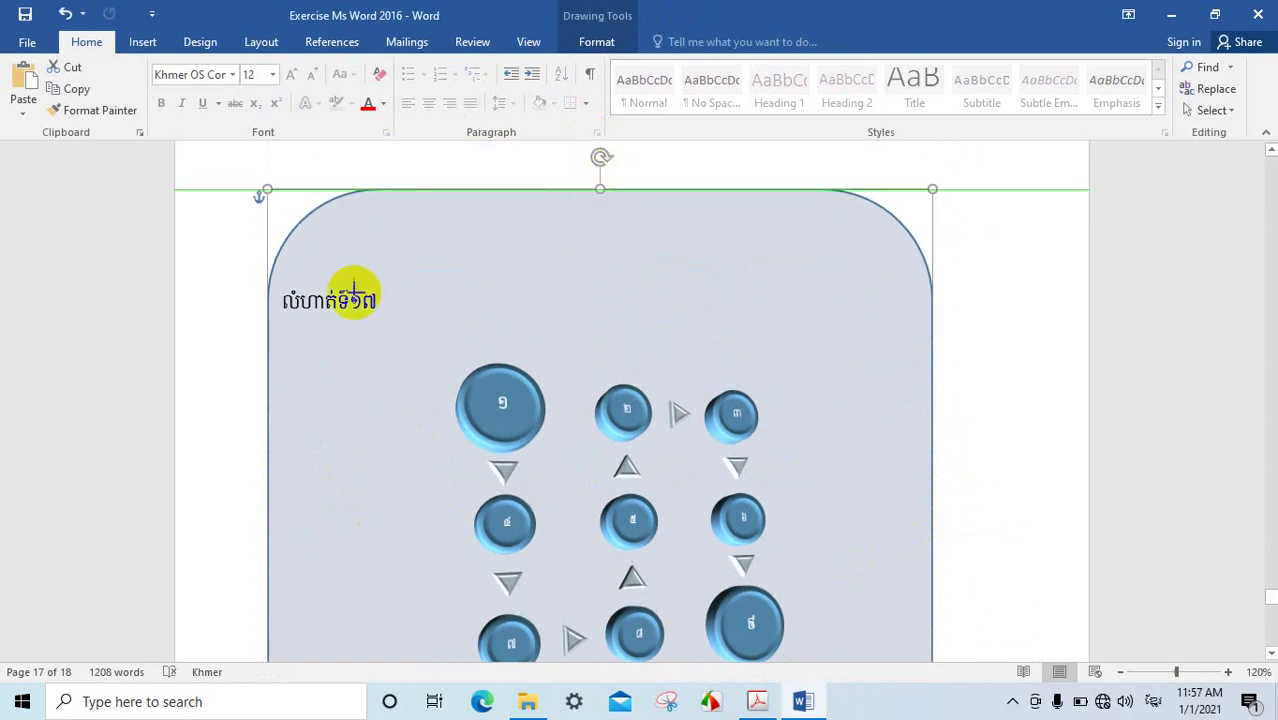
scroll(625, 415, down, 1)
scroll(632, 428, down, 2)
scroll(648, 428, down, 3)
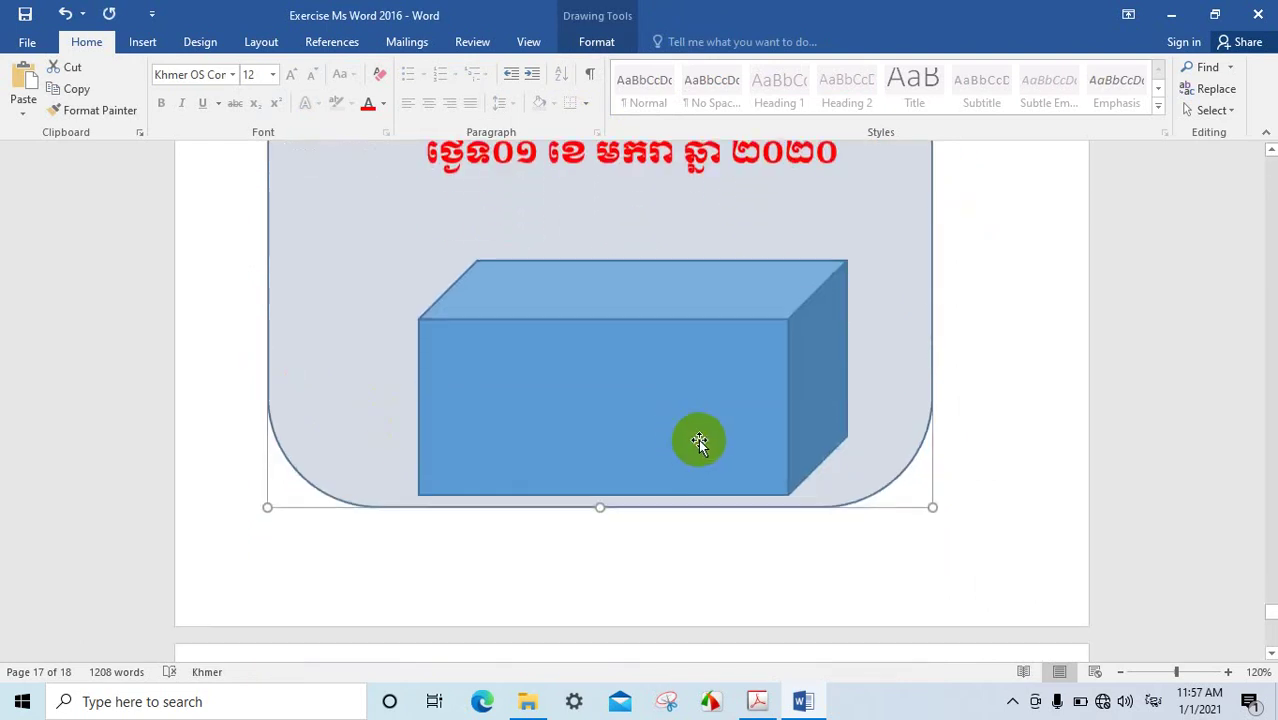
drag(601, 507, 599, 536)
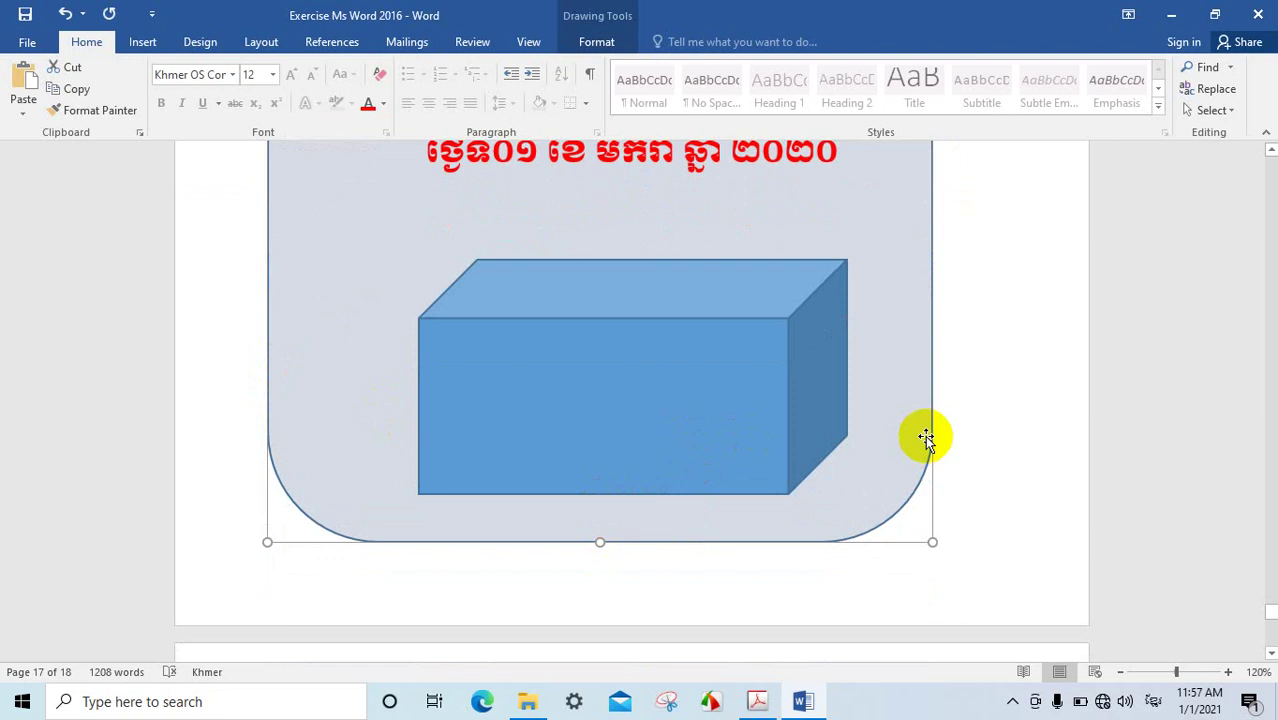
scroll(921, 434, up, 2)
scroll(926, 440, up, 3)
scroll(555, 420, up, 1)
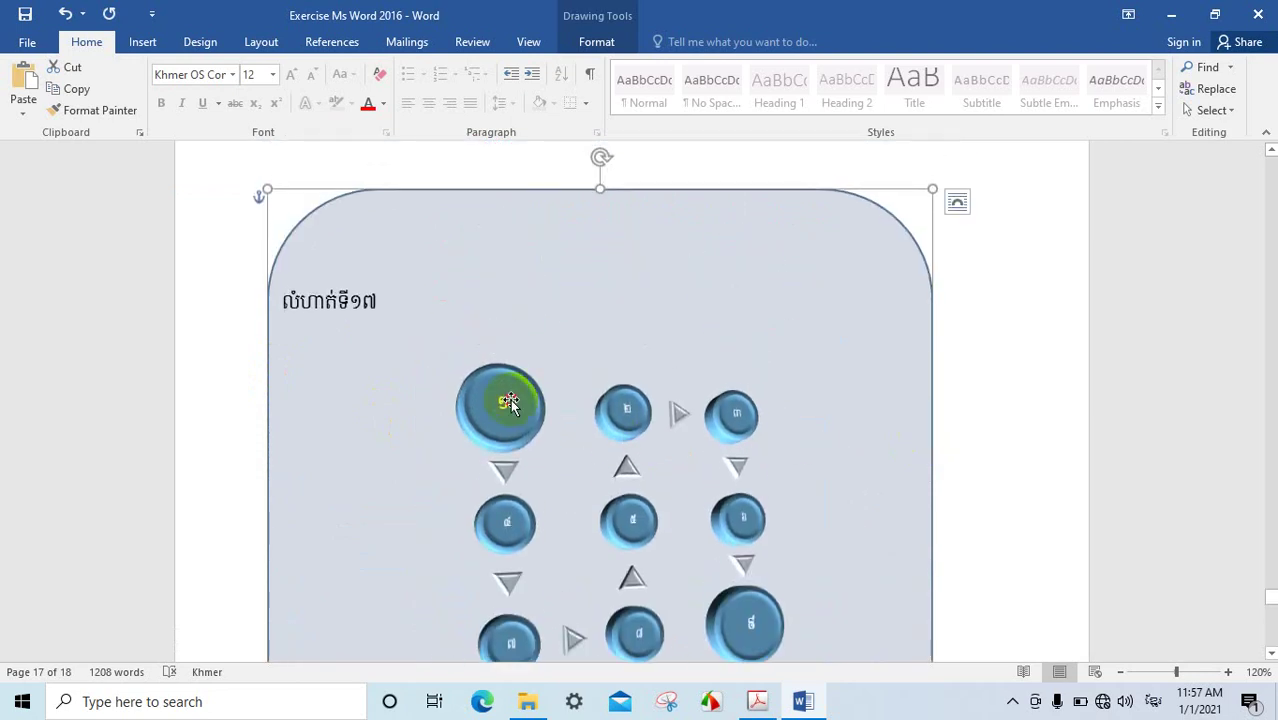
Move the circle diagram up slightly inside the panel and return to the text
click(509, 402)
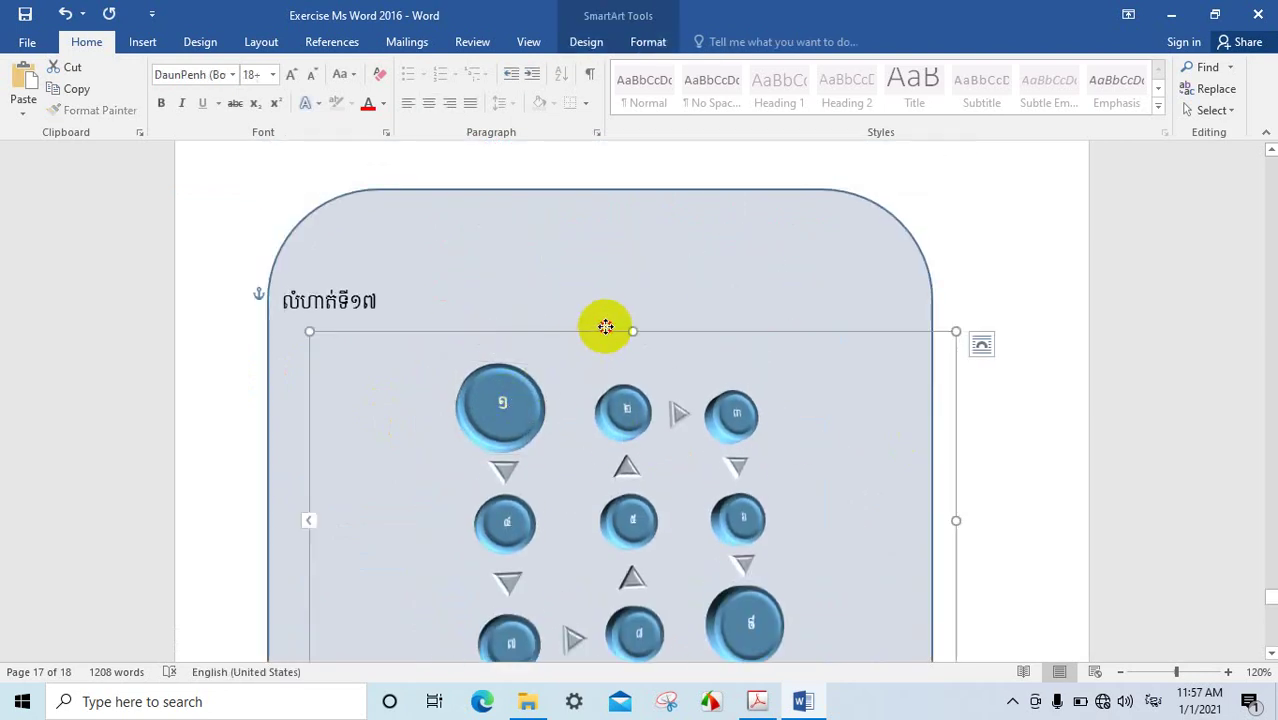
drag(603, 331, 597, 292)
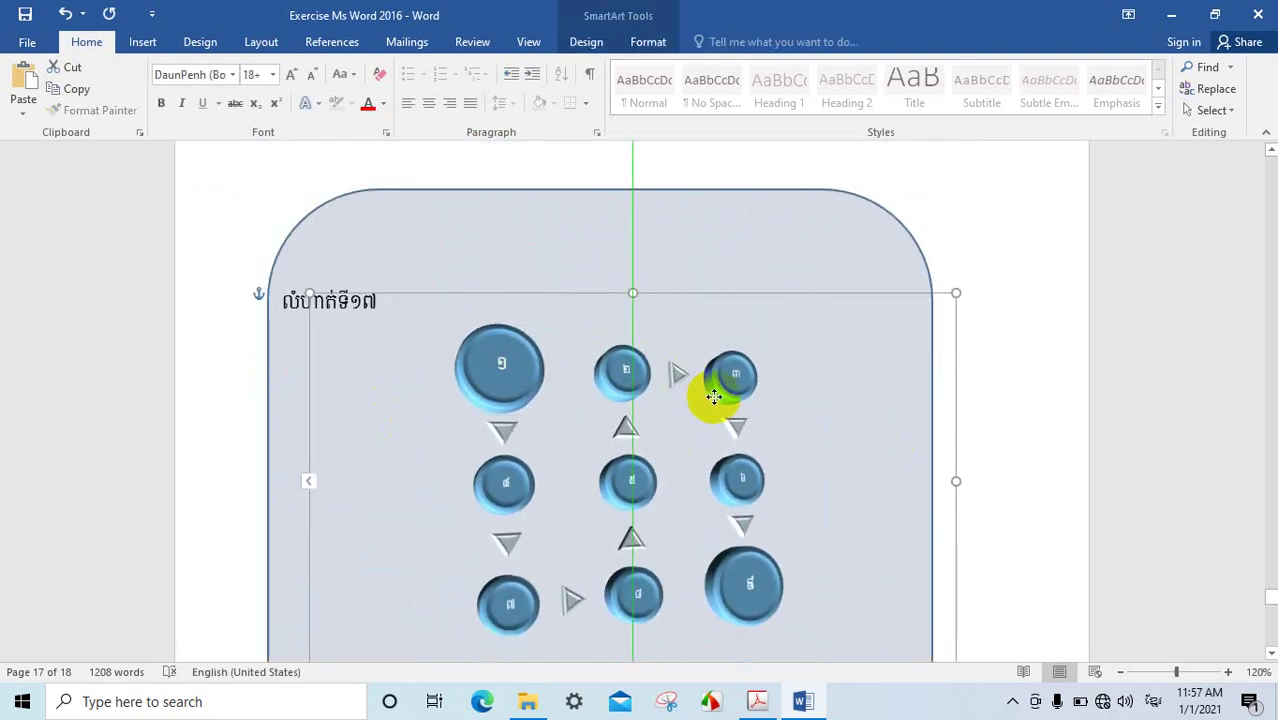
scroll(710, 400, down, 1)
scroll(776, 408, down, 1)
click(731, 466)
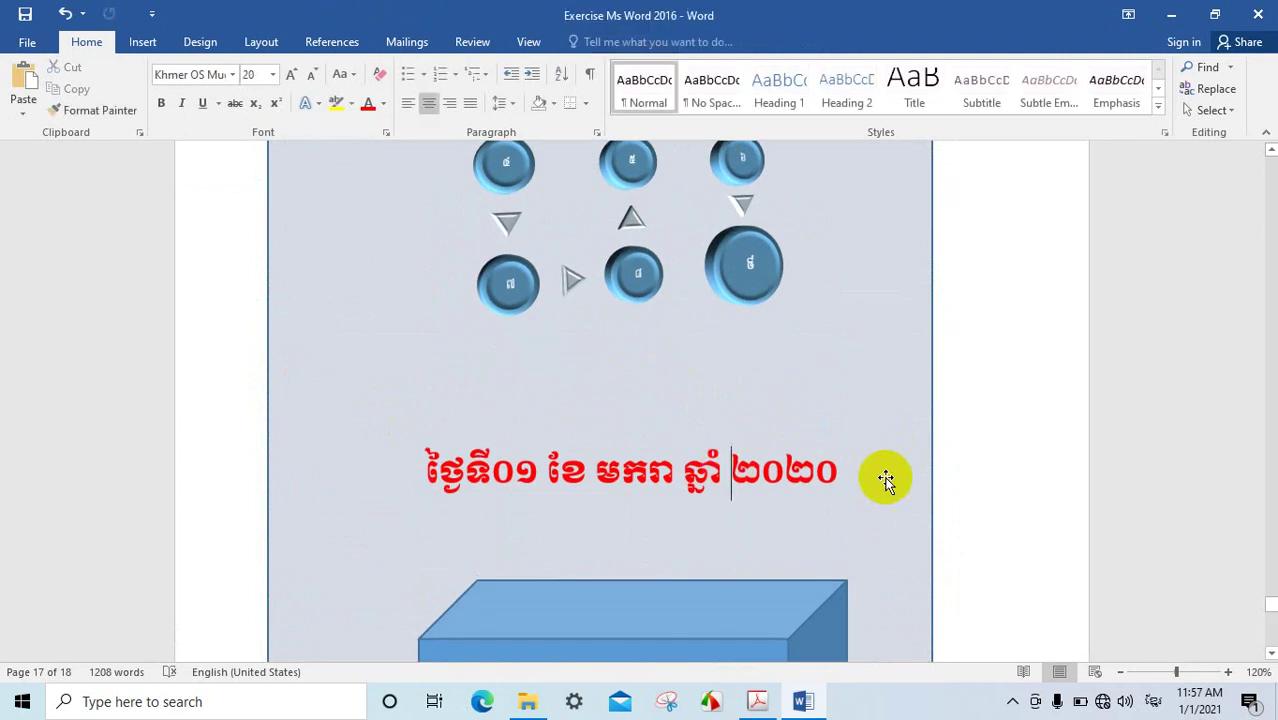
scroll(674, 415, up, 2)
Set the Word zoom to 50% and scroll down to the cube
click(1128, 672)
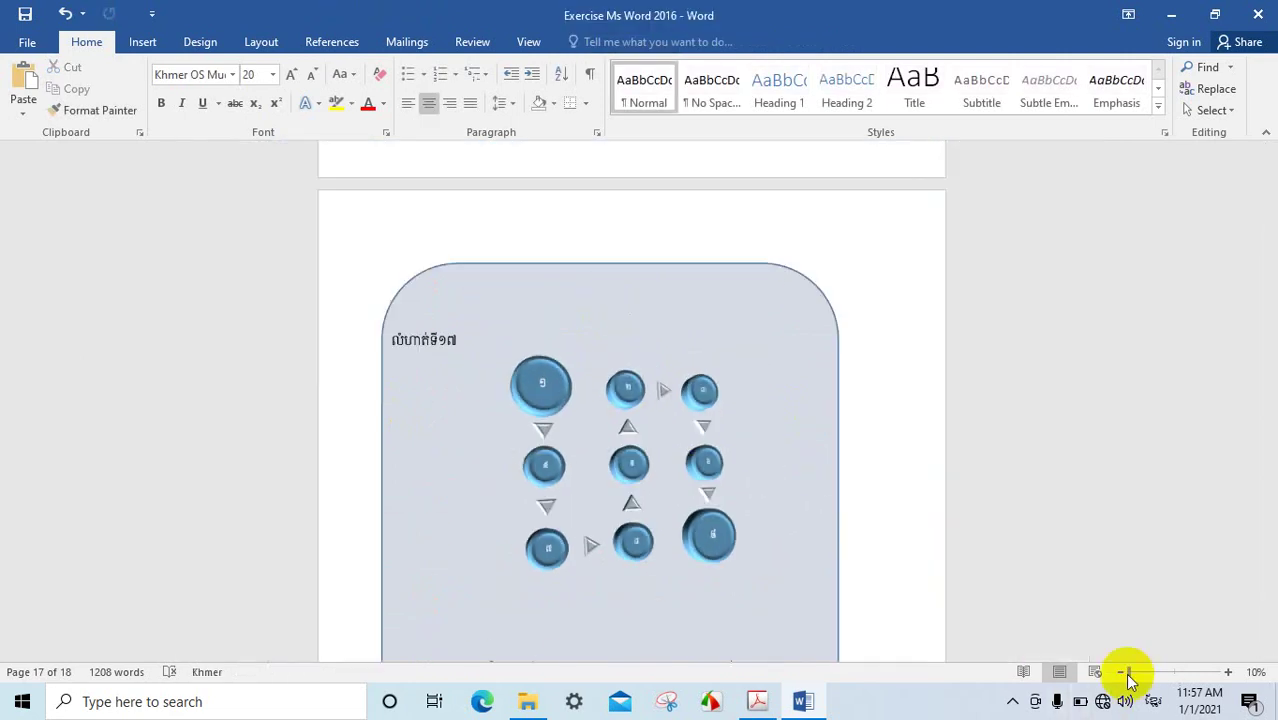
click(1228, 672)
click(1228, 672)
click(1228, 672)
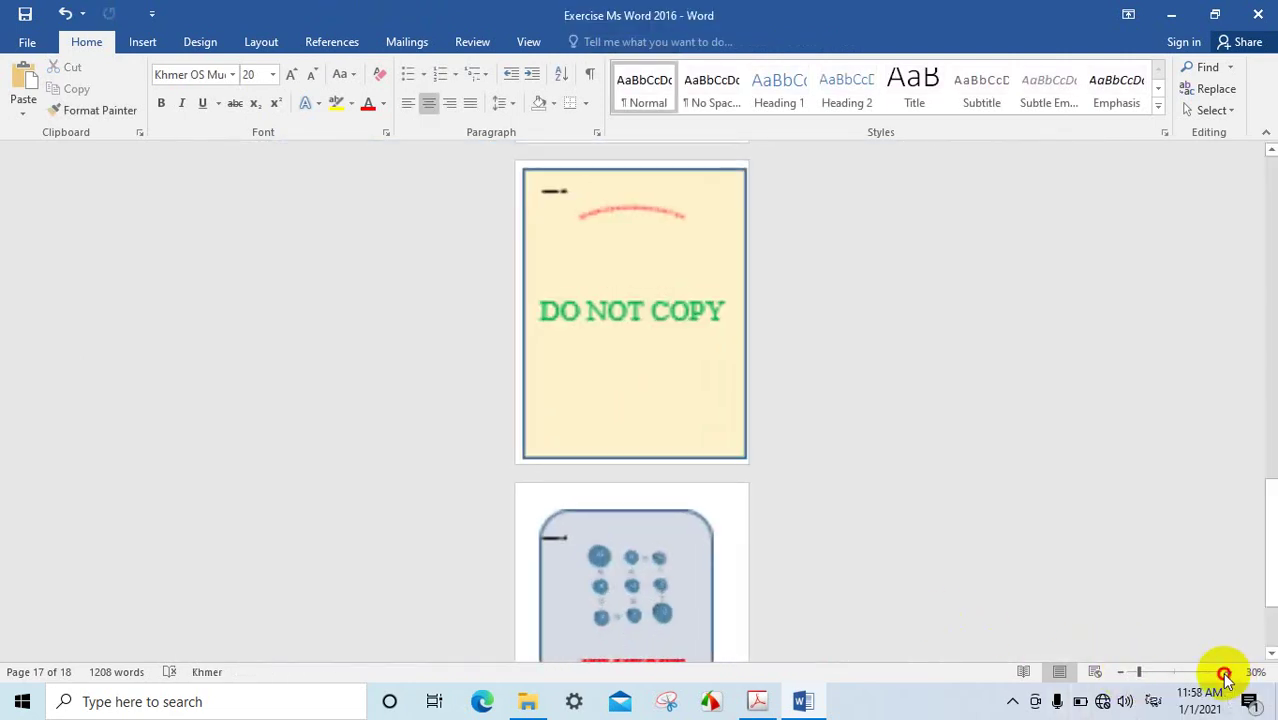
click(1228, 672)
scroll(760, 524, down, 2)
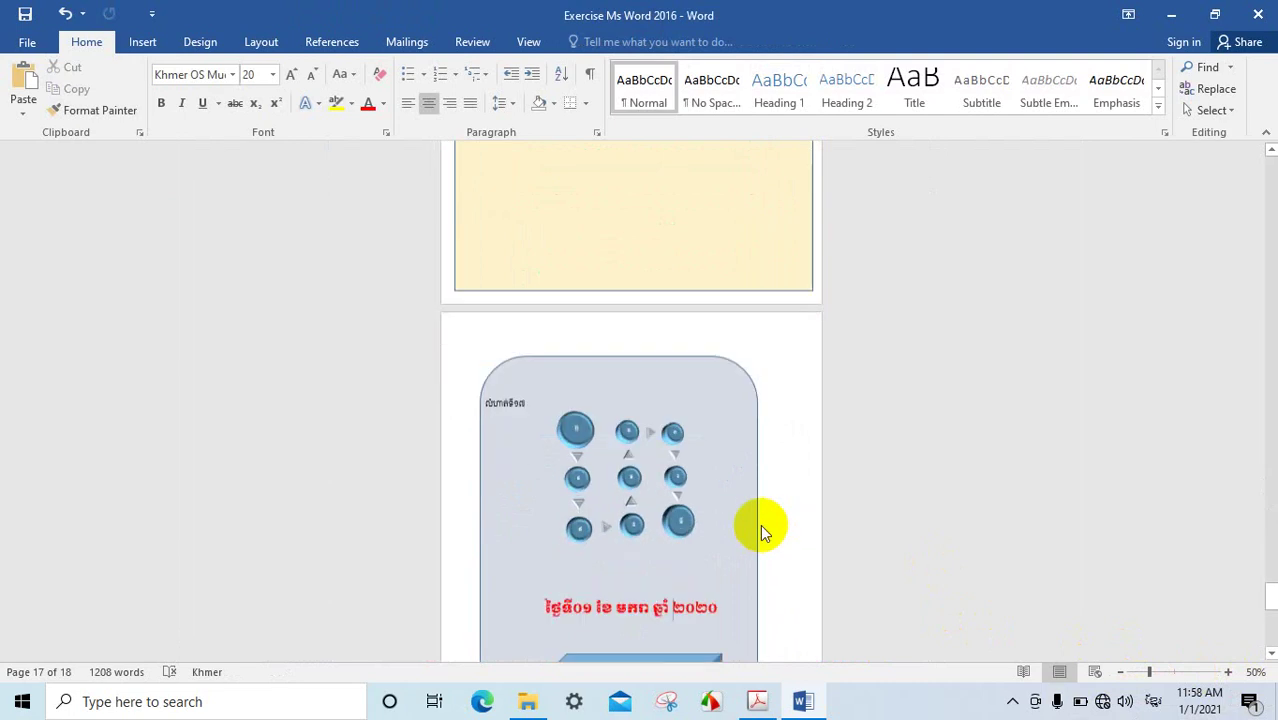
scroll(766, 523, down, 2)
scroll(749, 511, down, 2)
Nudge the blue cube left with the arrow keys to centre it under the date
click(657, 491)
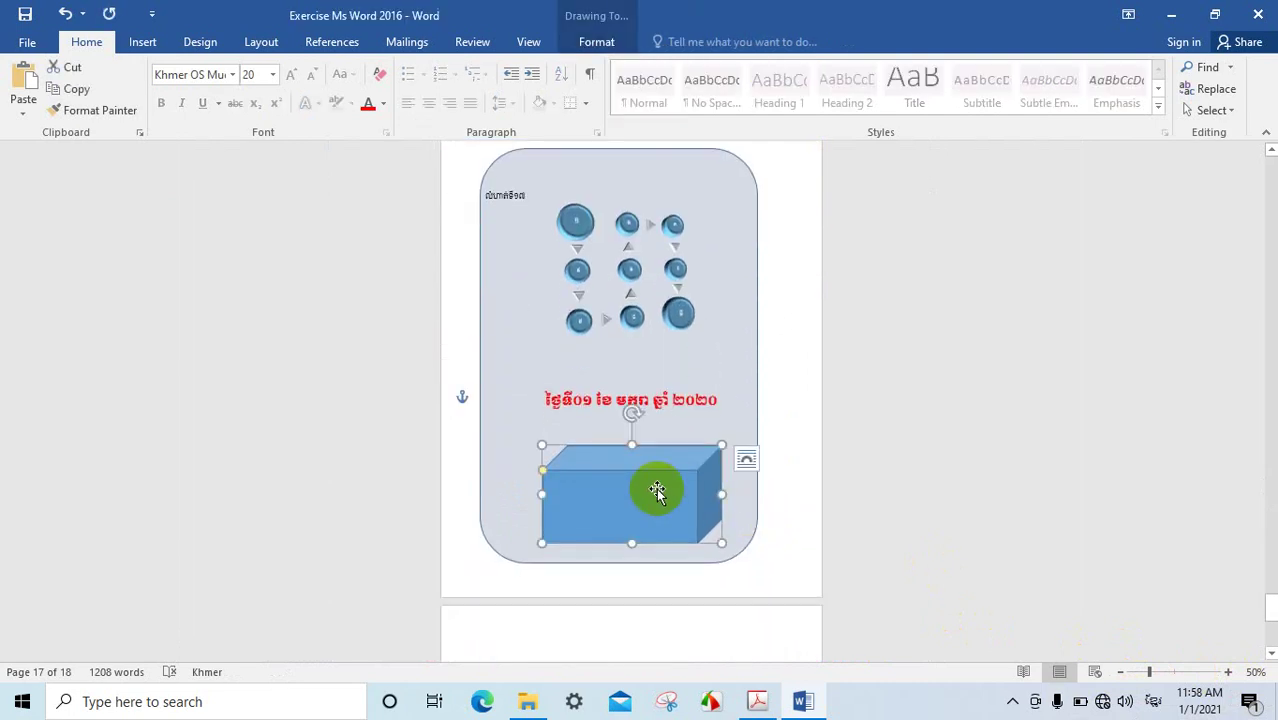
key(Left)
key(Left)
key(Left)
key(Left)
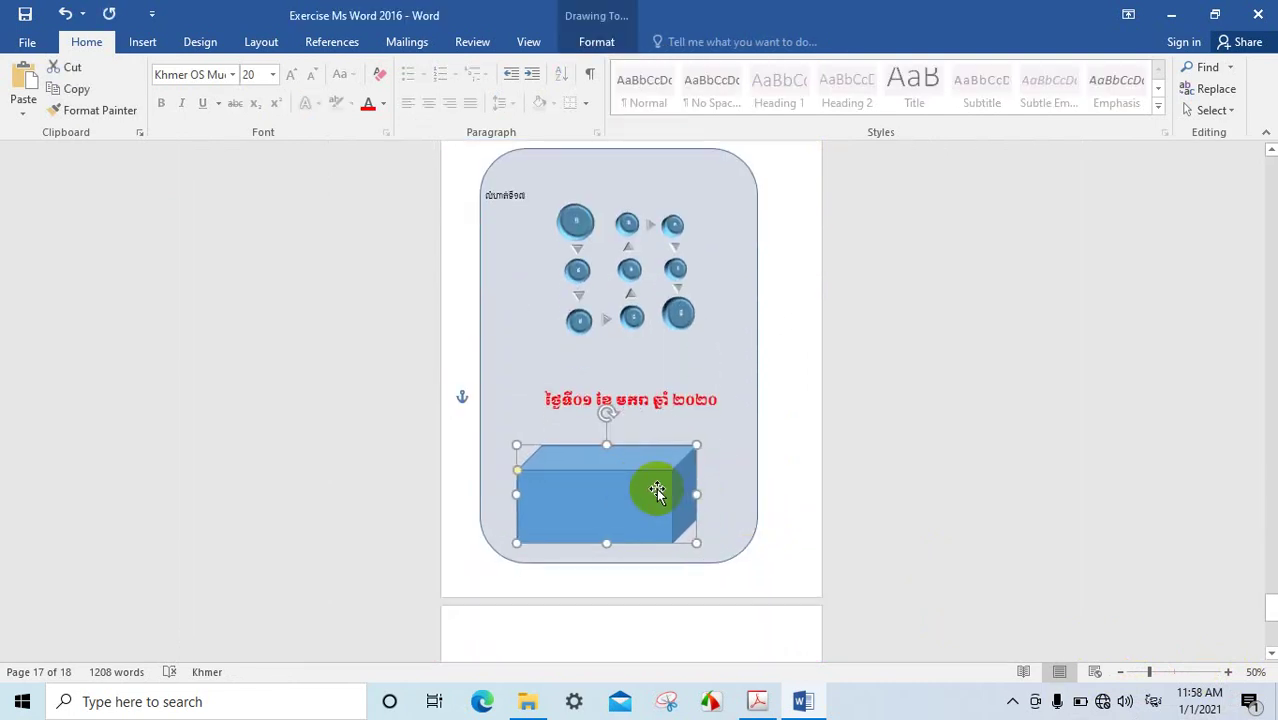
key(Left)
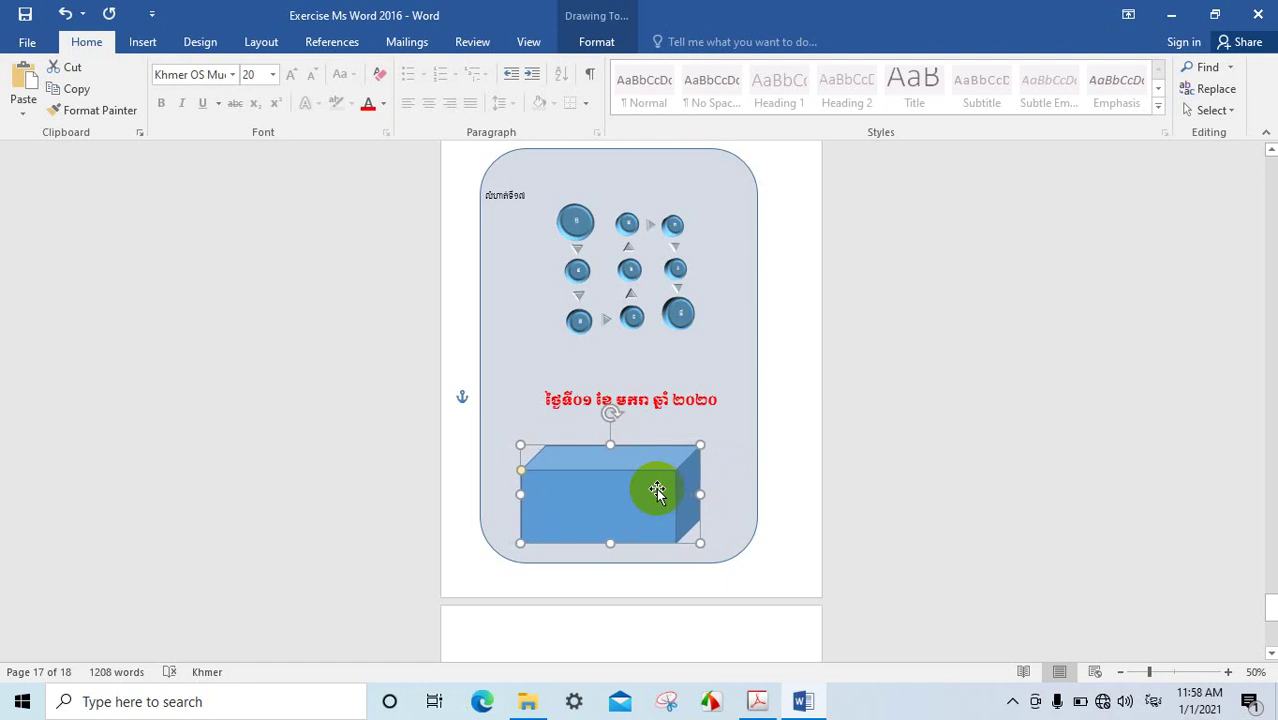
key(Right)
key(Right)
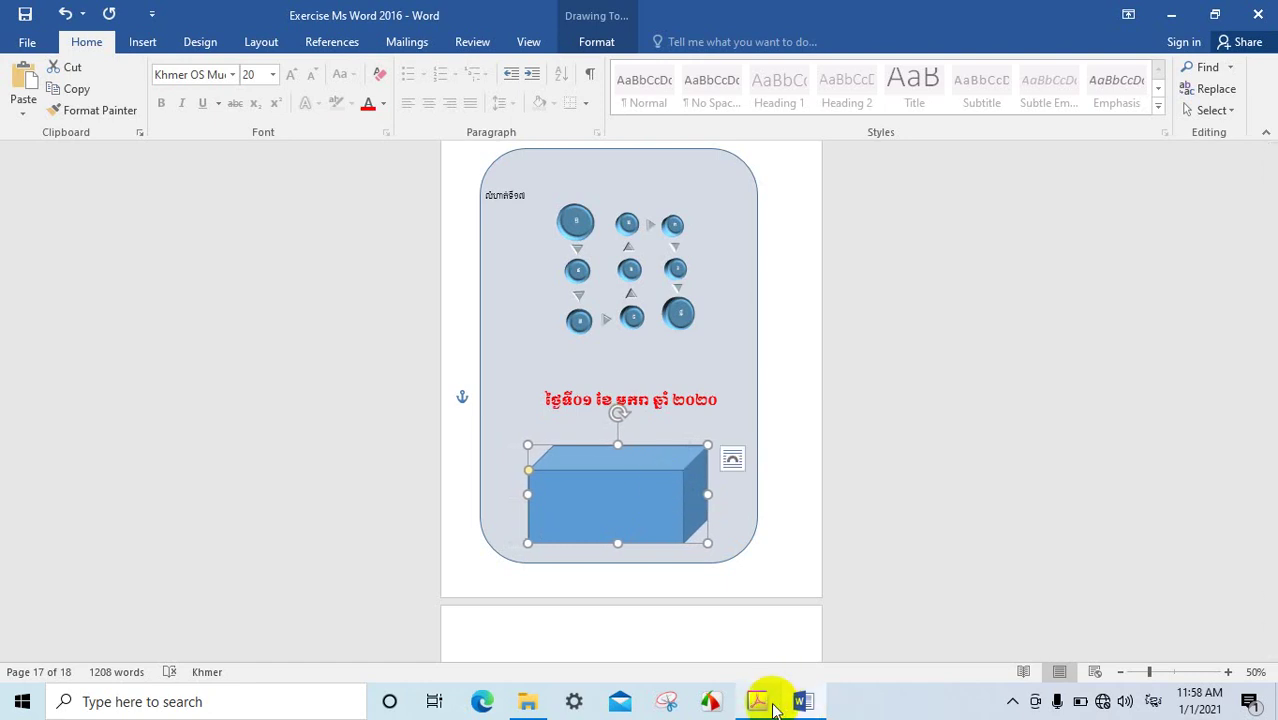
click(762, 703)
Compare against the cube example on page 69 of the reference PDF, then return to Word
scroll(807, 479, up, 10)
scroll(807, 474, up, 5)
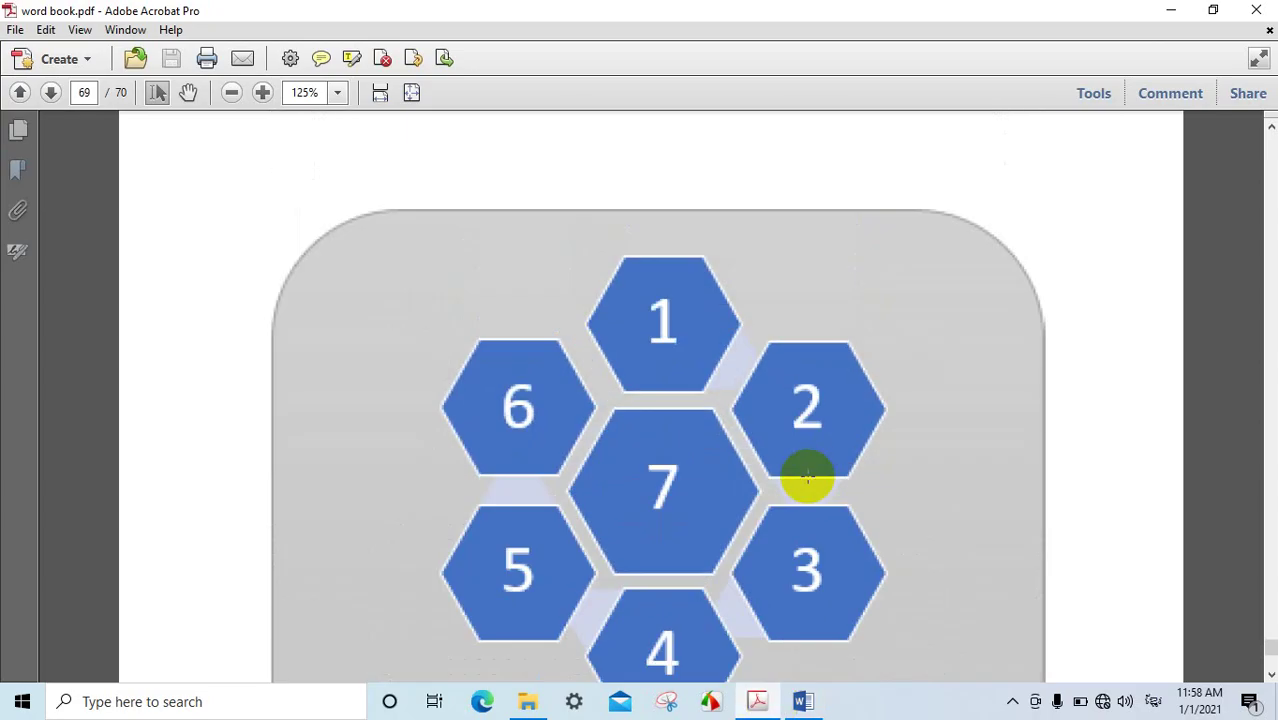
scroll(705, 410, down, 5)
scroll(712, 435, down, 8)
scroll(760, 445, down, 4)
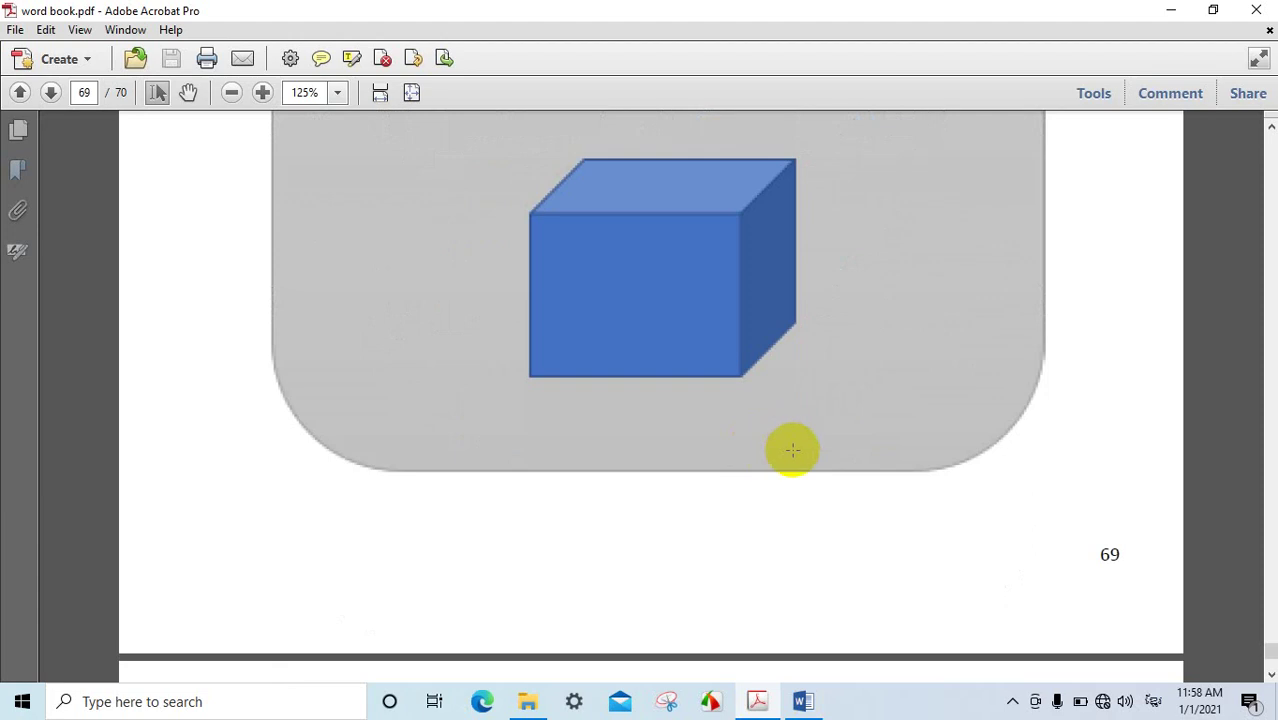
click(803, 702)
scroll(668, 480, up, 2)
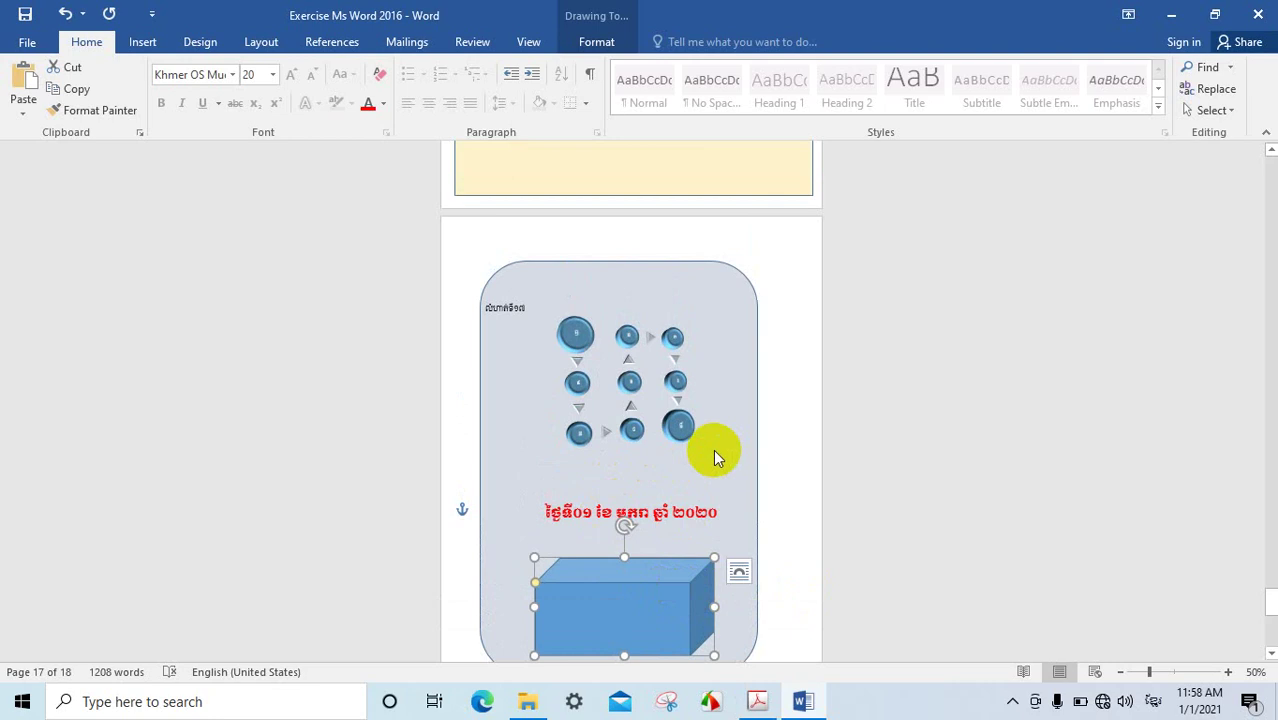
Zoom the exercise page back in to 110%
scroll(760, 520, down, 2)
click(1228, 672)
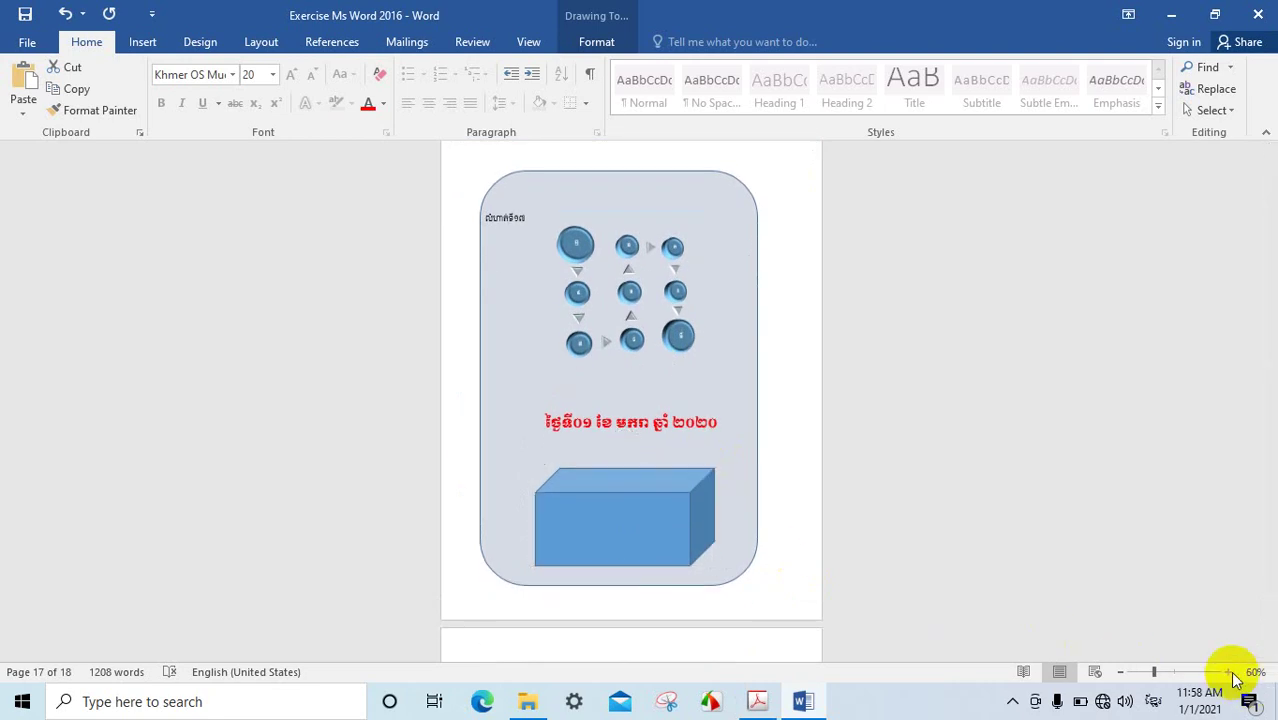
click(1228, 672)
click(1228, 672)
click(1228, 672)
click(1229, 672)
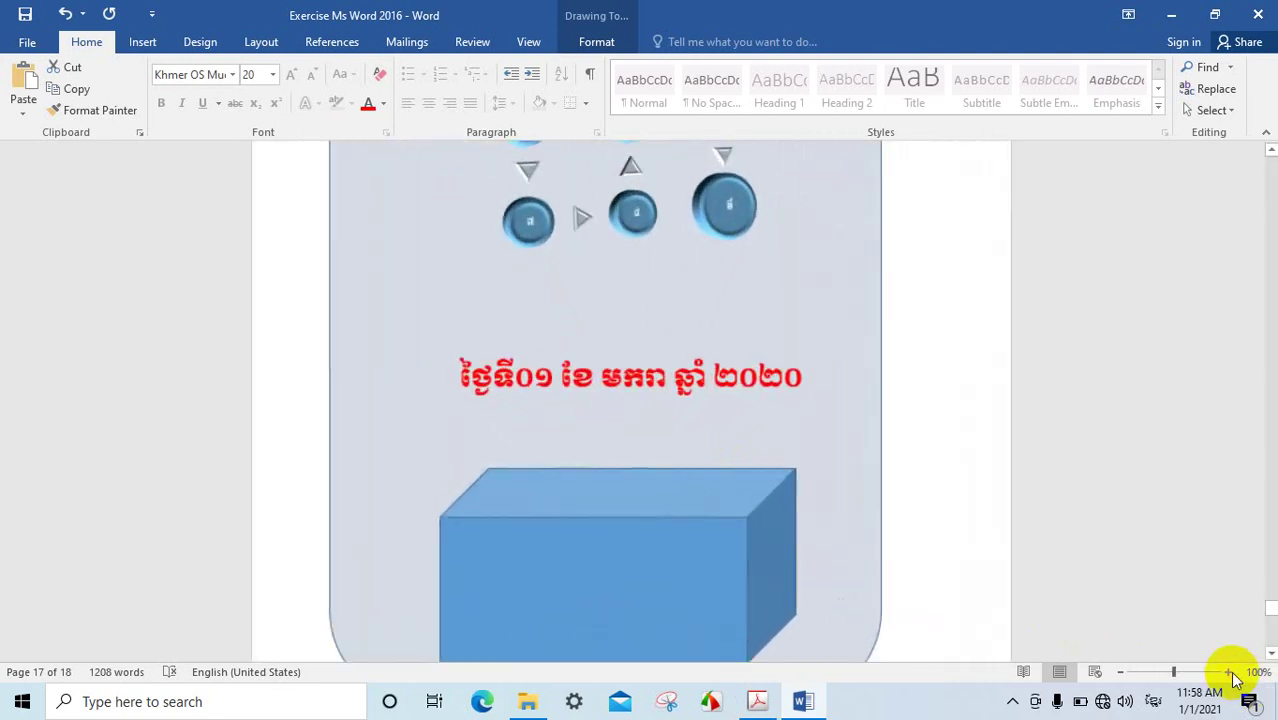
click(1229, 672)
drag(1270, 612, 1170, 588)
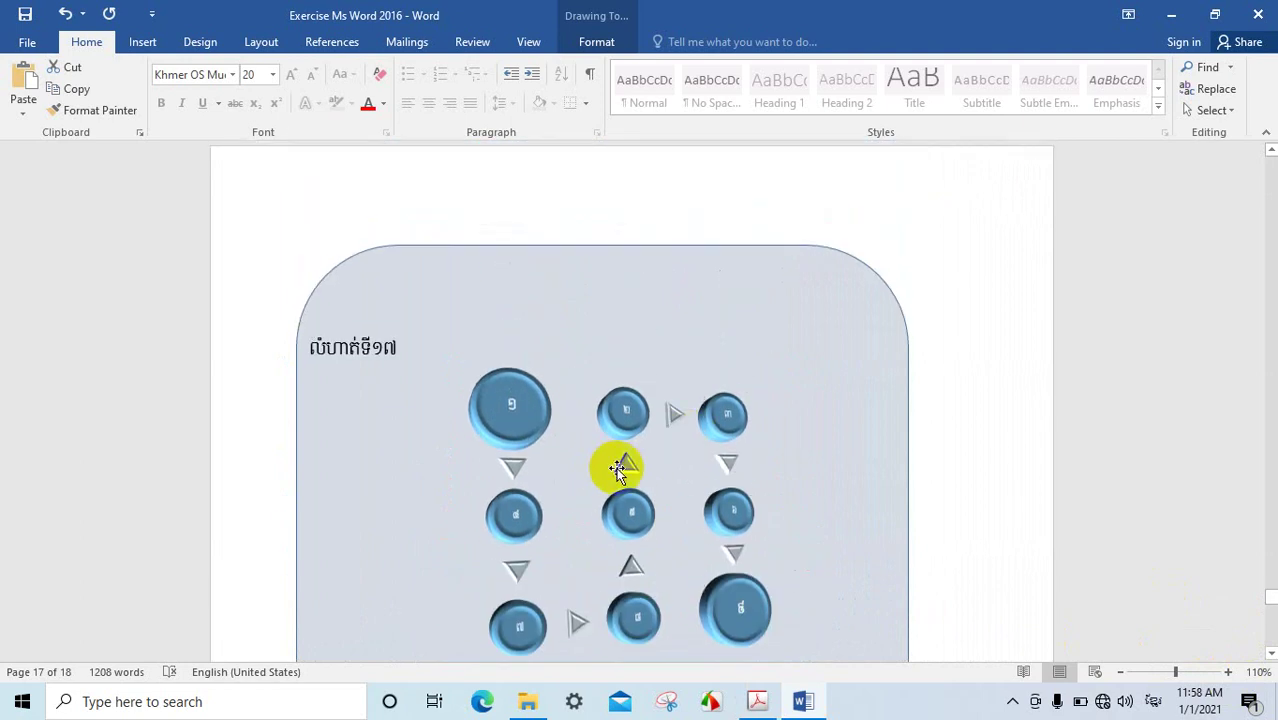
Check the reference PDF's final page 70 in Acrobat
scroll(640, 540, down, 5)
scroll(720, 680, down, 2)
click(757, 701)
scroll(858, 536, down, 3)
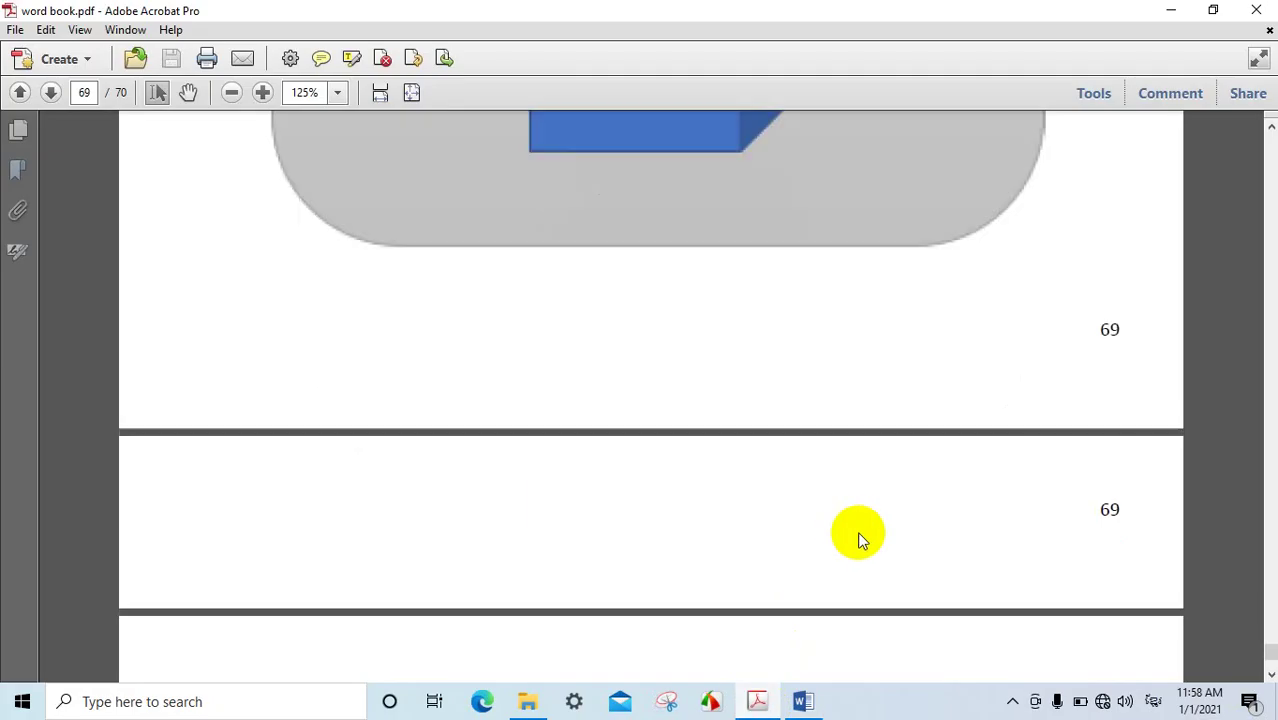
scroll(858, 536, down, 3)
scroll(858, 536, down, 3)
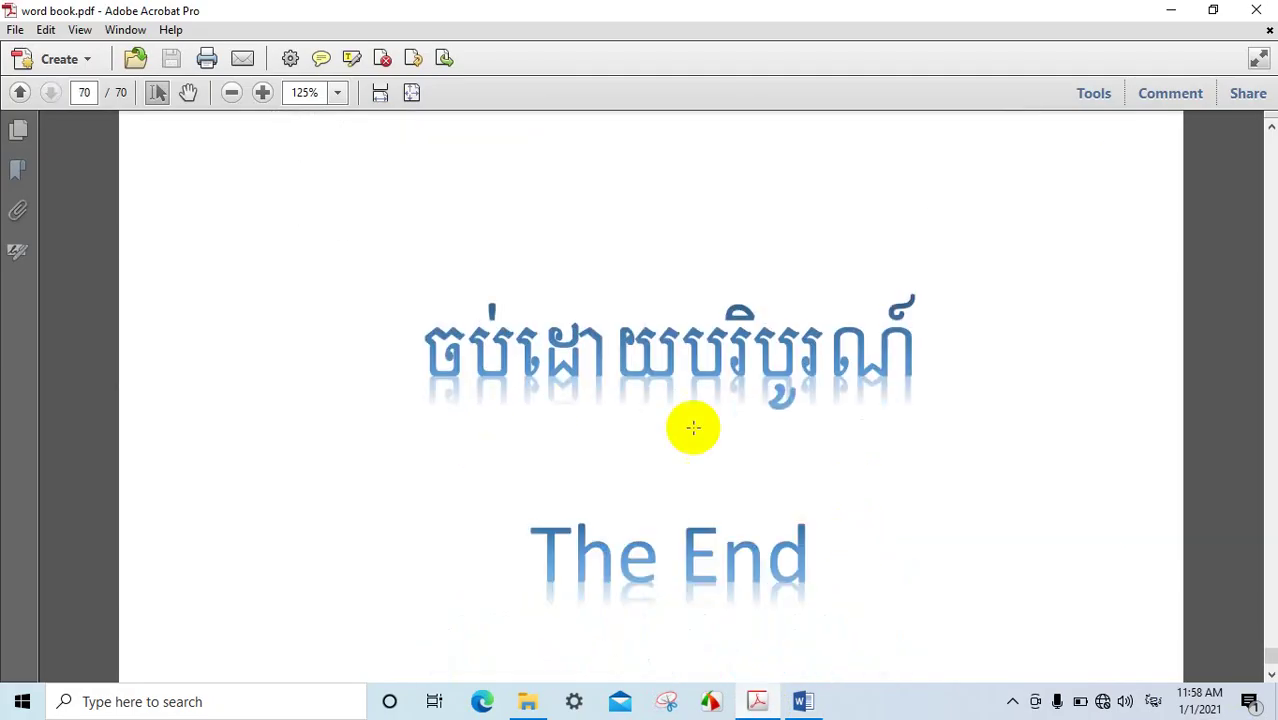
click(802, 701)
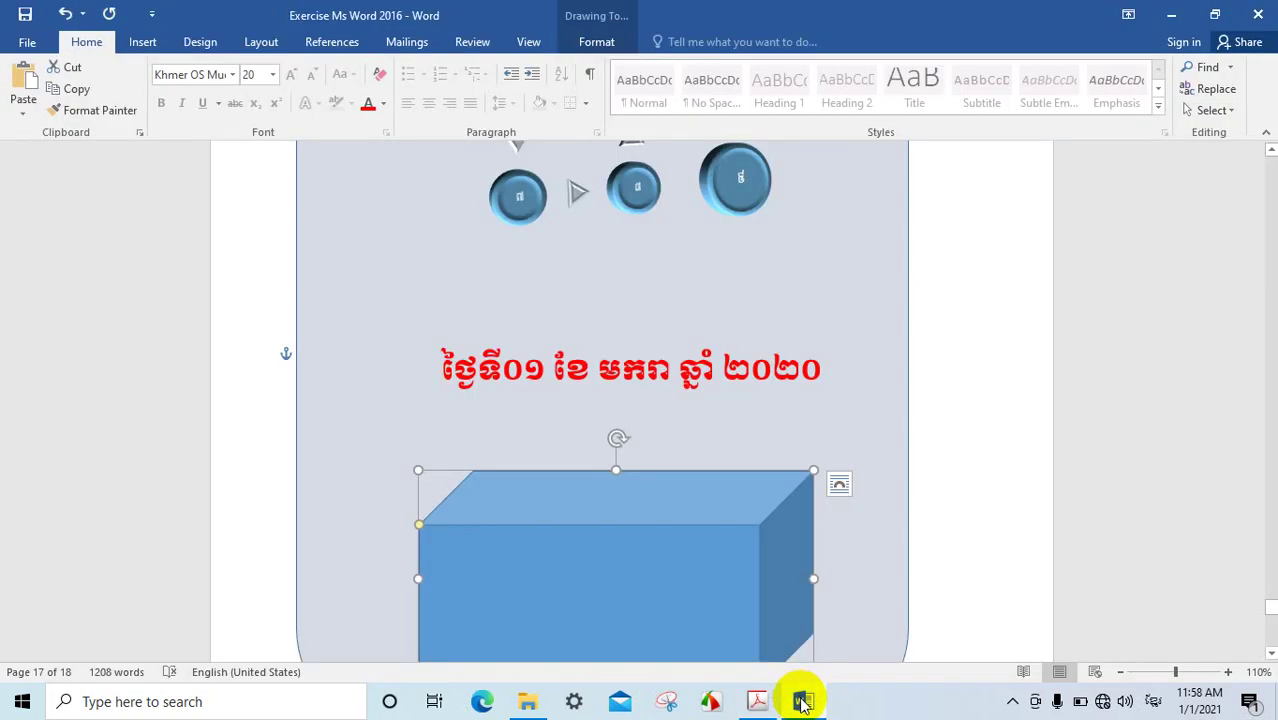
scroll(697, 406, up, 2)
scroll(697, 406, up, 3)
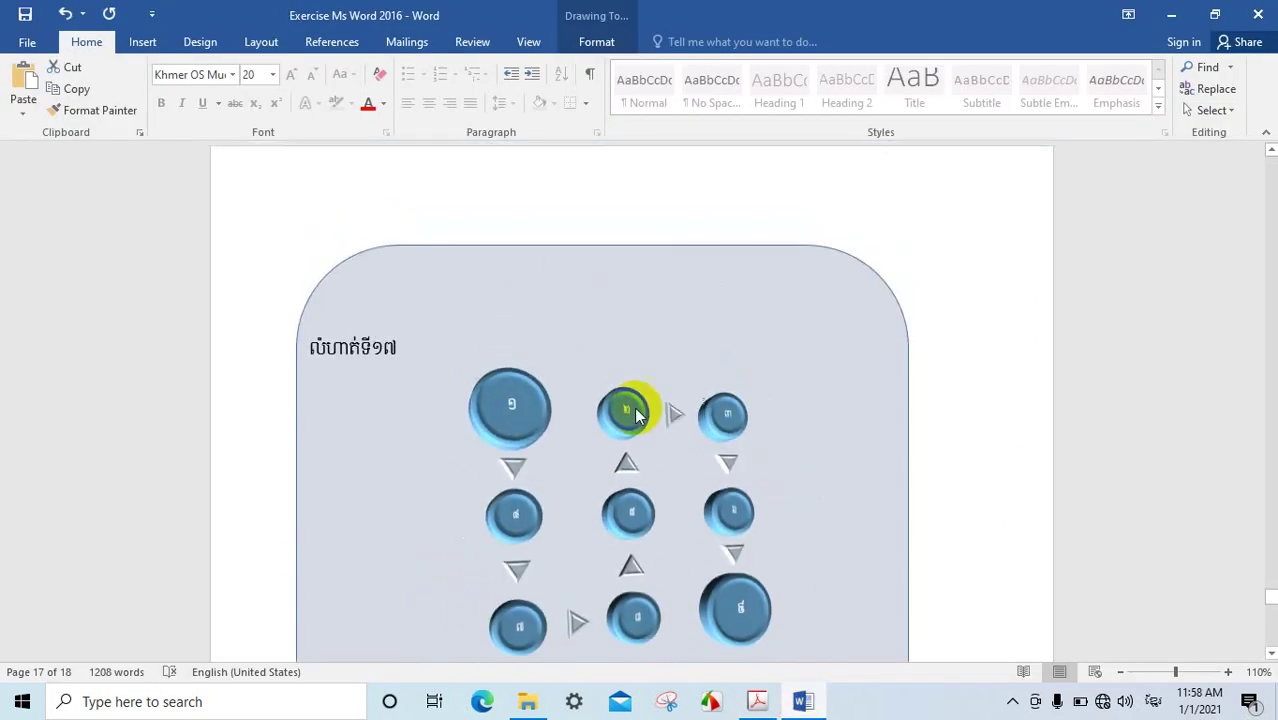
click(567, 261)
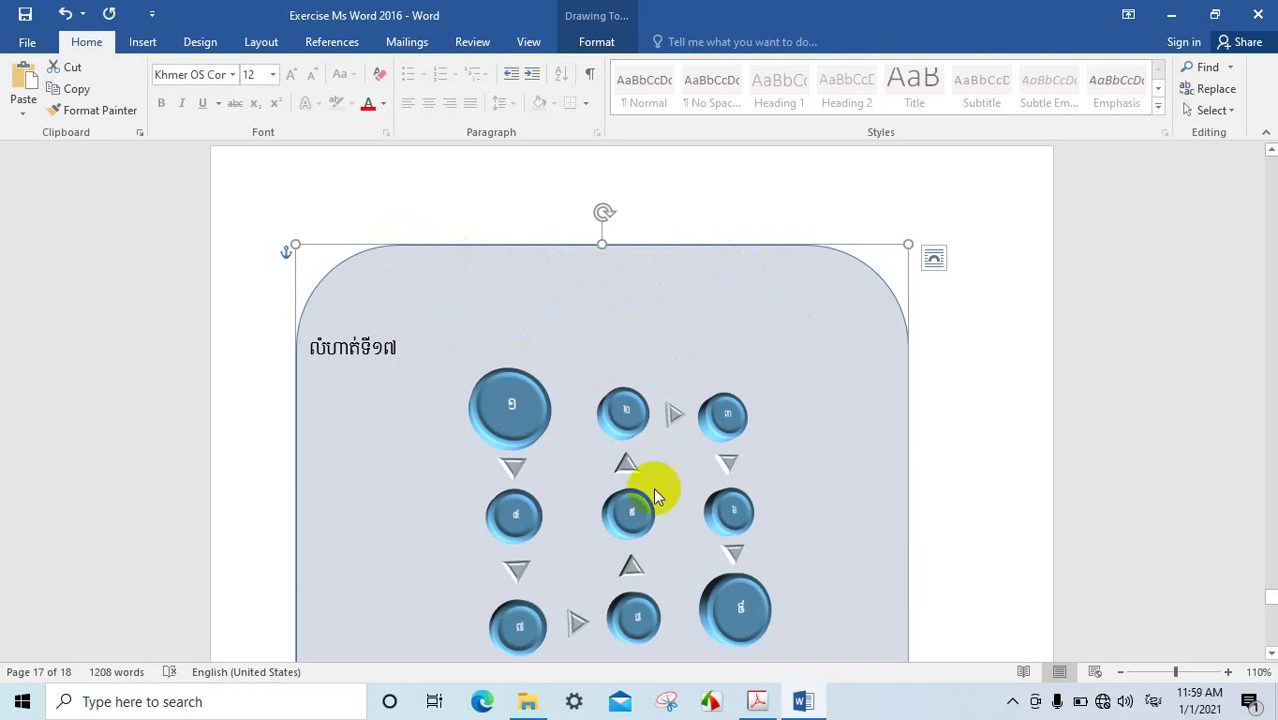
scroll(690, 490, down, 2)
scroll(790, 505, down, 5)
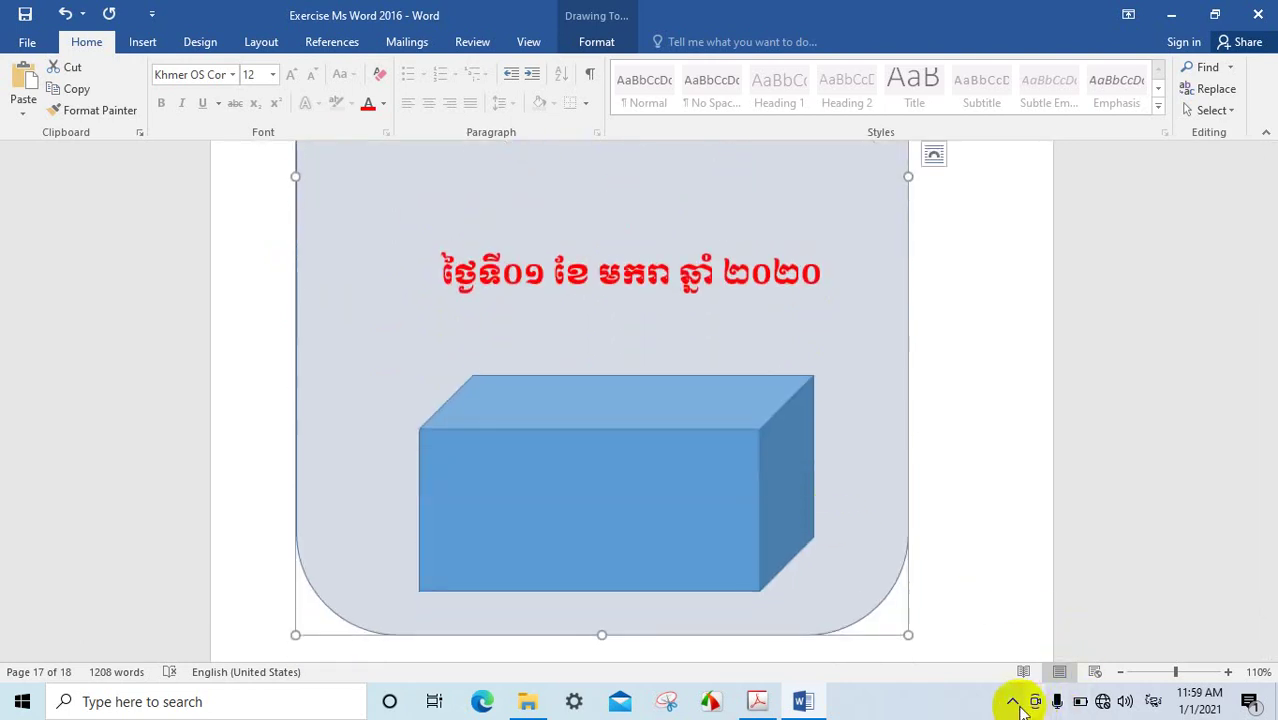